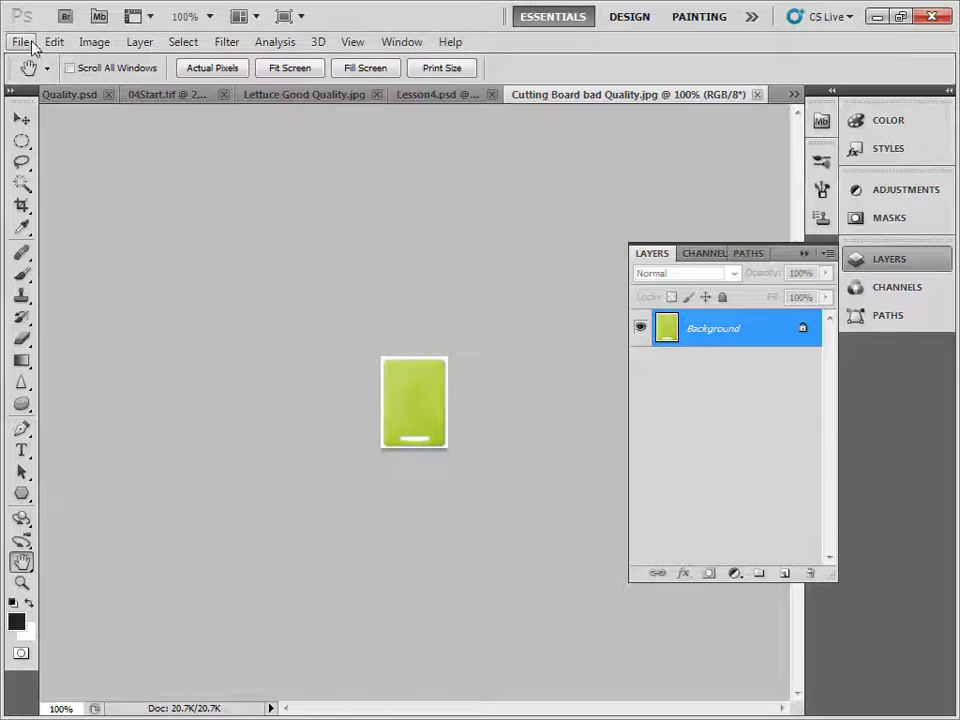
Step: Open the image Lettuce Good Quality.jpg from the Lesson04 folder
click(22, 42)
click(42, 78)
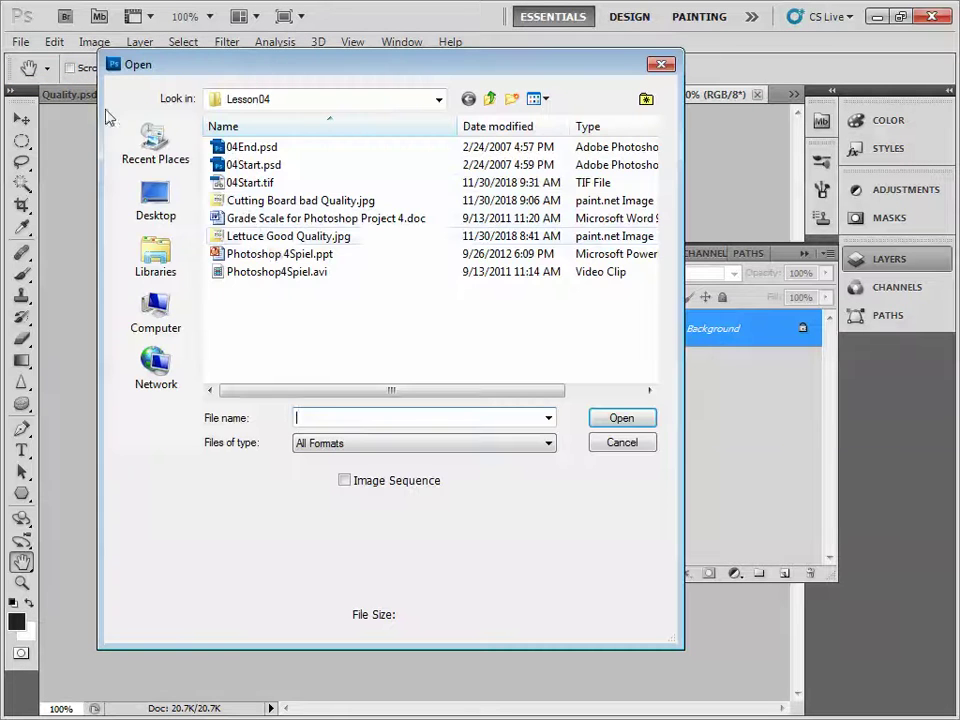
double_click(270, 240)
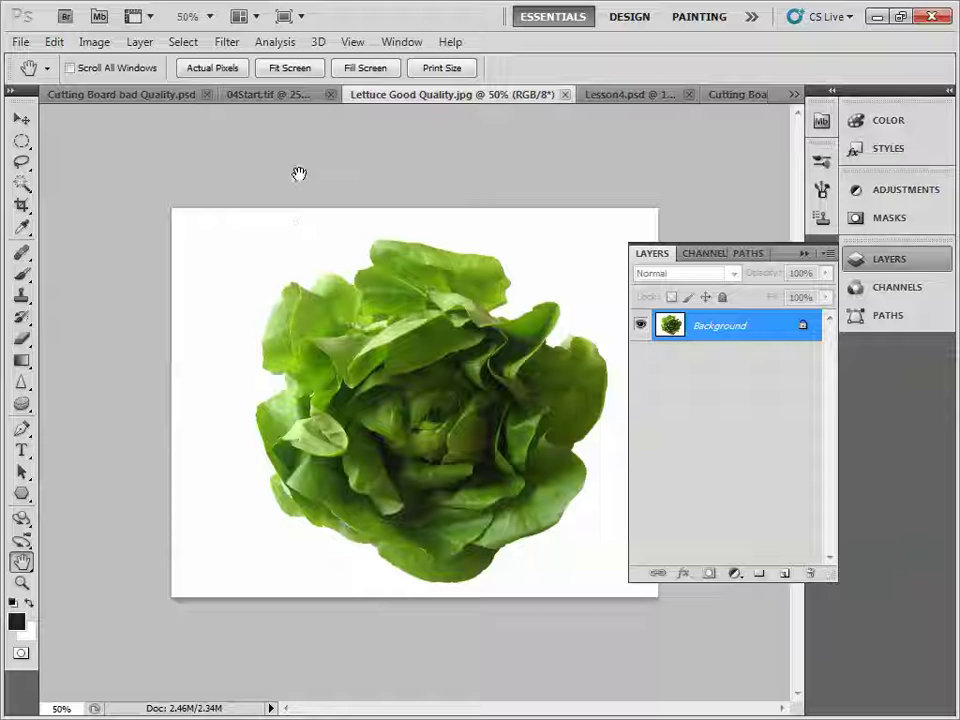
Step: Return to the Cutting Board bad Quality.jpg document and magnify the cutting board to examine its pixel quality
click(736, 95)
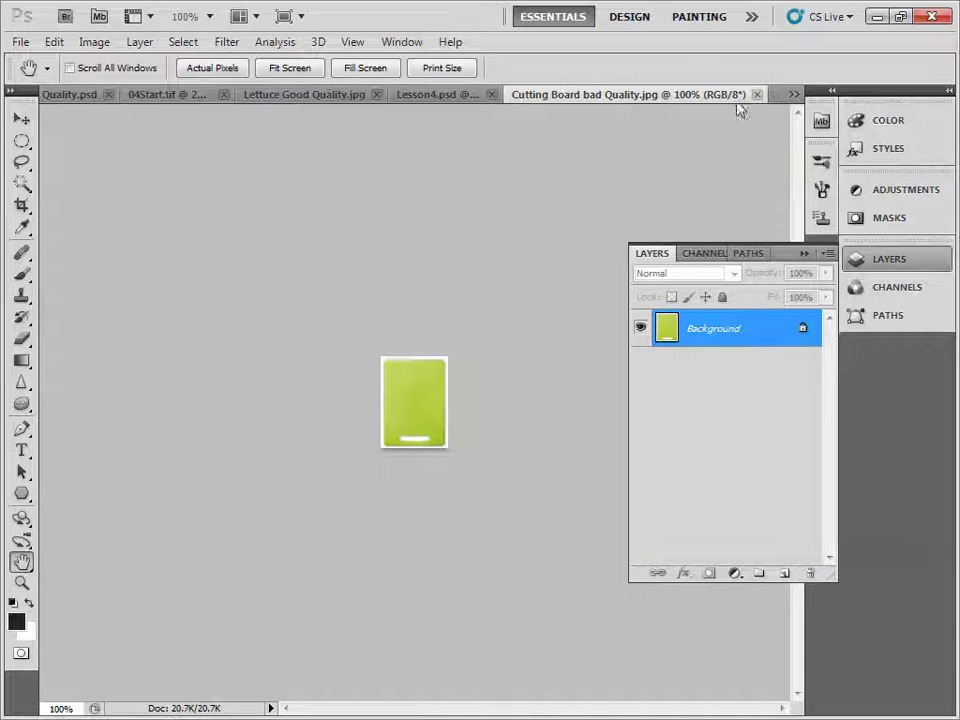
click(22, 584)
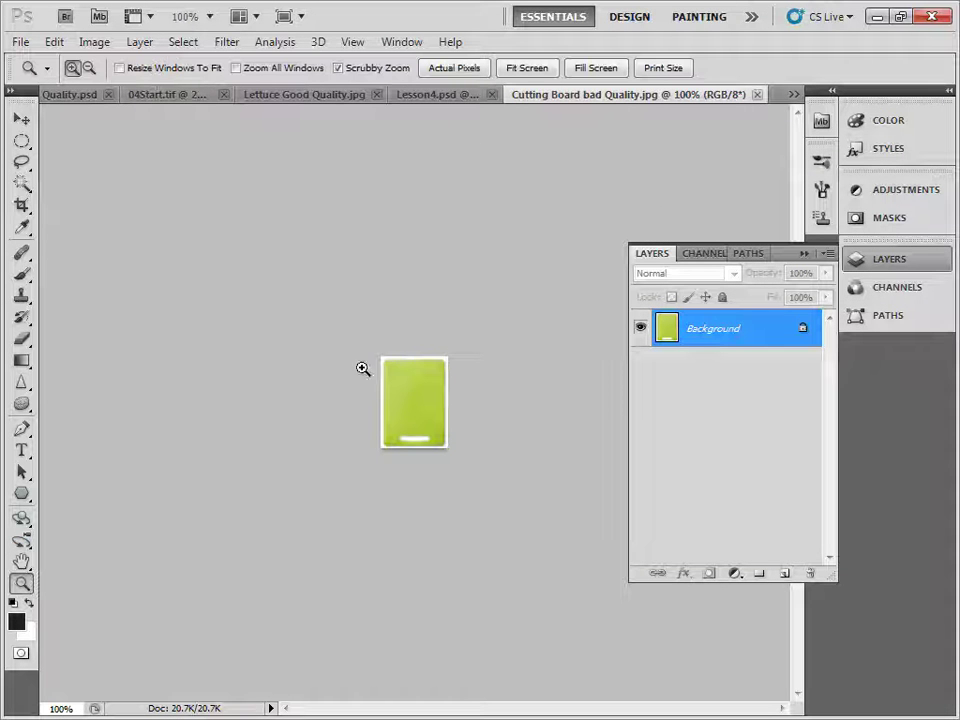
drag(394, 369, 514, 572)
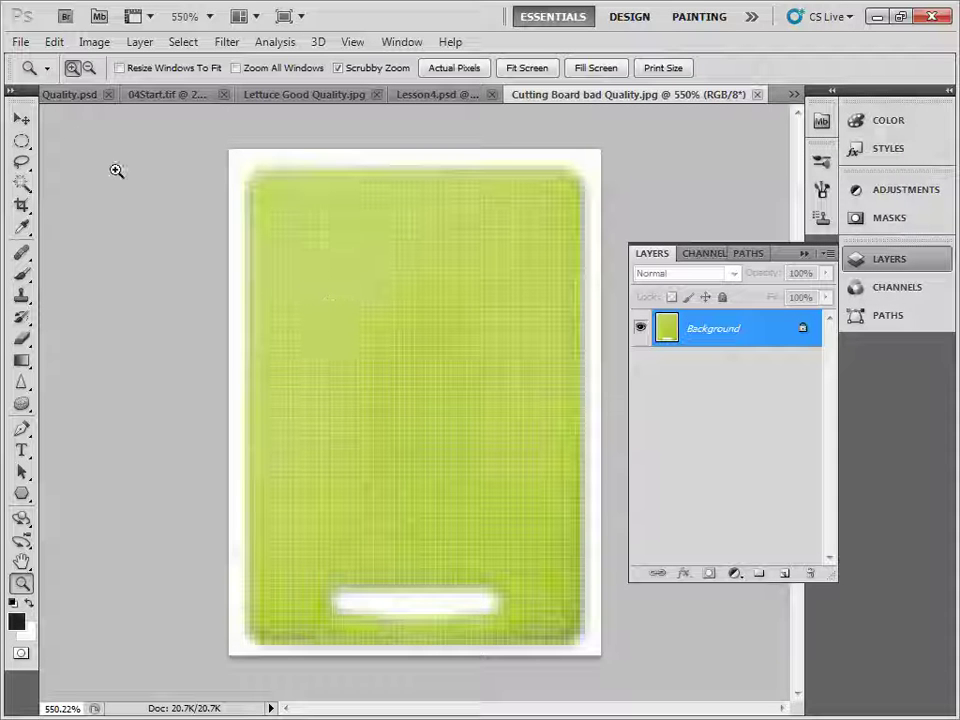
Step: Place Lettuce Good Quality.jpg into the cutting board document at its default size and position
click(20, 42)
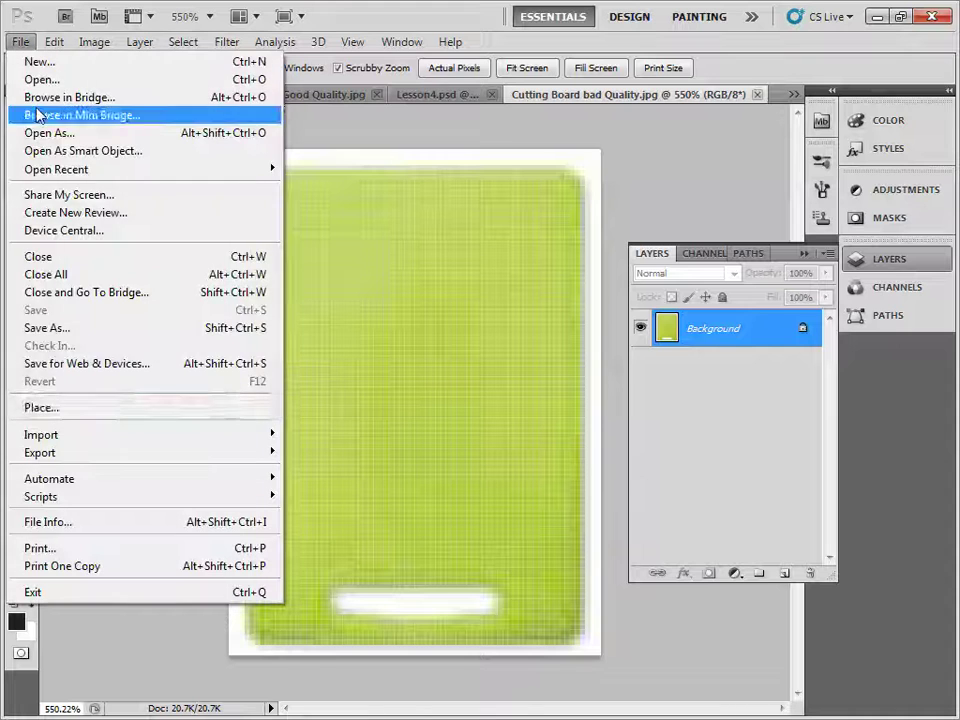
click(97, 410)
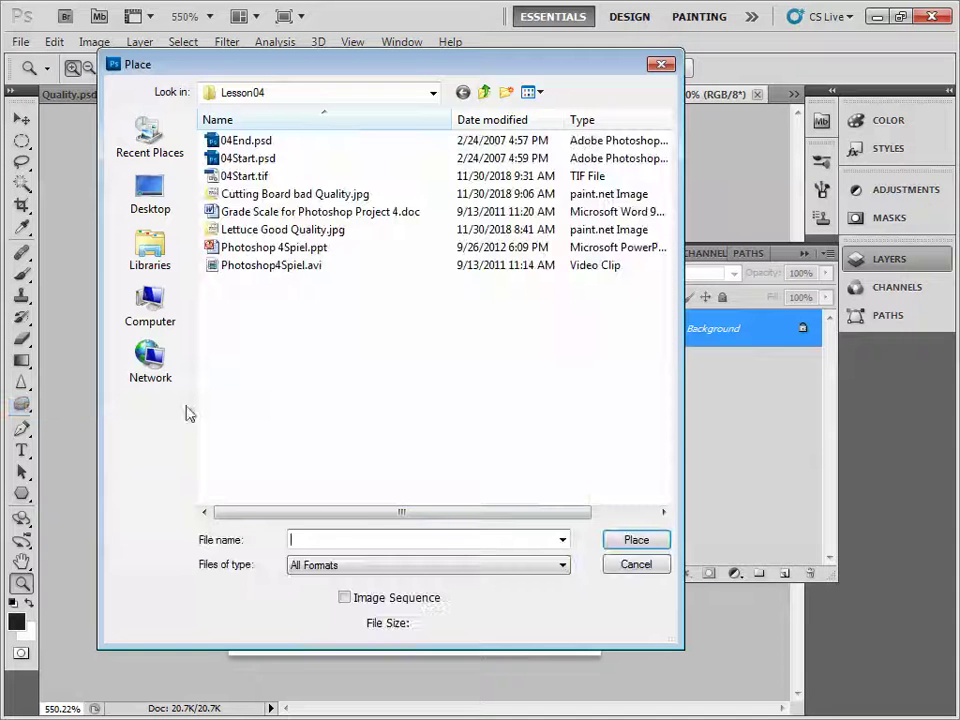
click(263, 232)
click(640, 548)
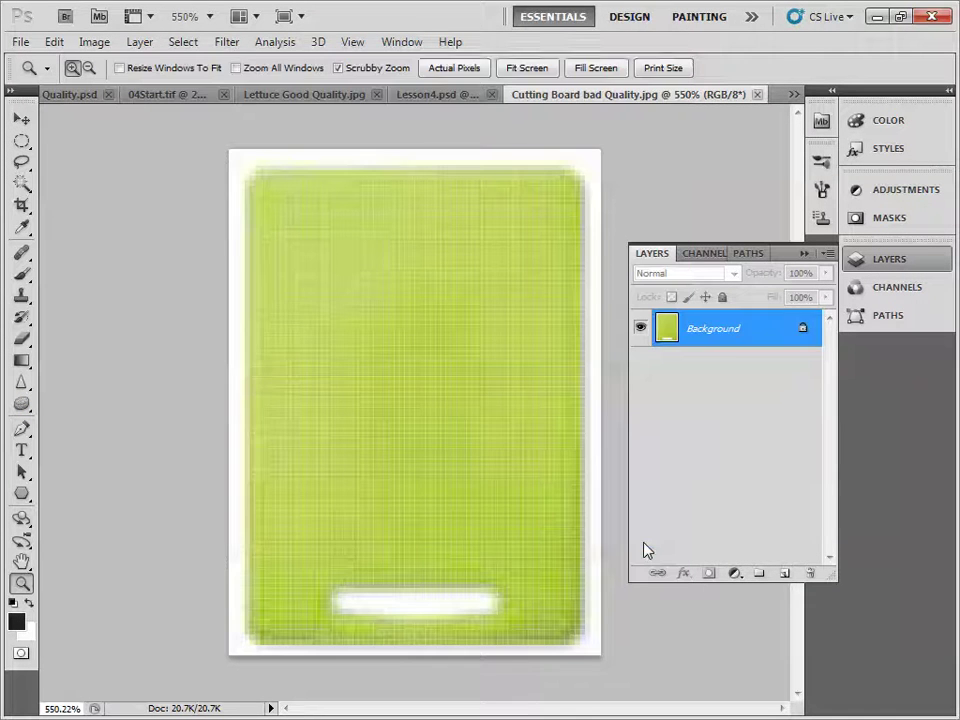
key(Return)
key(z)
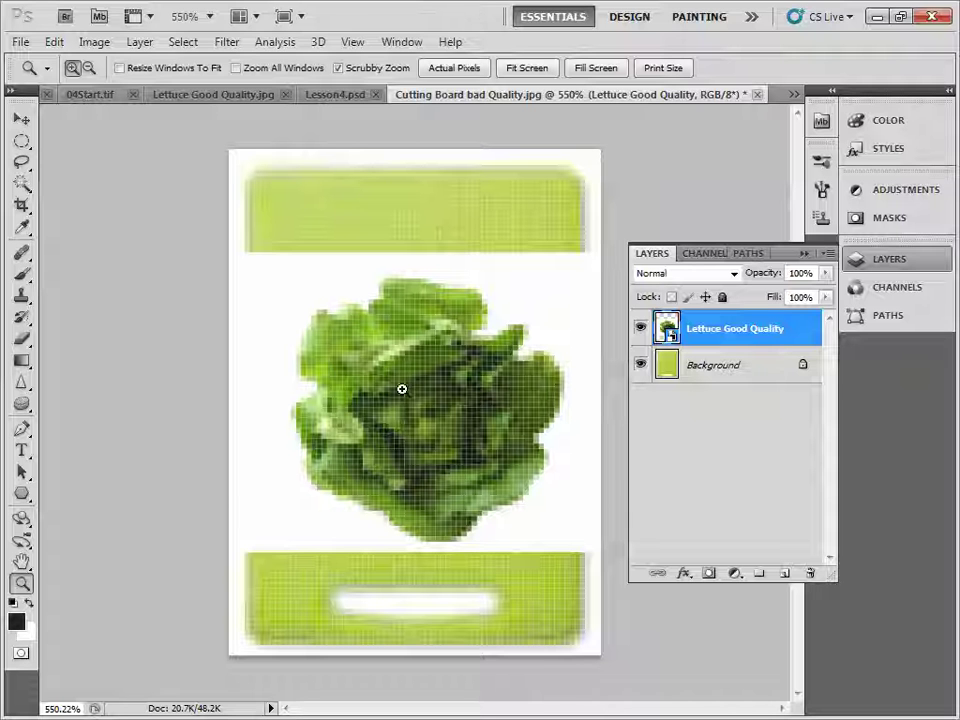
Step: Start saving the cutting board document under Save As, choosing the Photoshop (*.PSD;*.PDD) format
click(20, 42)
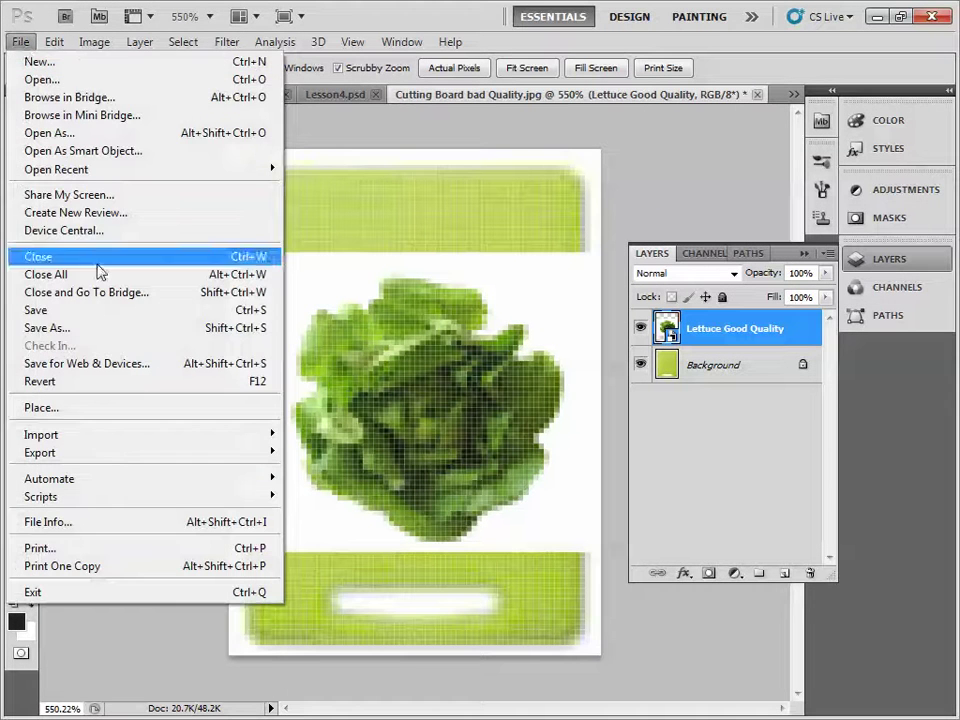
click(103, 328)
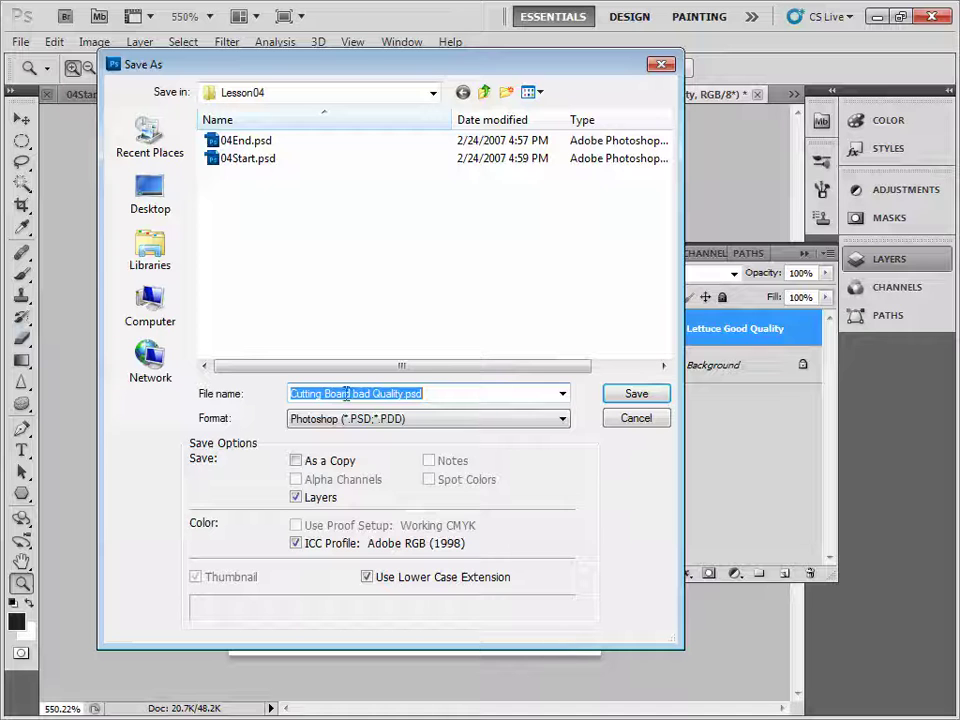
click(420, 418)
click(394, 436)
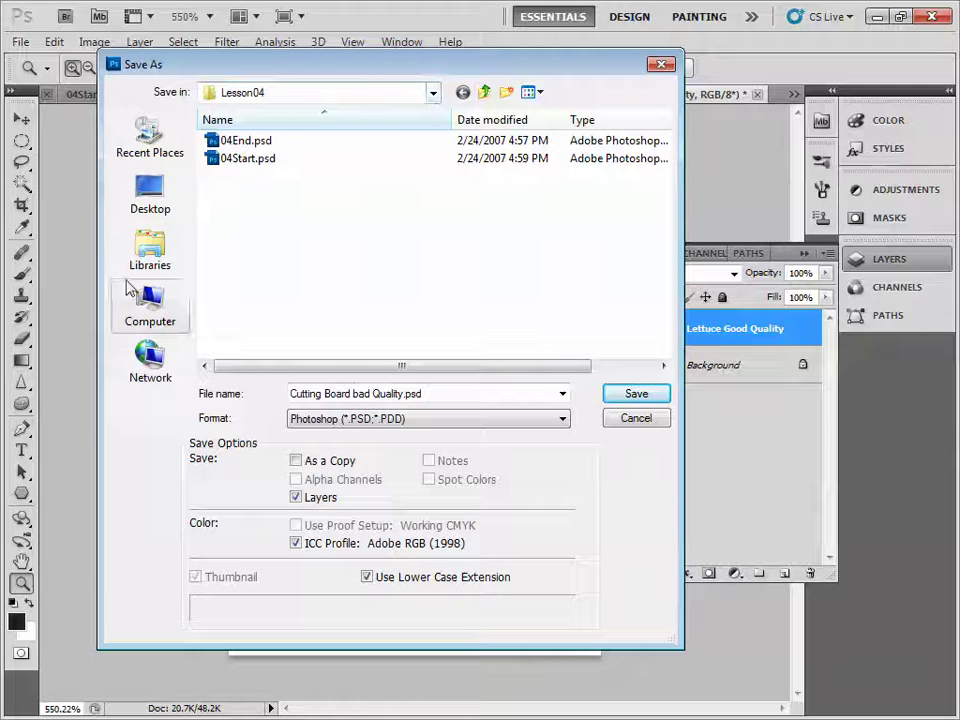
Step: Try to save it over Cutting Board bad Quality.psd in CreativeComputer > raster Design Photoshop > Photoshop Book Lessons on the T: drive
click(146, 312)
double_click(488, 305)
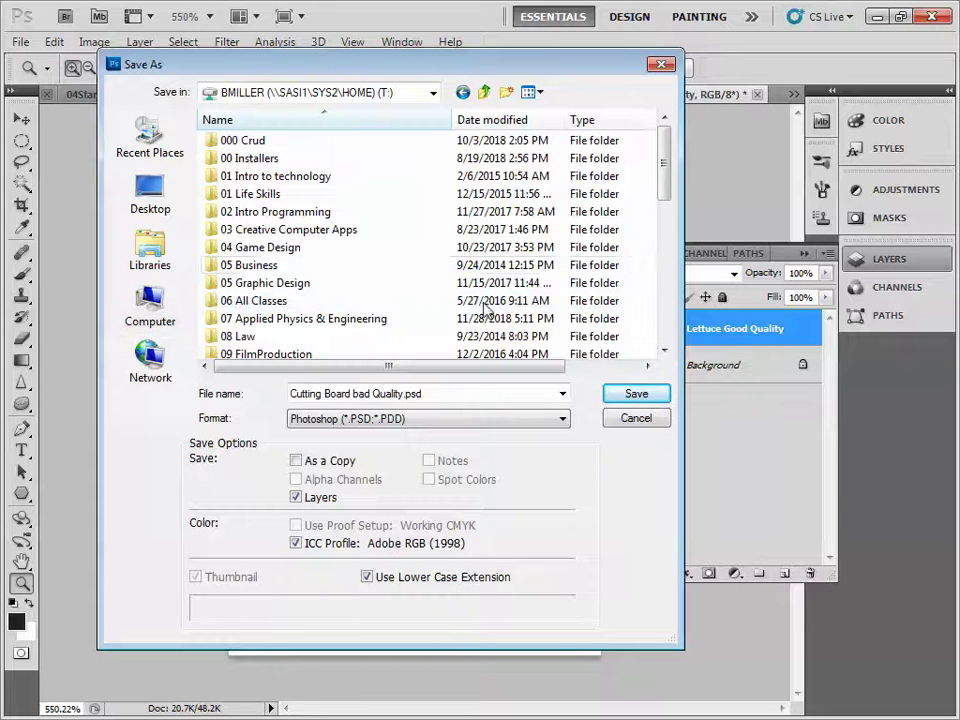
scroll(369, 258, down, 10)
scroll(287, 205, up, 1)
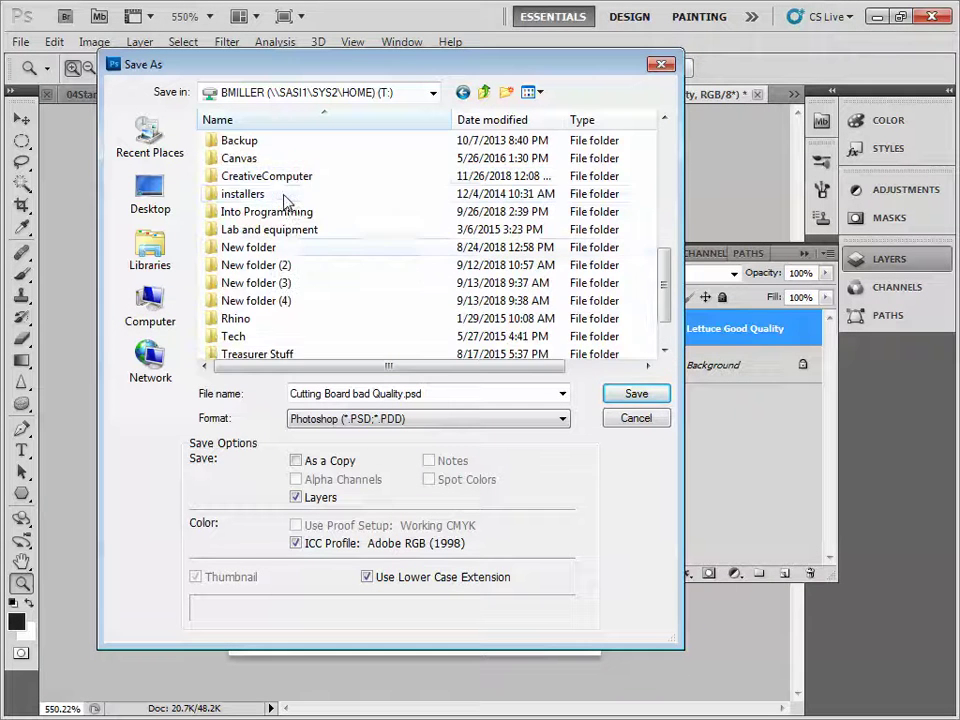
double_click(293, 178)
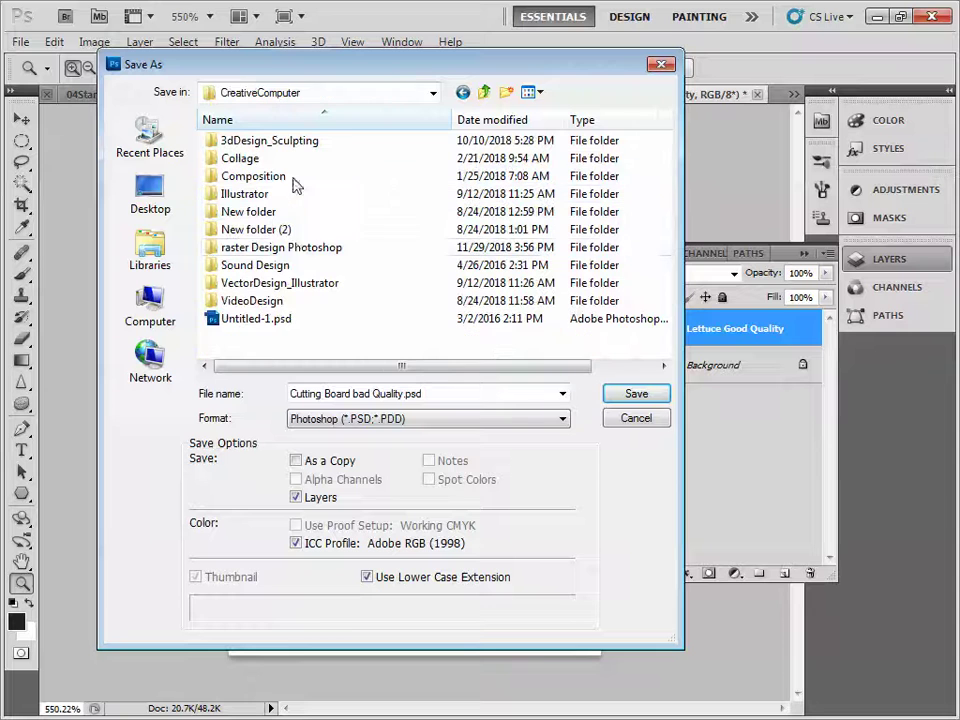
double_click(262, 248)
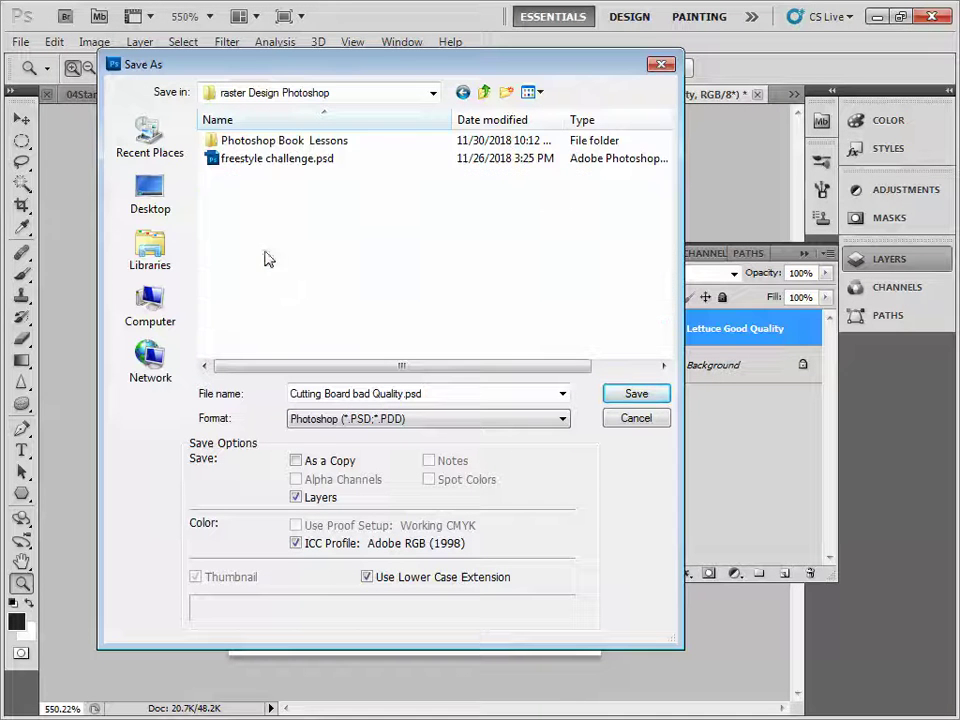
double_click(262, 142)
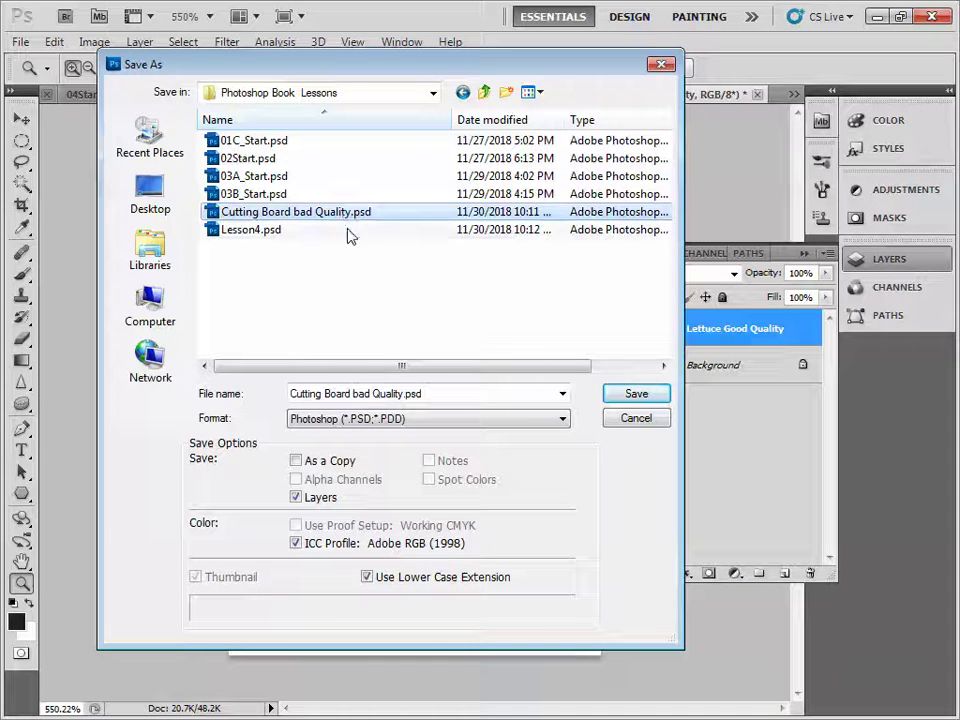
click(636, 395)
click(455, 293)
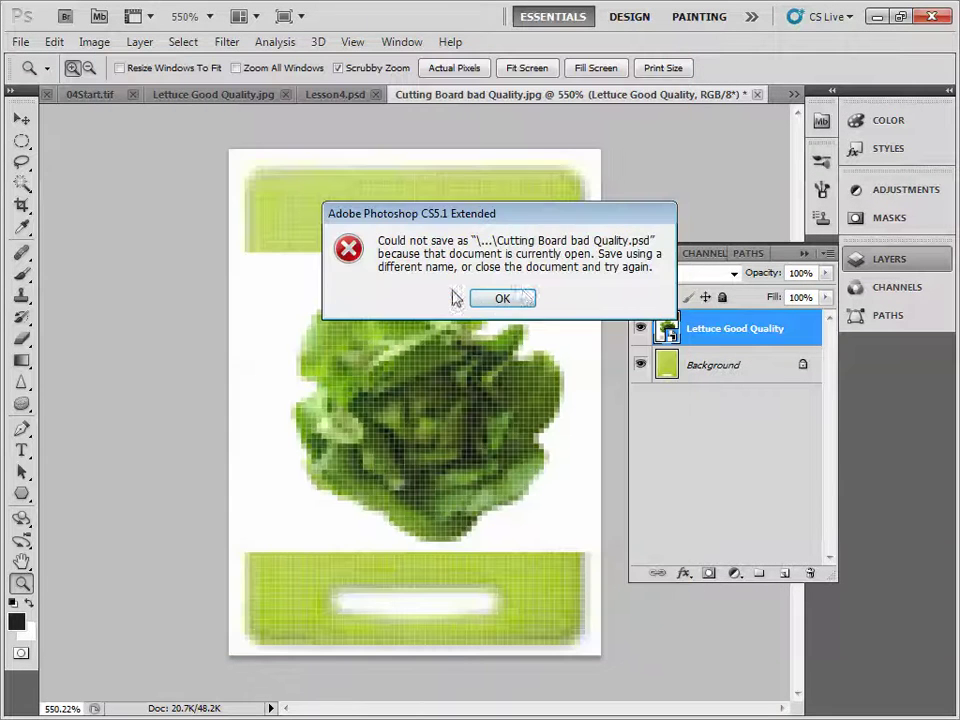
click(510, 298)
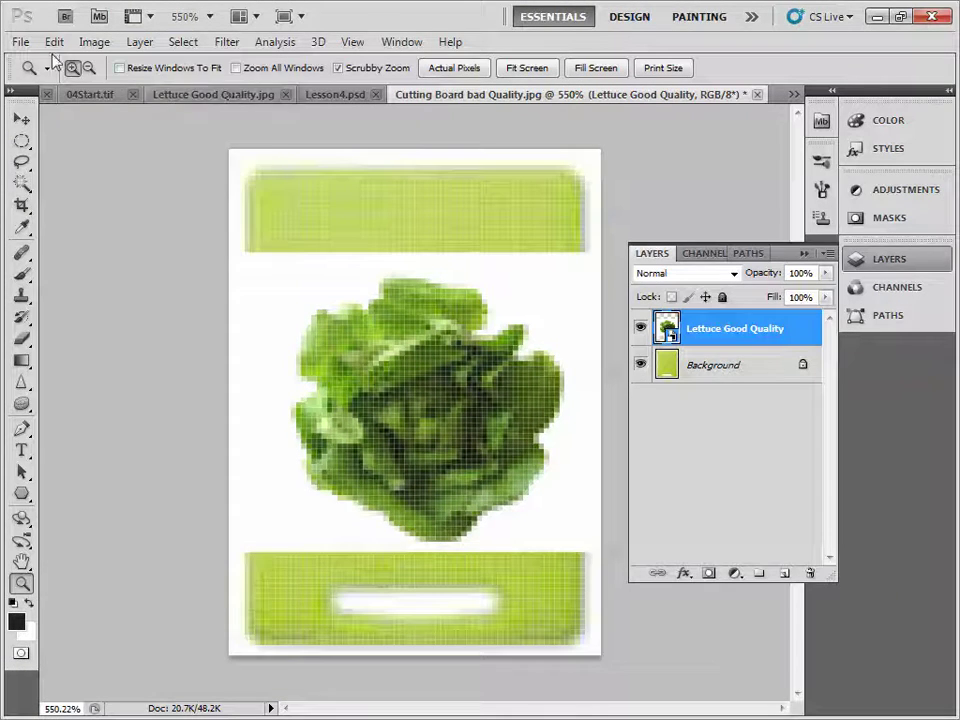
Step: Create a new 8.5 × 11 inch document at 300 pixels/inch in 8-bit CMYK Color with a white background
click(20, 41)
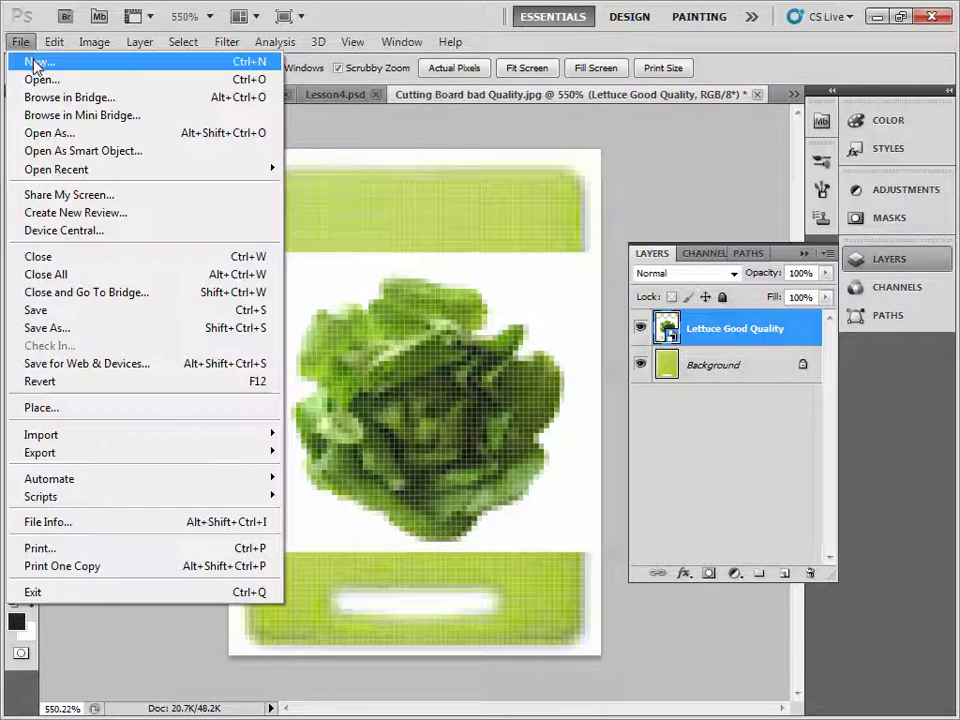
click(35, 62)
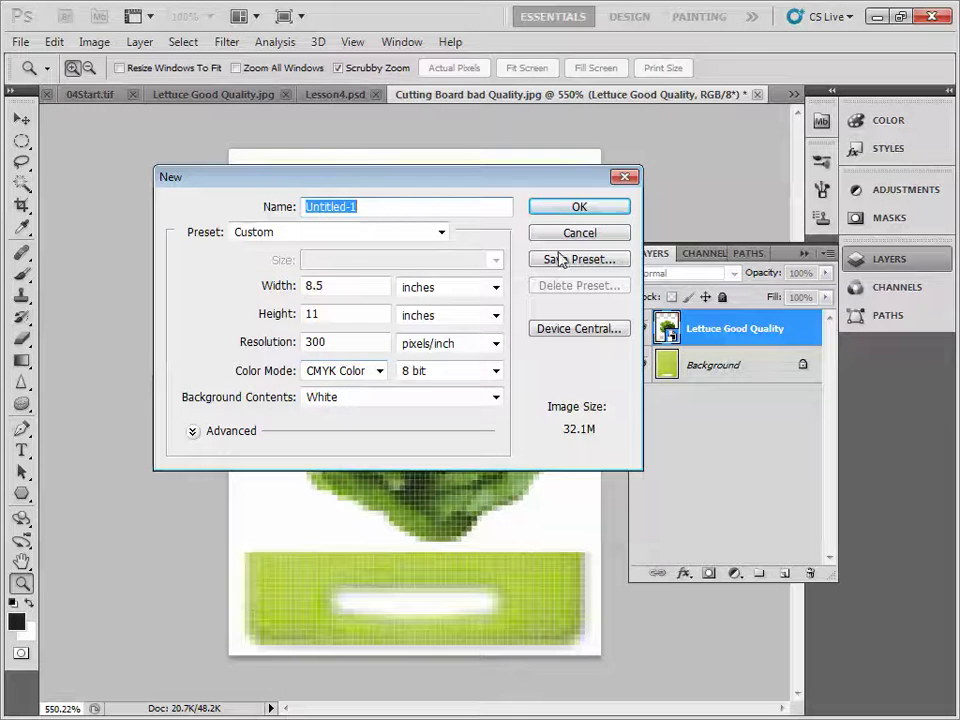
click(580, 207)
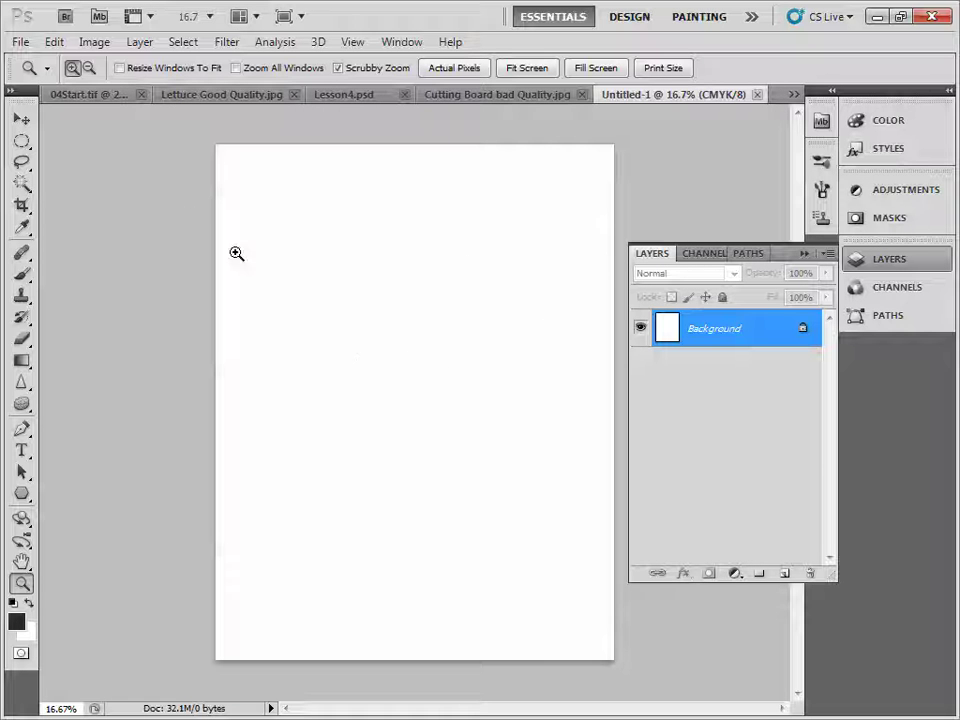
Step: Place 04Start.tif from the Lesson04 folder into the new blank document at its default size and position
click(21, 43)
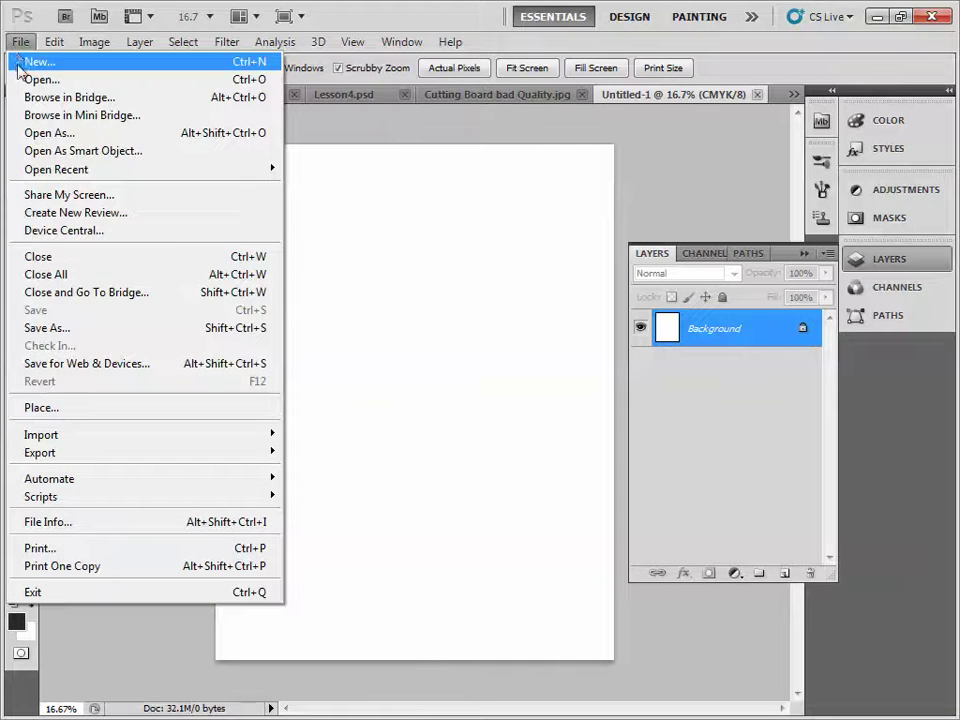
click(73, 409)
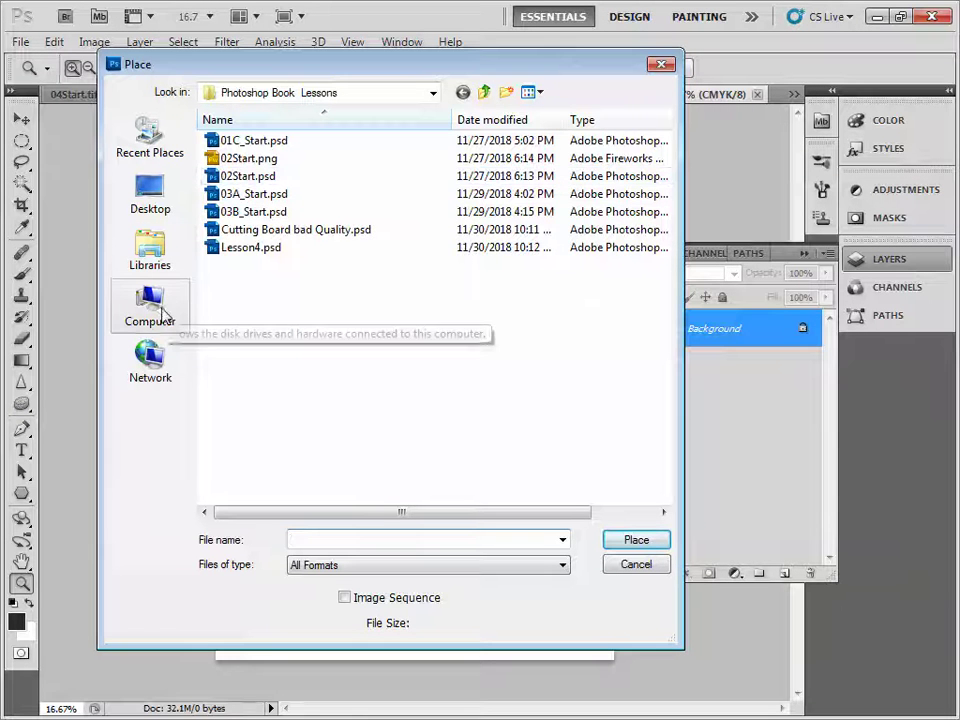
click(485, 93)
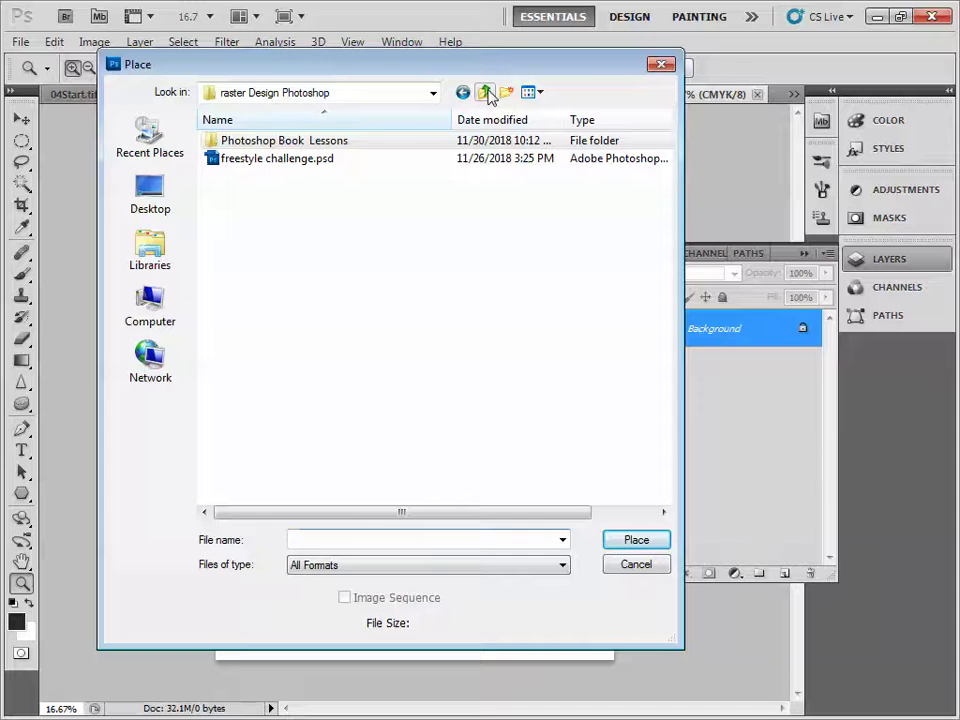
double_click(314, 145)
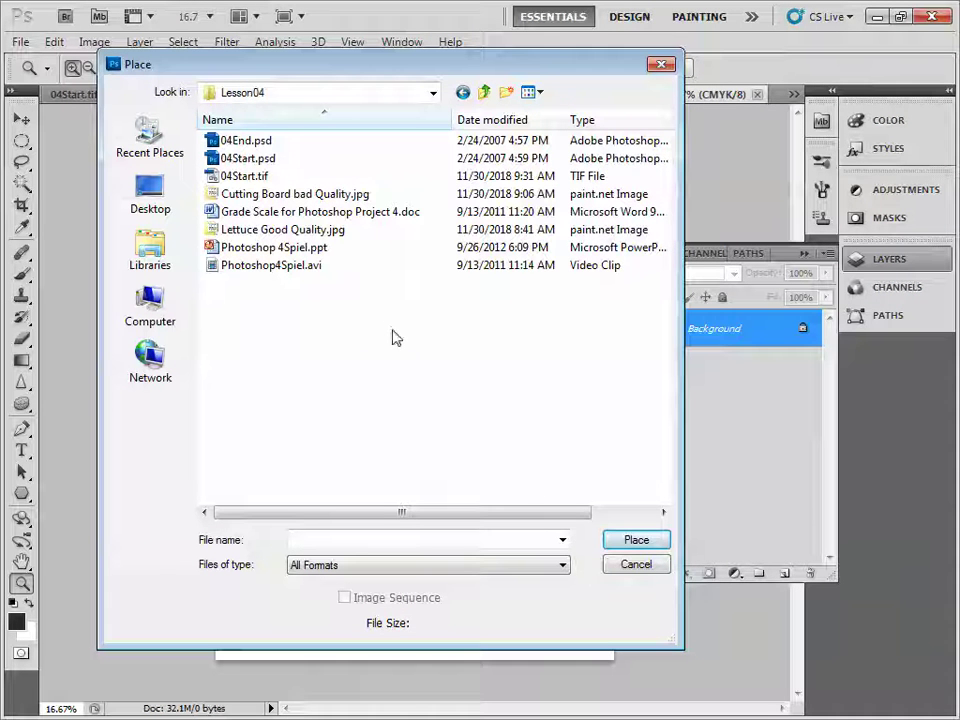
double_click(245, 178)
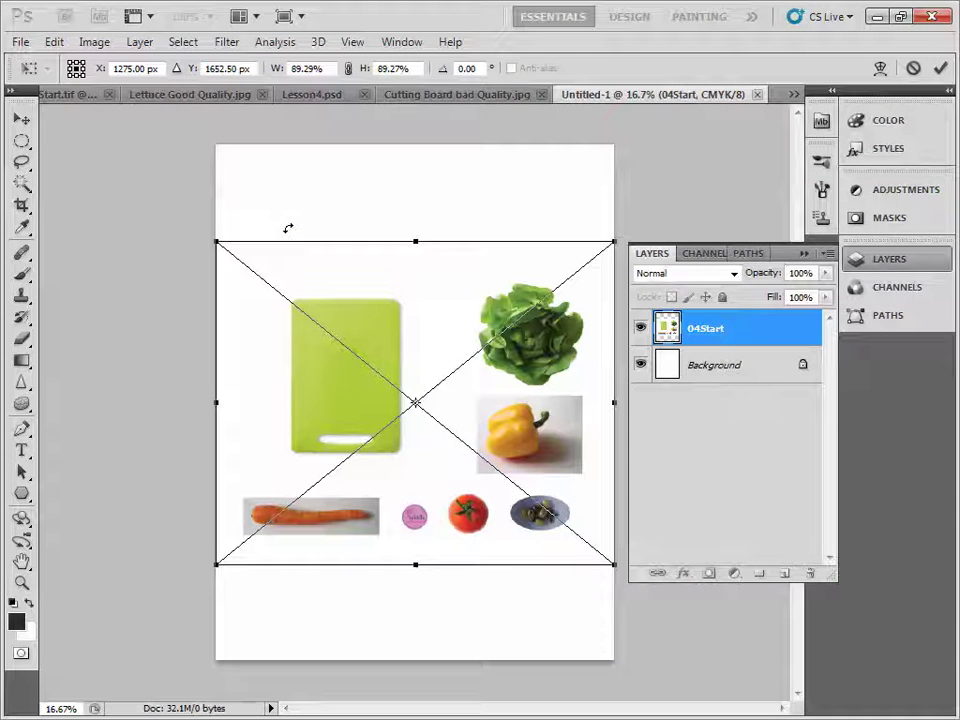
key(z)
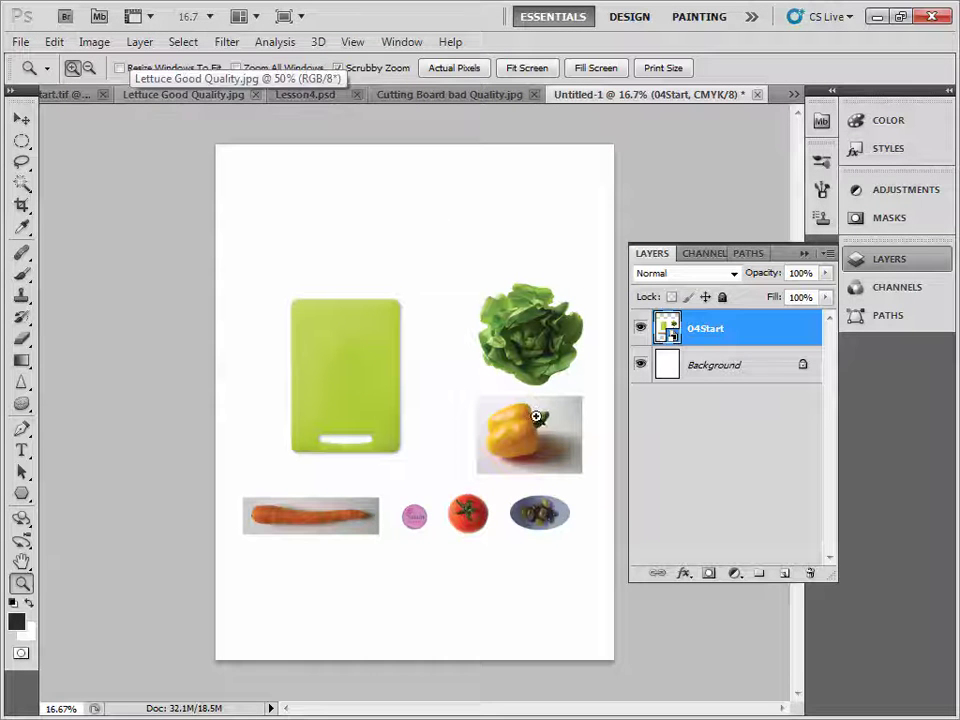
Step: Start saving the placed-image document with Save As, choosing CreativeComputer > raster Design Photoshop > Photoshop Book Lessons on the T: drive as its folder
click(21, 42)
click(82, 309)
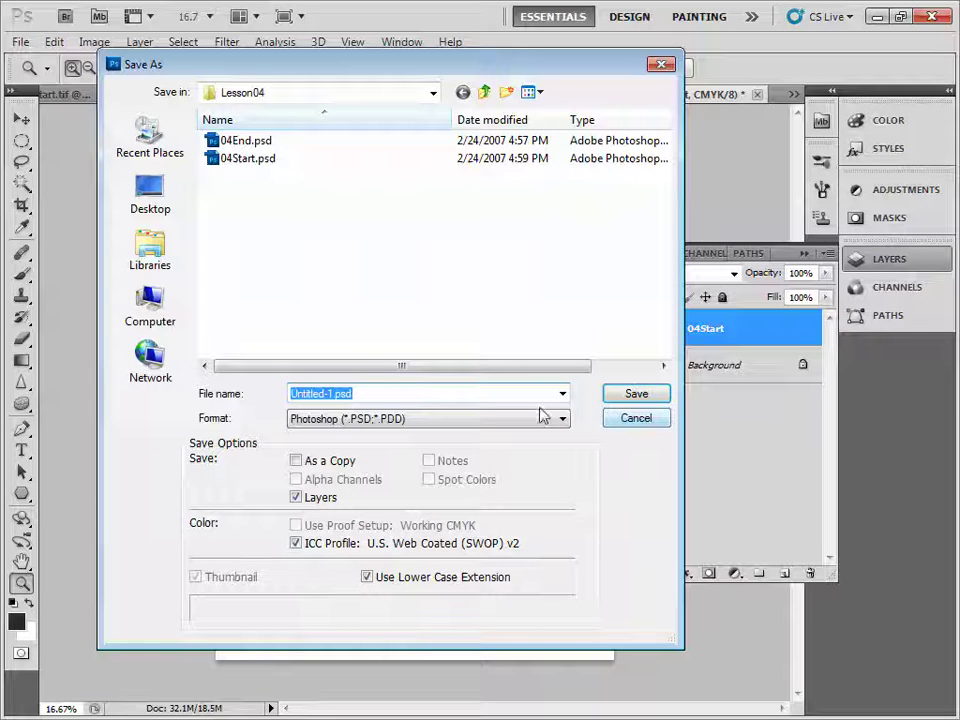
click(158, 315)
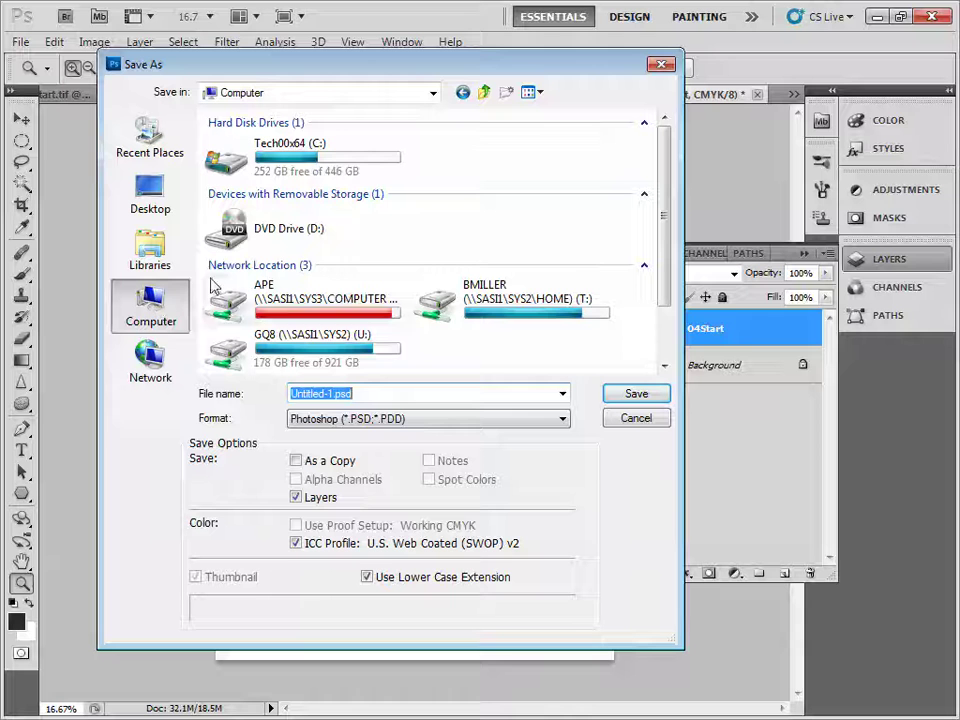
double_click(493, 312)
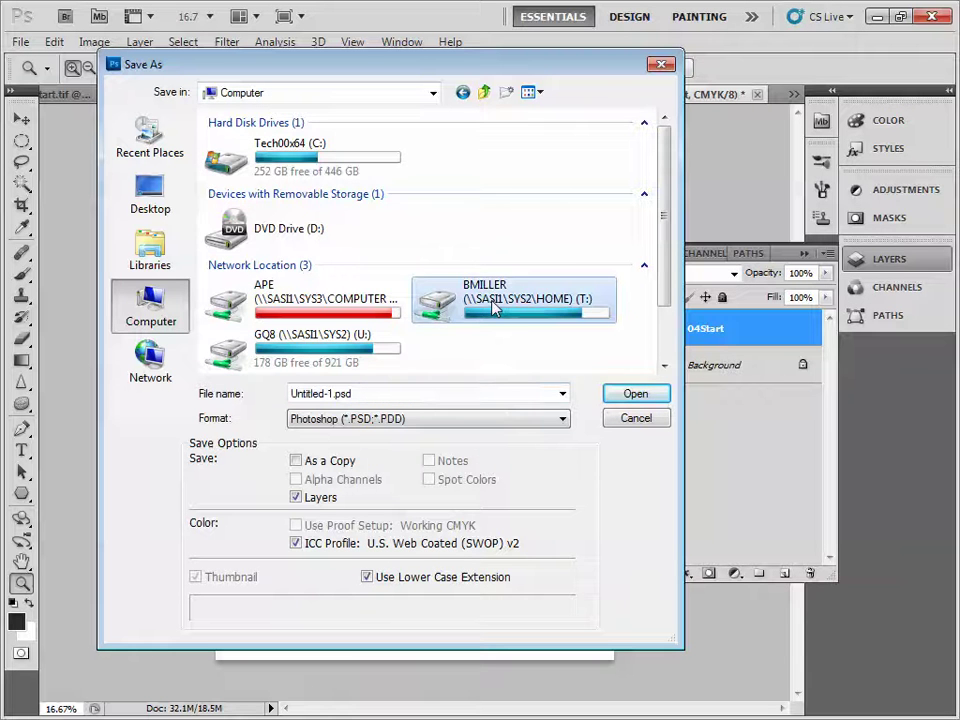
scroll(285, 272, down, 5)
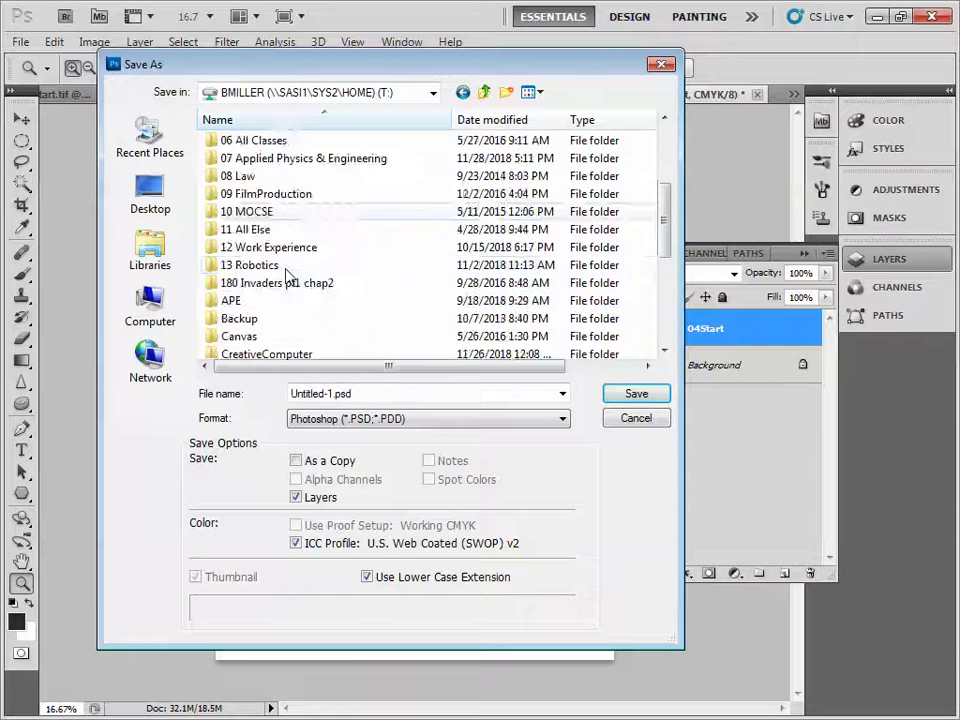
double_click(268, 249)
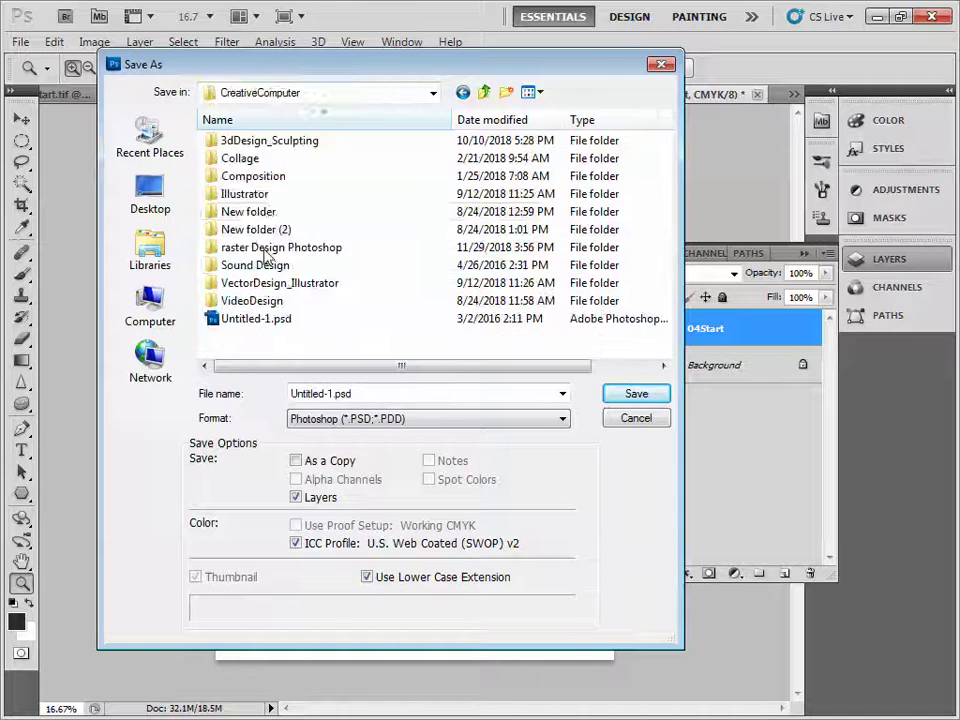
click(245, 247)
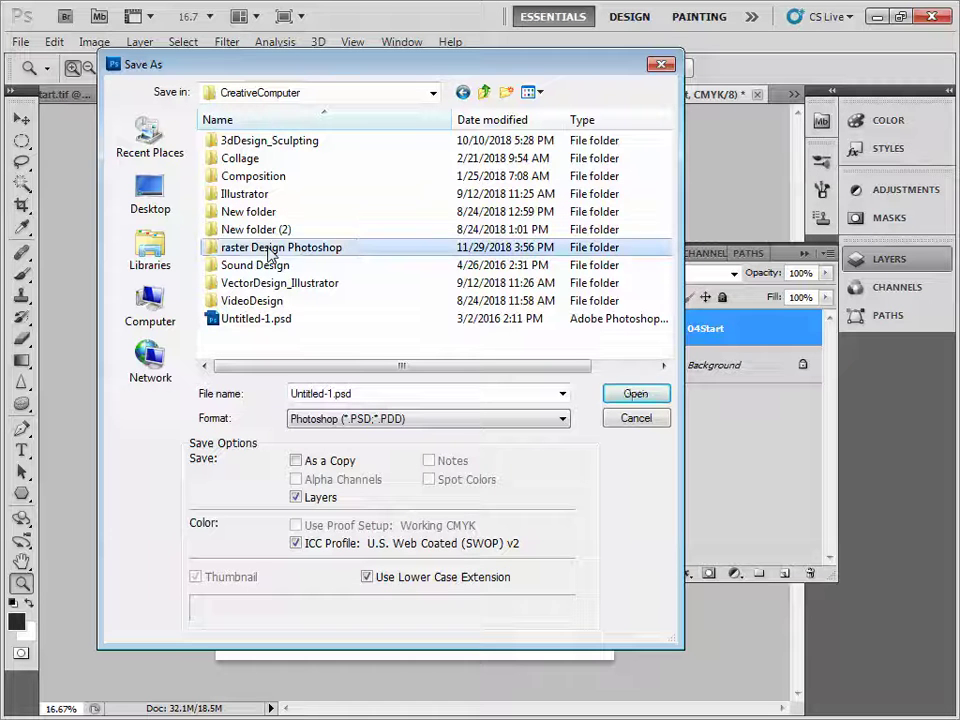
click(245, 250)
click(214, 247)
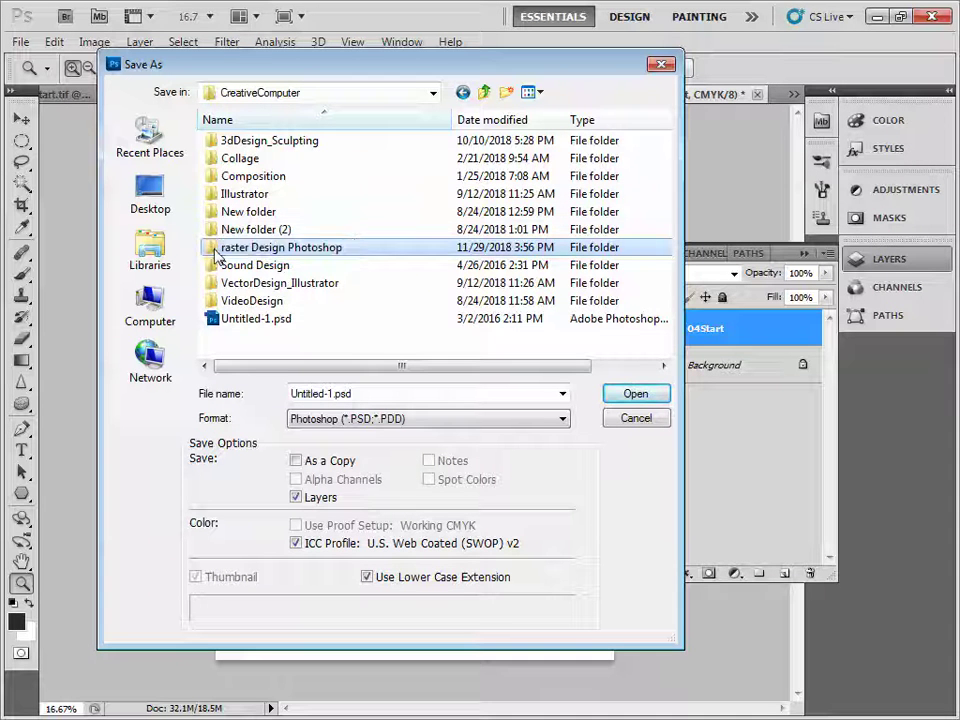
double_click(214, 248)
double_click(253, 144)
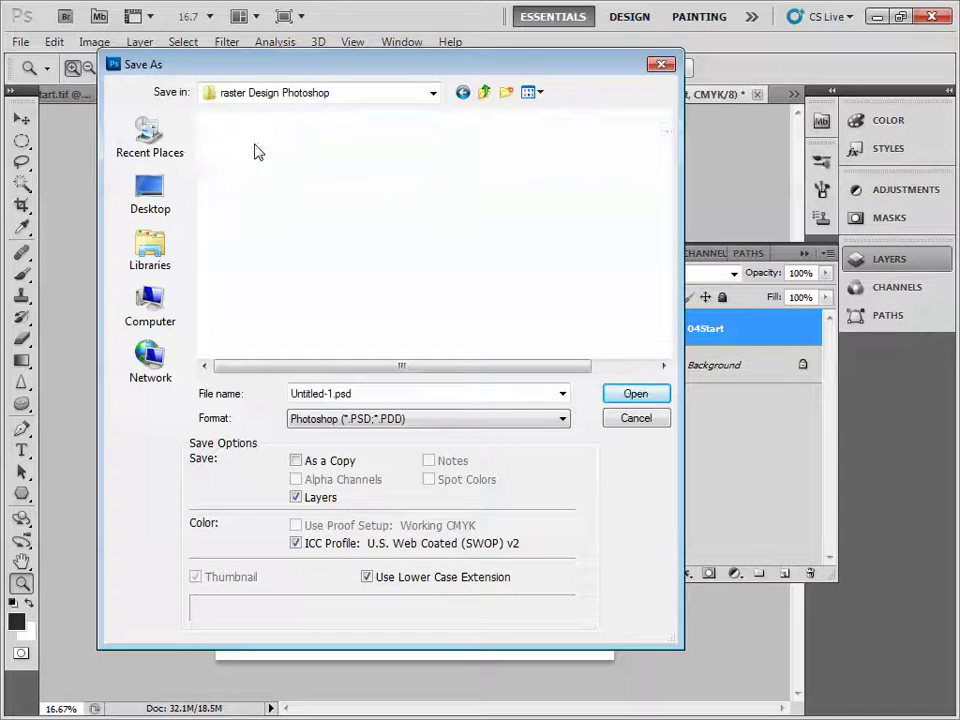
Step: Name the file Lesson 4.psd and save it in Photoshop (*.PSD;*.PDD) format with layers kept
double_click(330, 393)
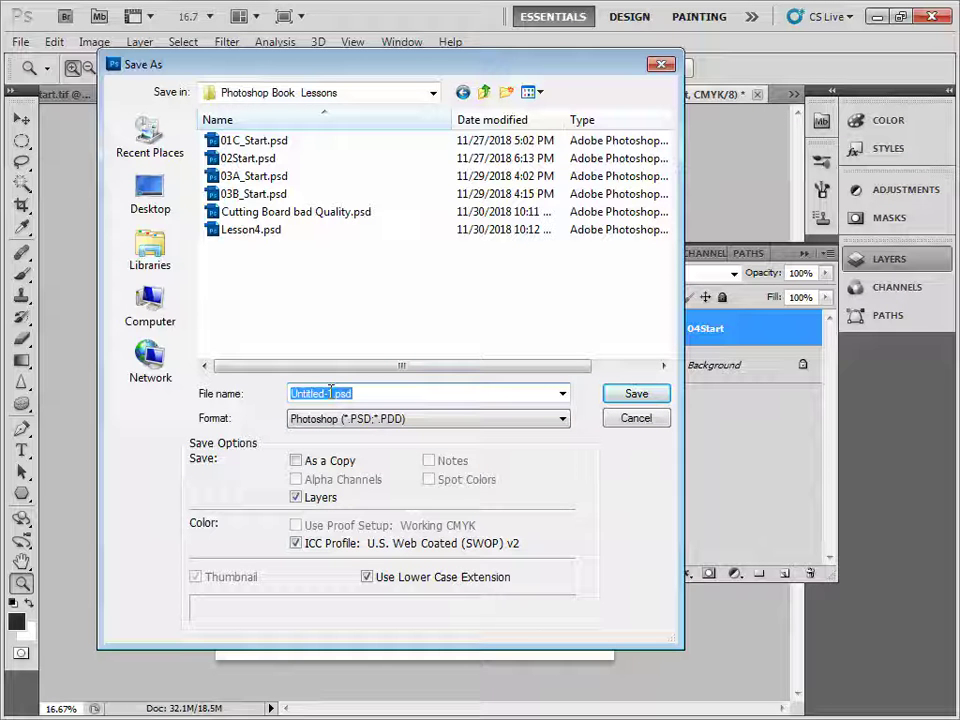
drag(333, 393, 292, 400)
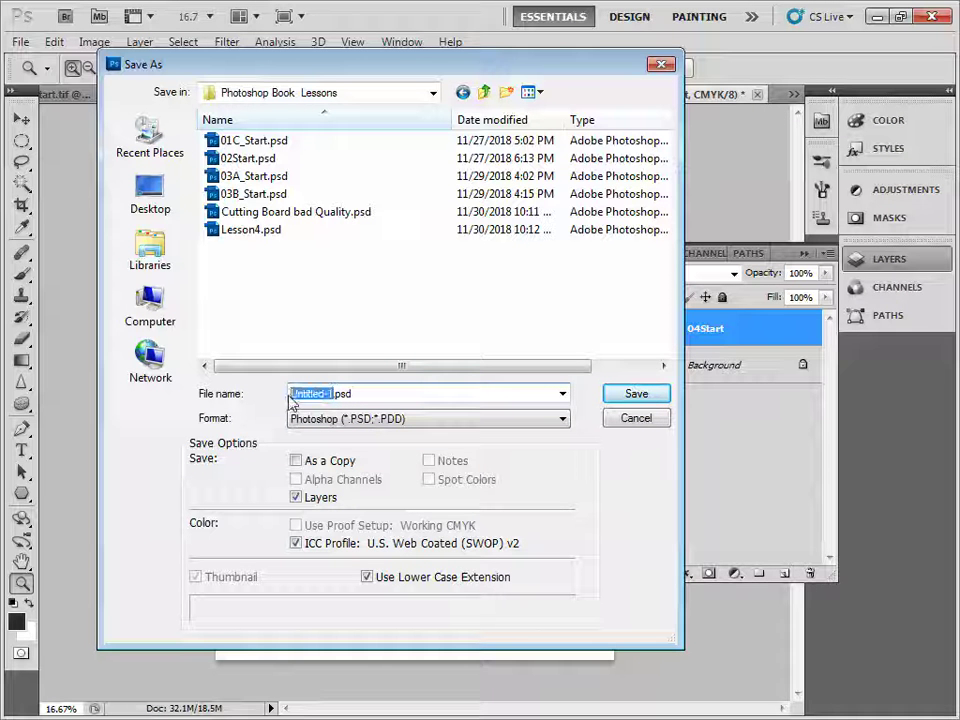
text(Le)
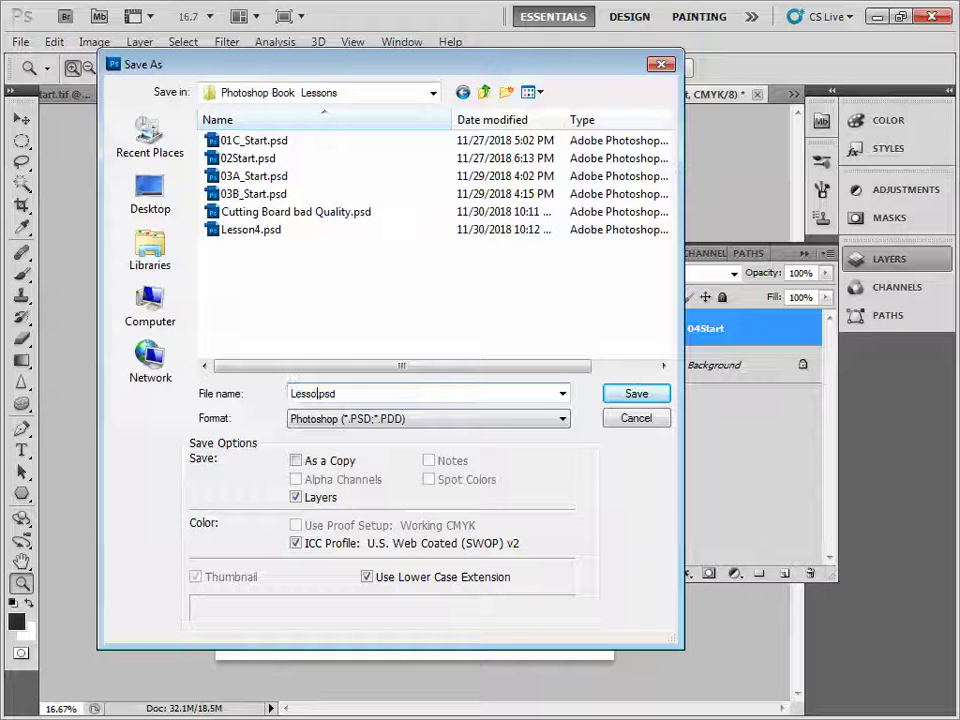
text(sson 4)
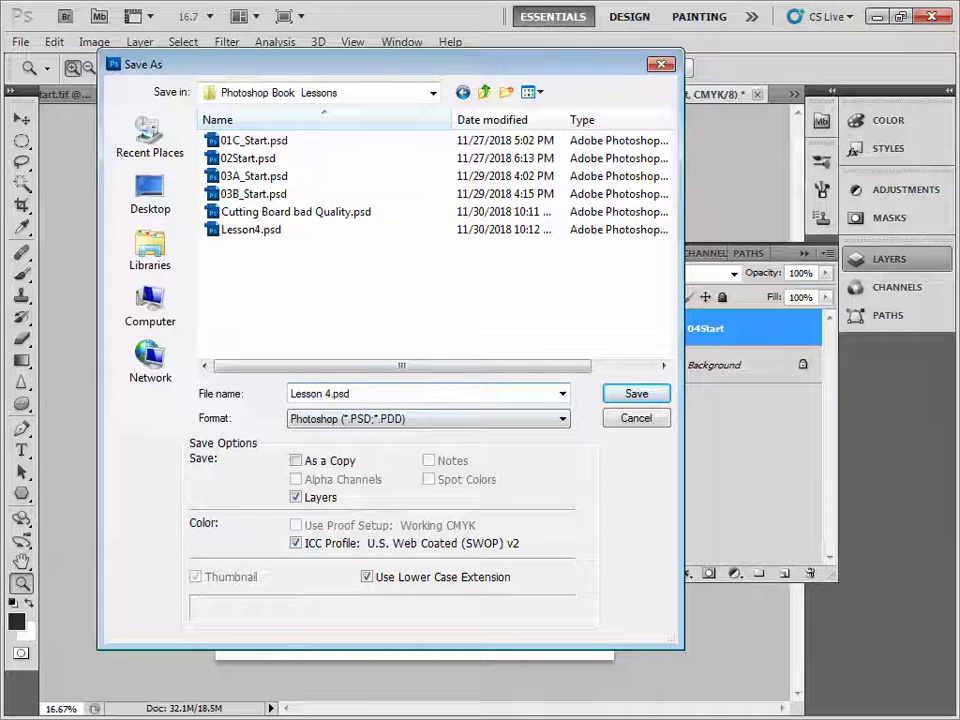
click(630, 396)
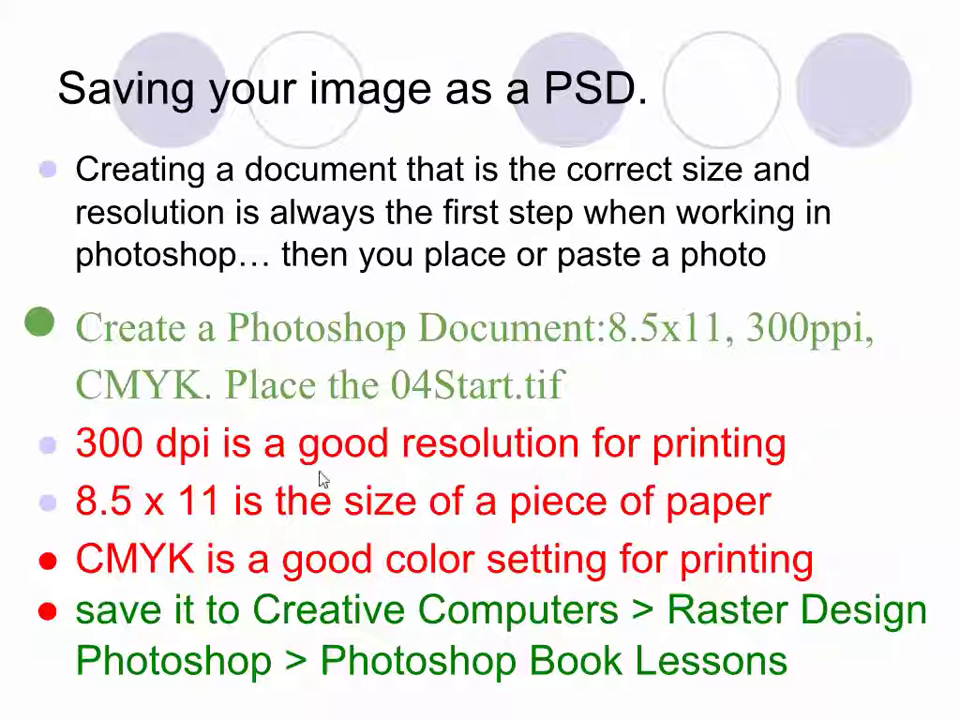
Step: Switch to the Scoring Guide Photoshop Lesson 4 document in Google Docs and review the instructions for selecting the carrot
mouse_move(463, 591)
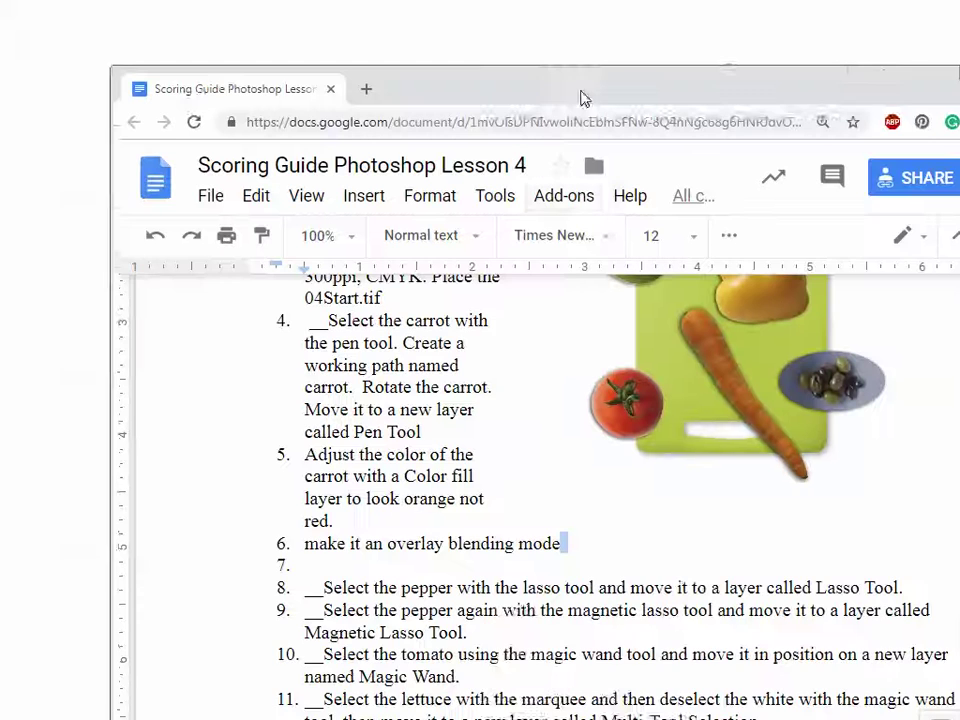
scroll(495, 387, up, 5)
scroll(570, 422, down, 4)
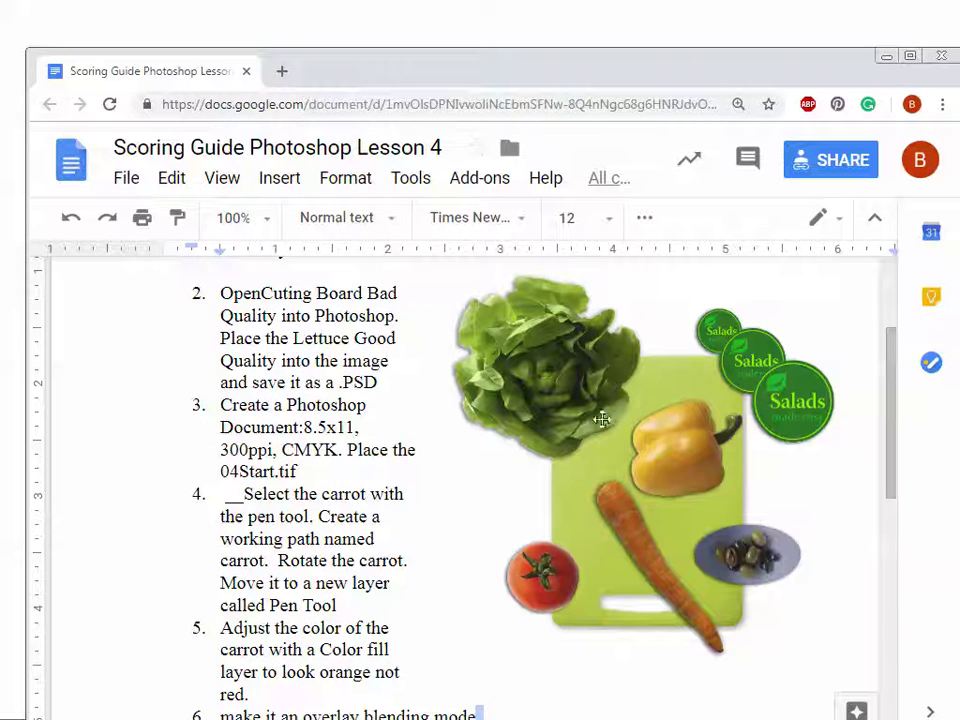
scroll(558, 427, up, 2)
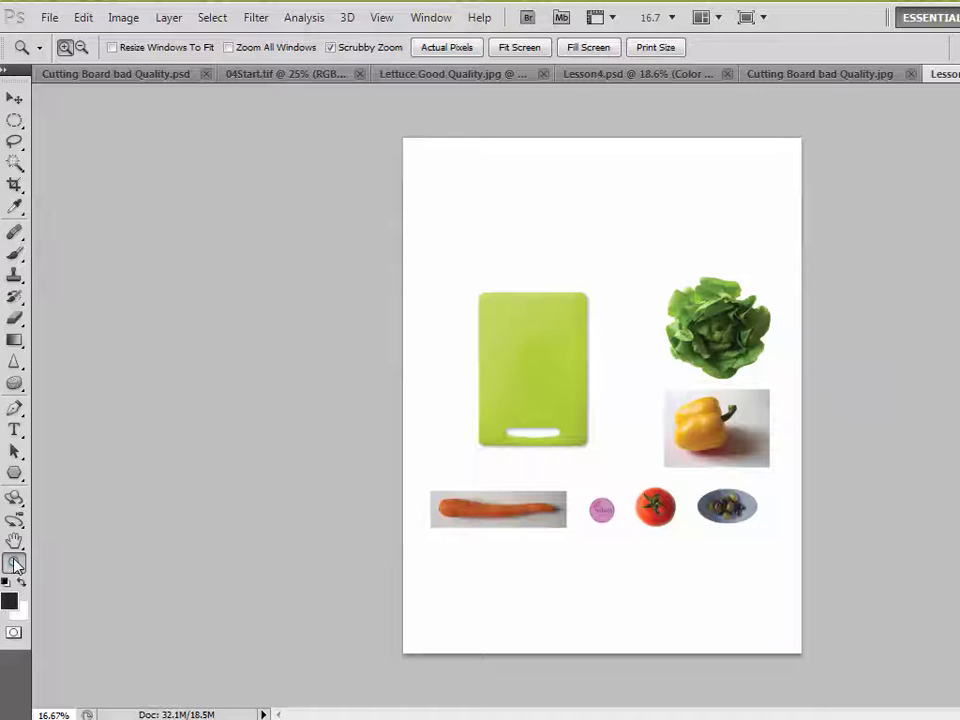
Step: With the Pen tool in Paths mode, place anchor points from the carrot's blunt end along its upper edge in Lesson 4.psd
drag(456, 516, 521, 558)
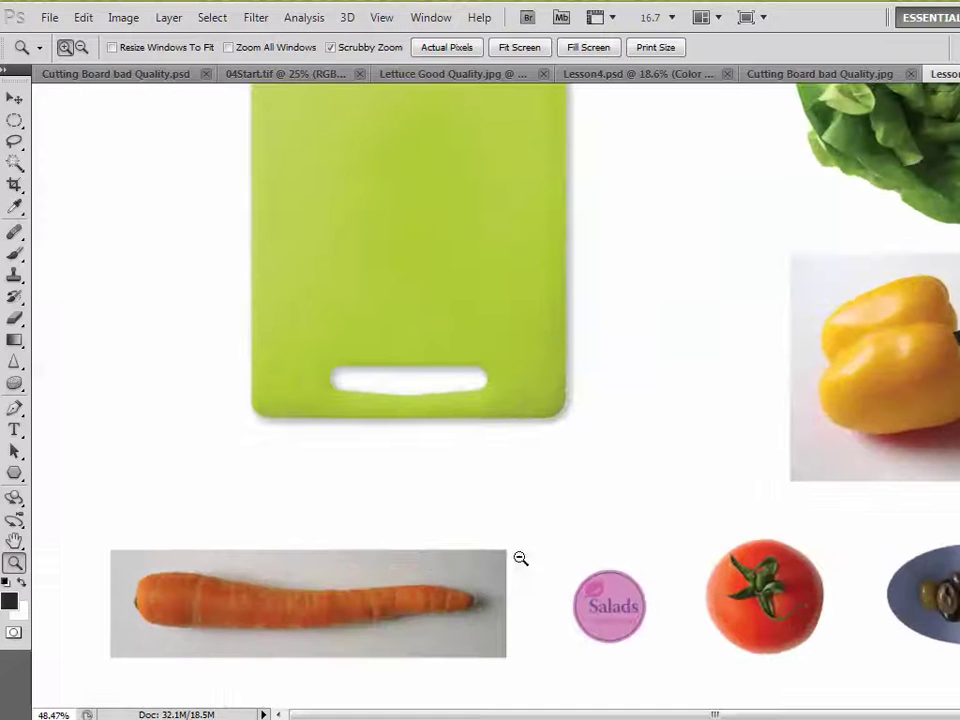
drag(150, 551, 225, 609)
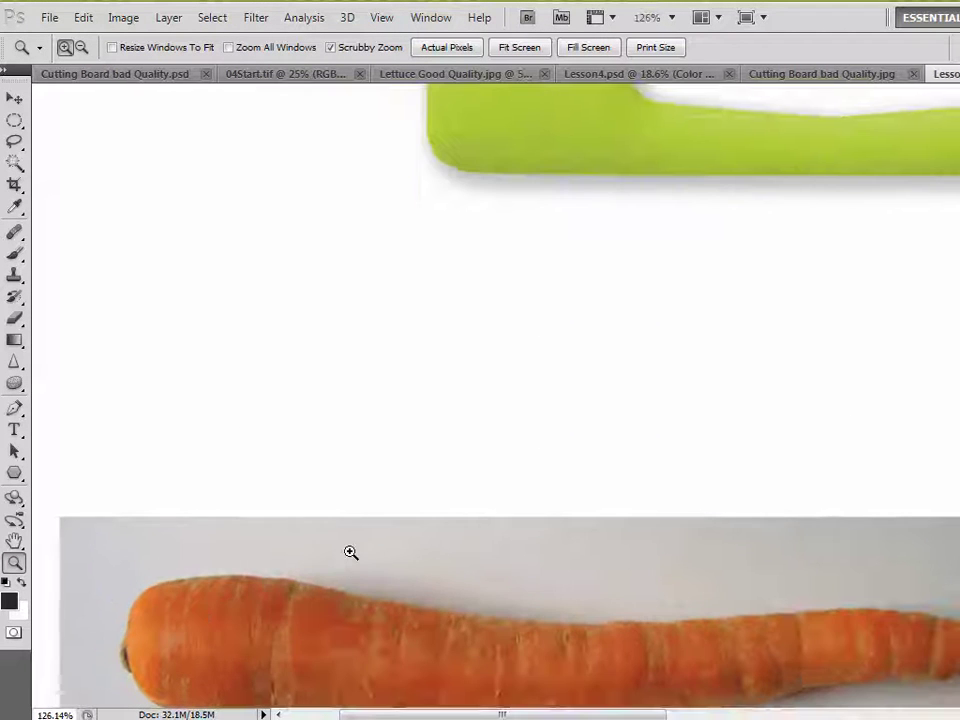
scroll(306, 568, down, 2)
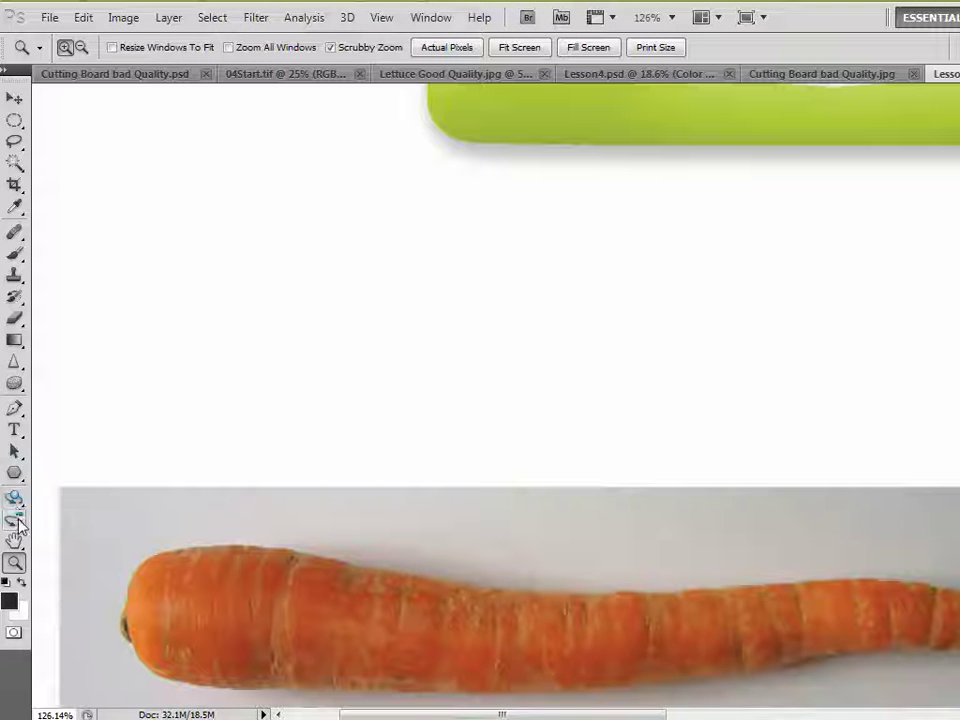
click(14, 408)
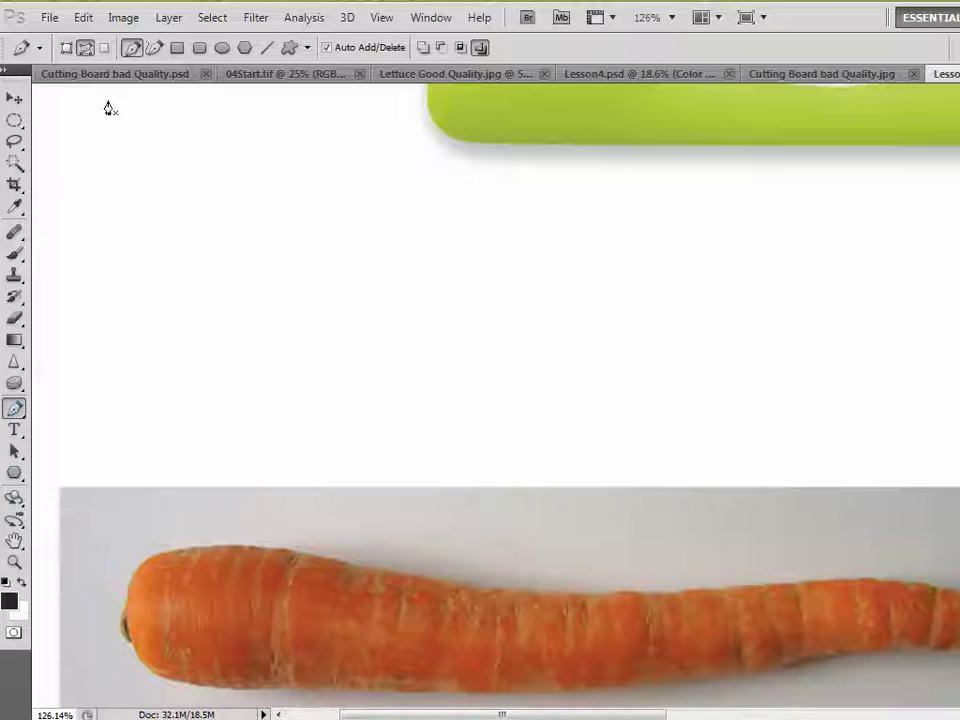
click(85, 48)
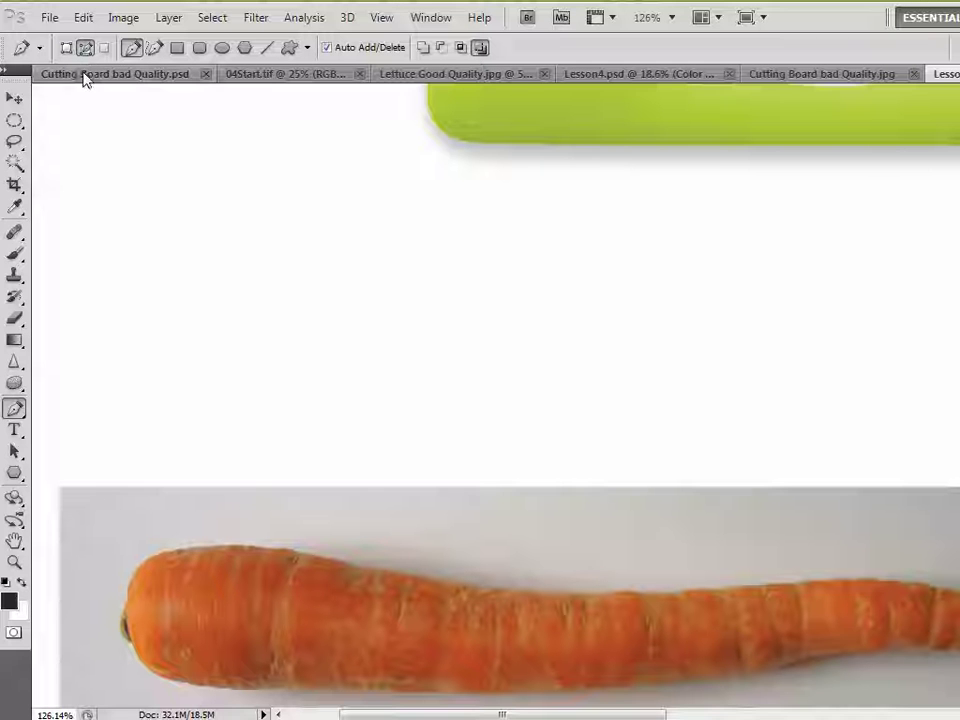
click(132, 575)
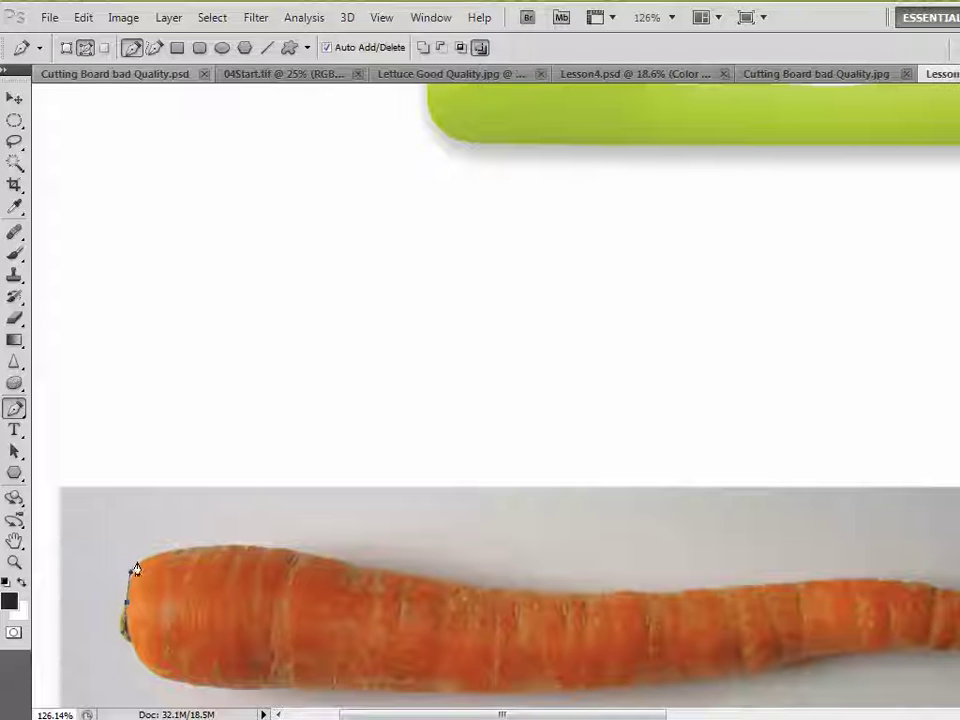
drag(153, 556, 197, 555)
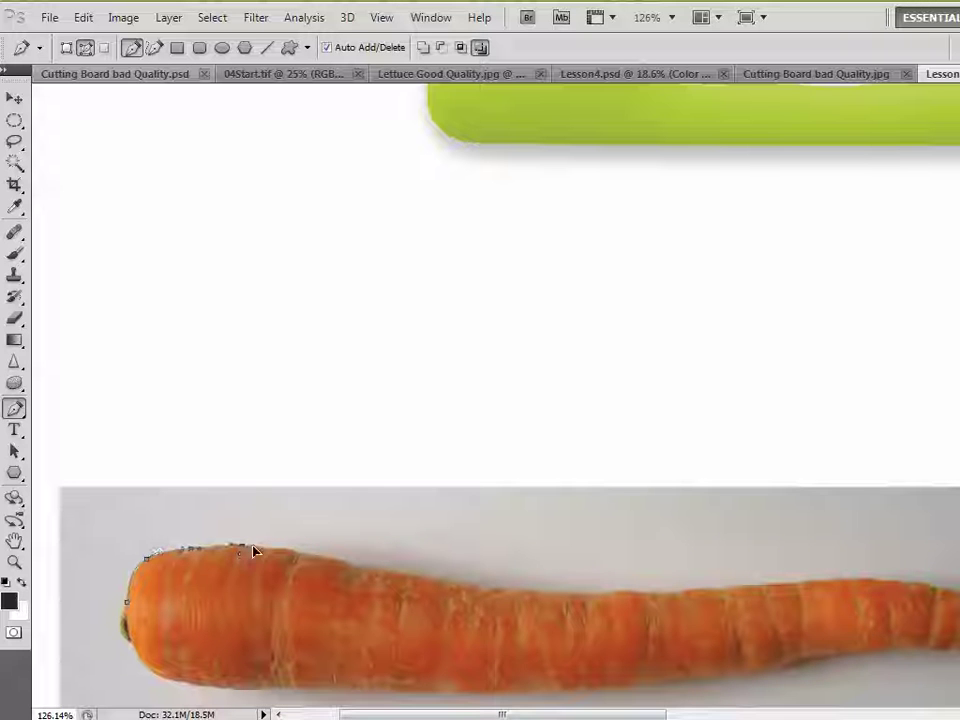
drag(283, 549, 290, 550)
click(327, 561)
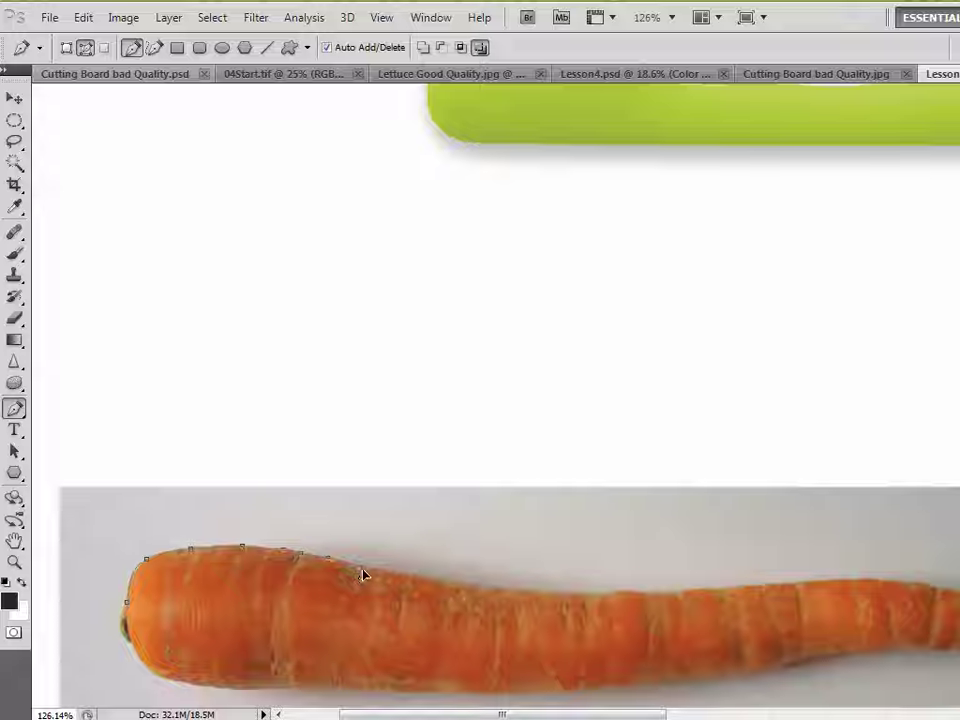
drag(368, 569, 369, 569)
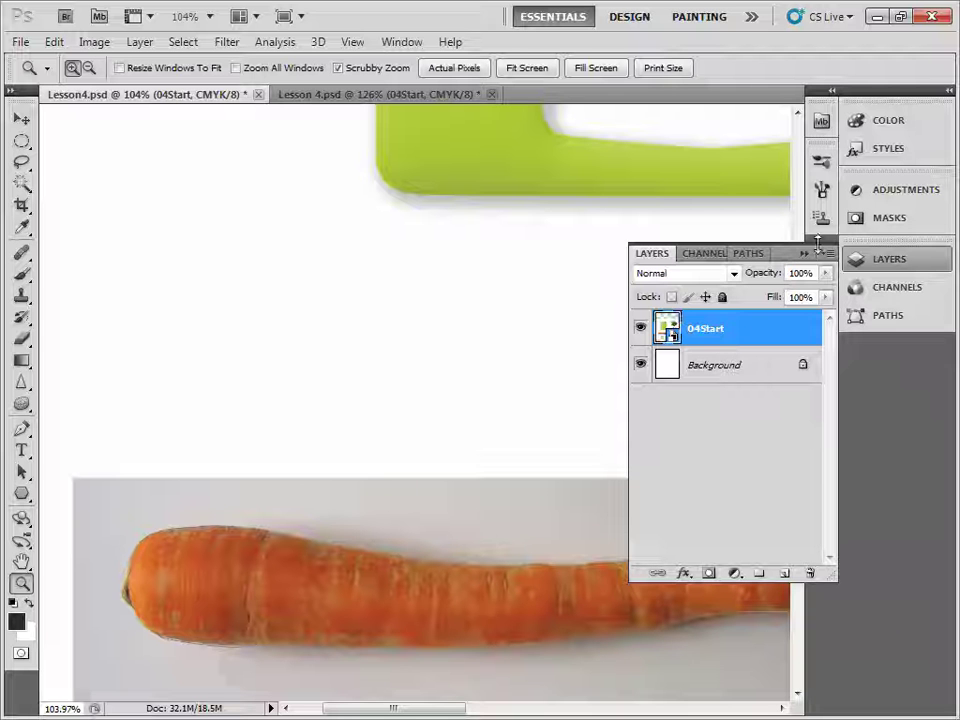
Step: In Lesson4.psd, delete the Work Path and keep only the saved Carrott path
click(893, 318)
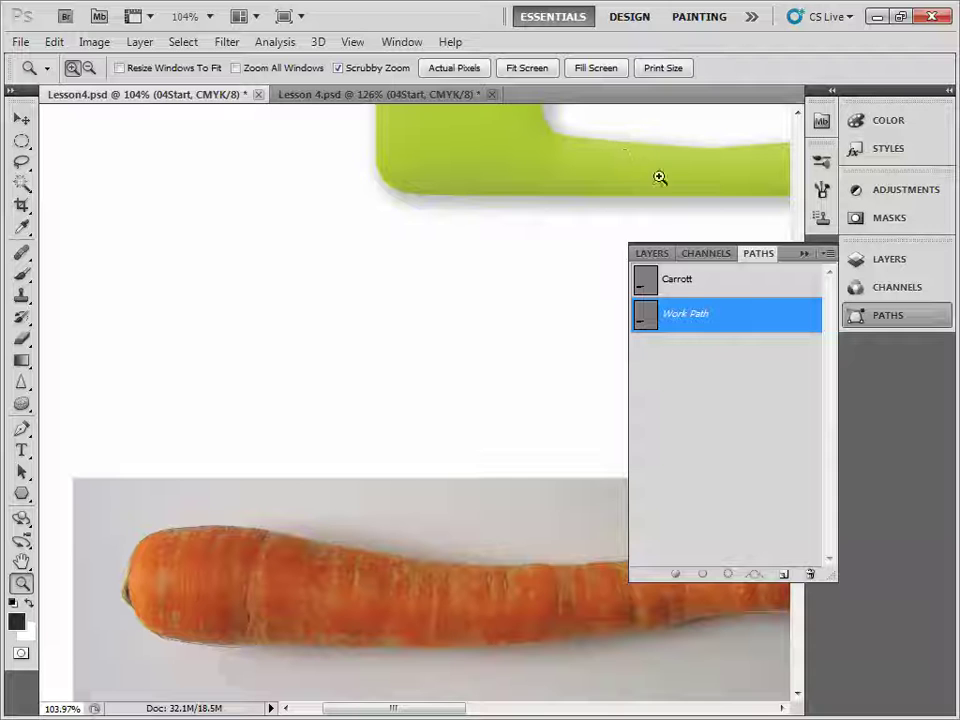
click(688, 289)
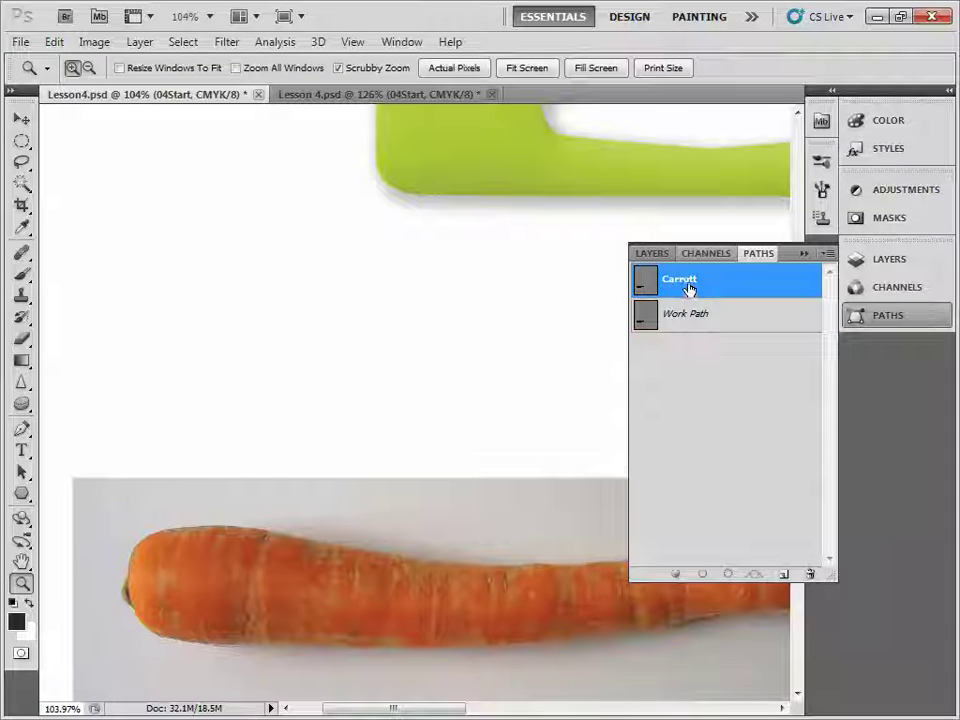
click(690, 320)
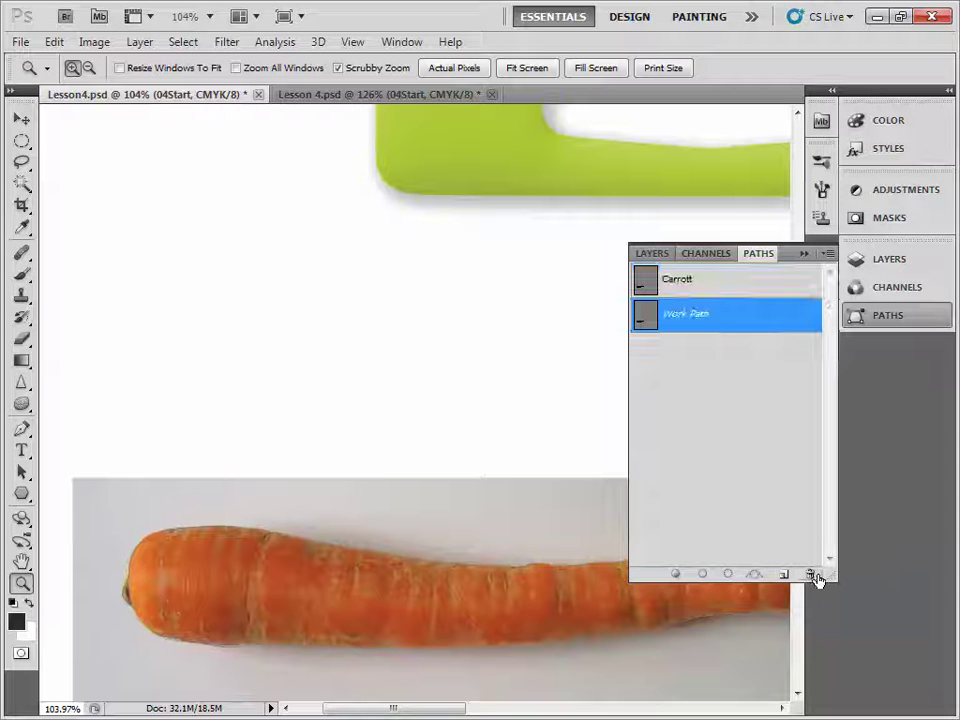
click(812, 576)
click(427, 294)
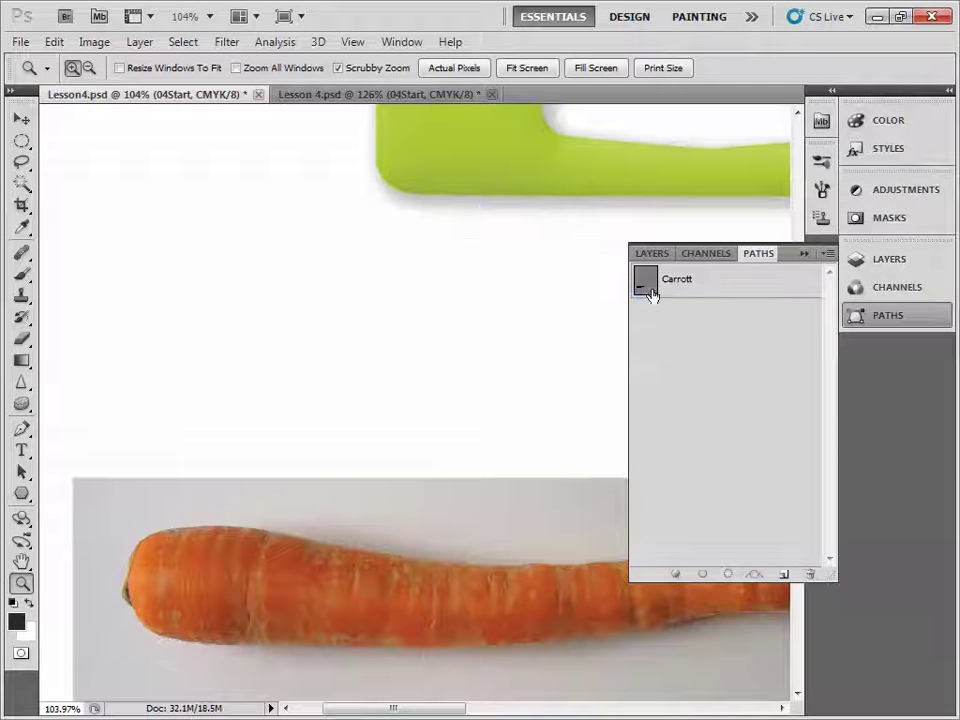
Step: Load the Carrott path as a selection around the carrot, leaving the path's name as it is
click(677, 291)
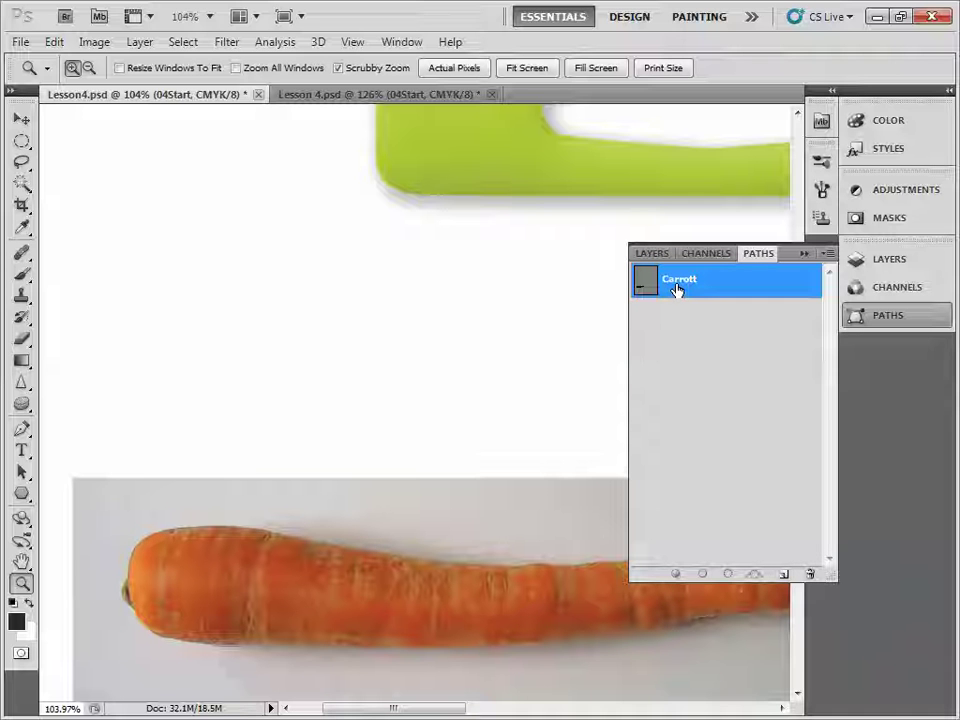
double_click(677, 289)
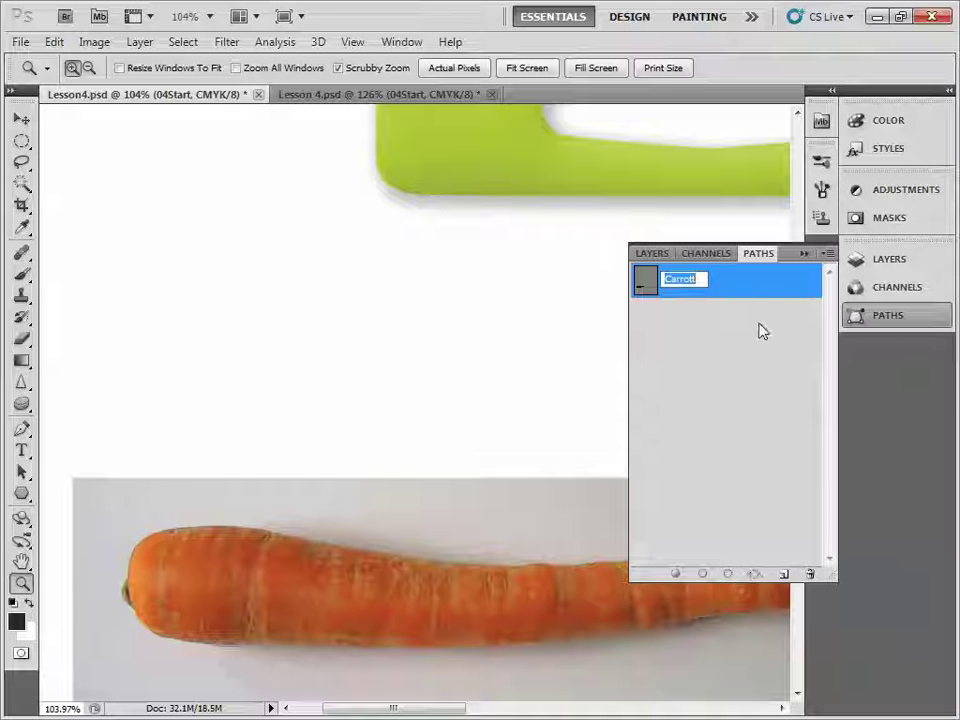
click(748, 288)
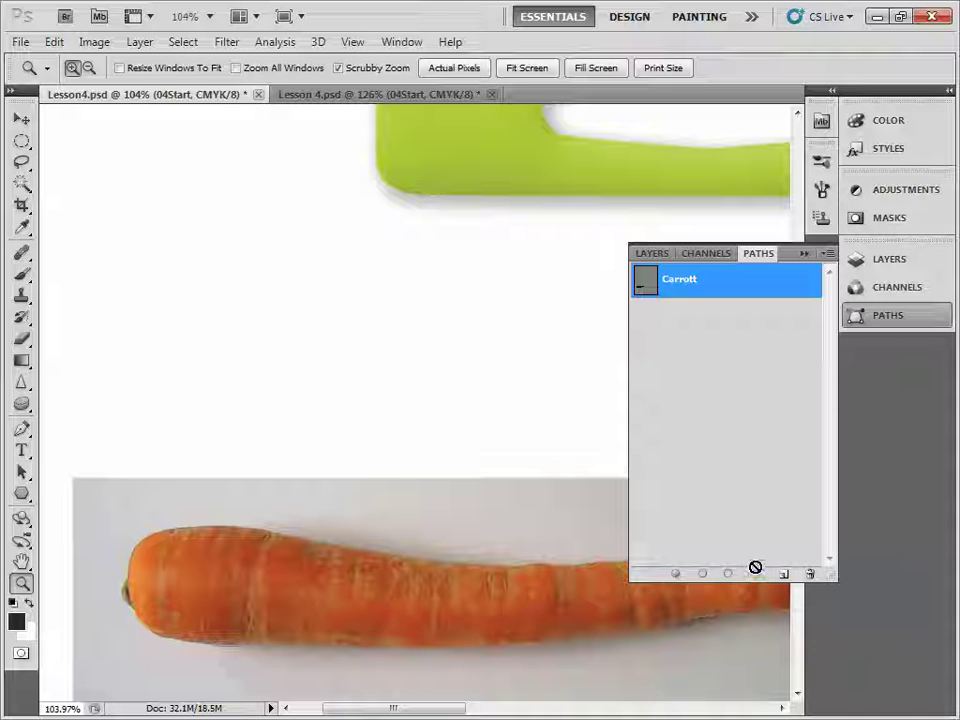
drag(692, 285, 727, 577)
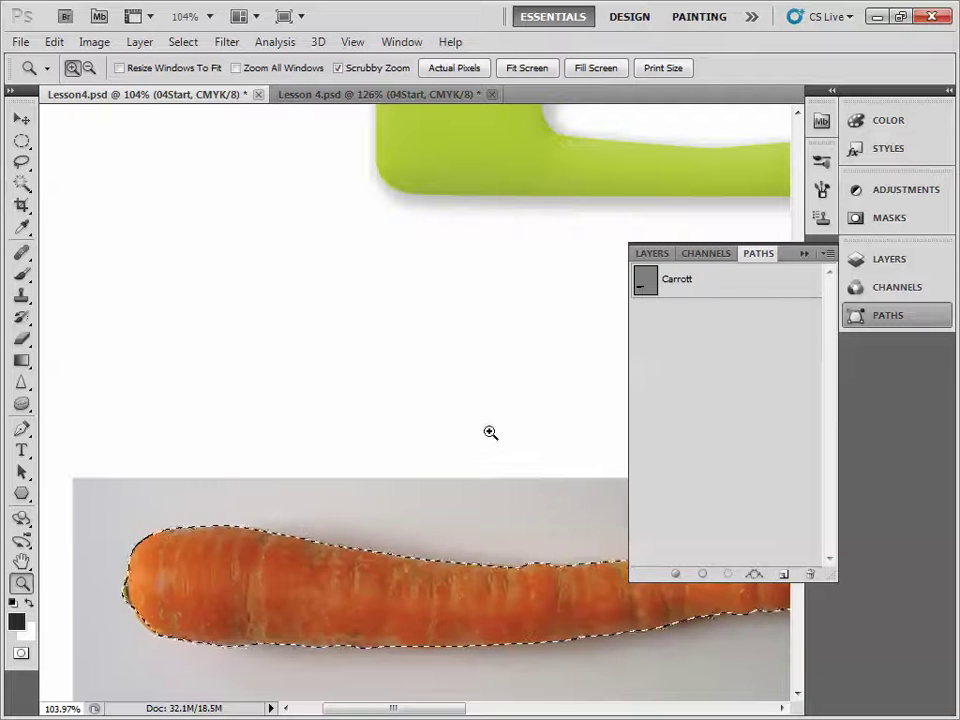
Step: Copy the selected carrot from the 04Start layer onto a new layer
double_click(22, 562)
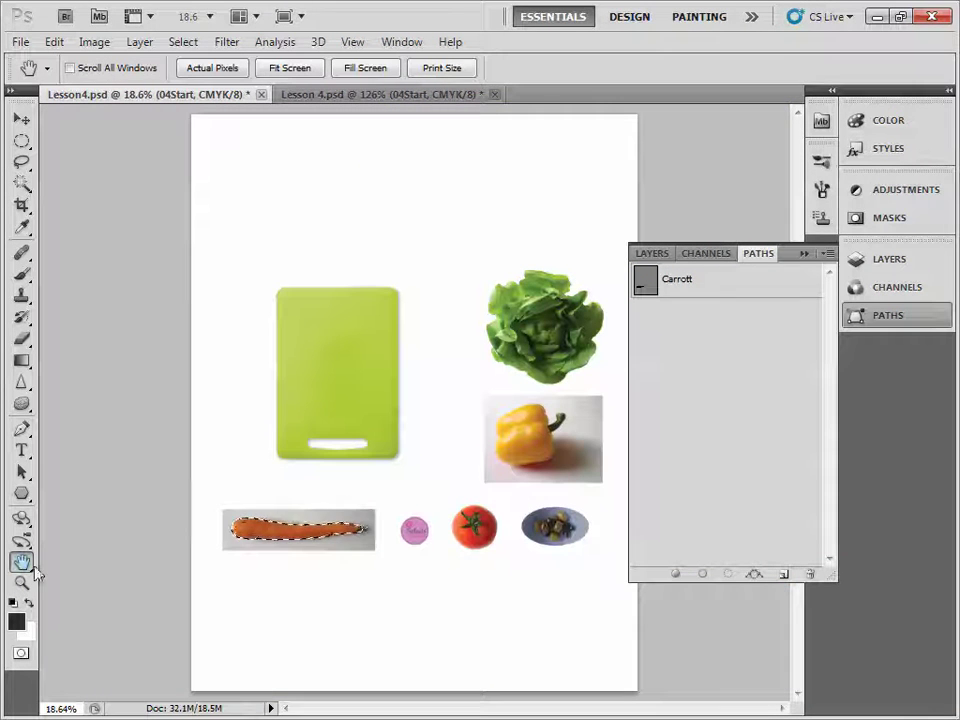
click(138, 45)
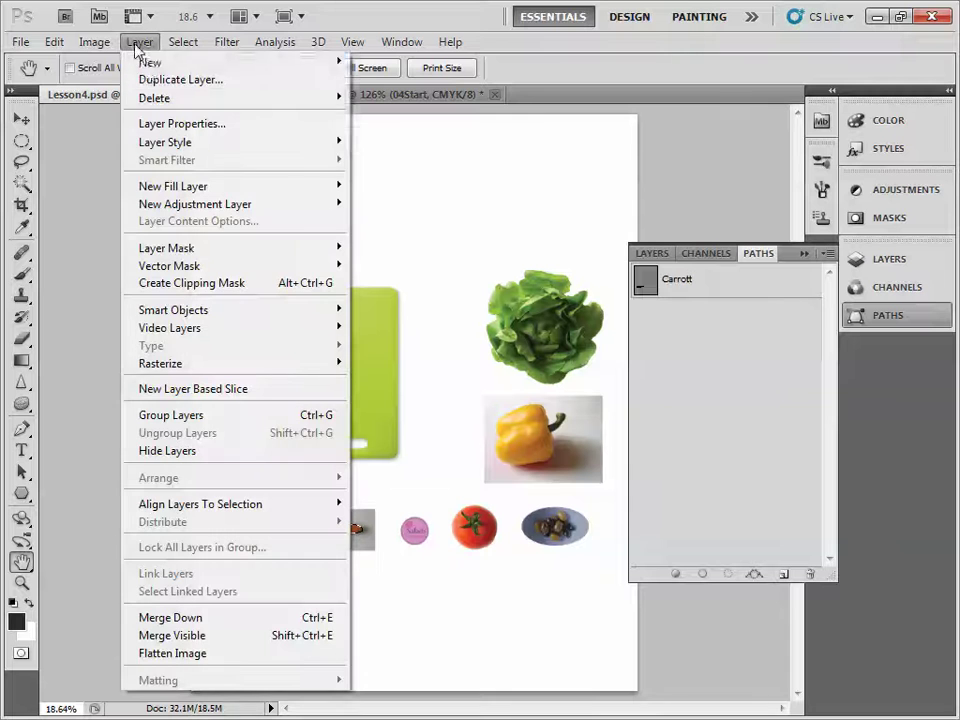
click(433, 140)
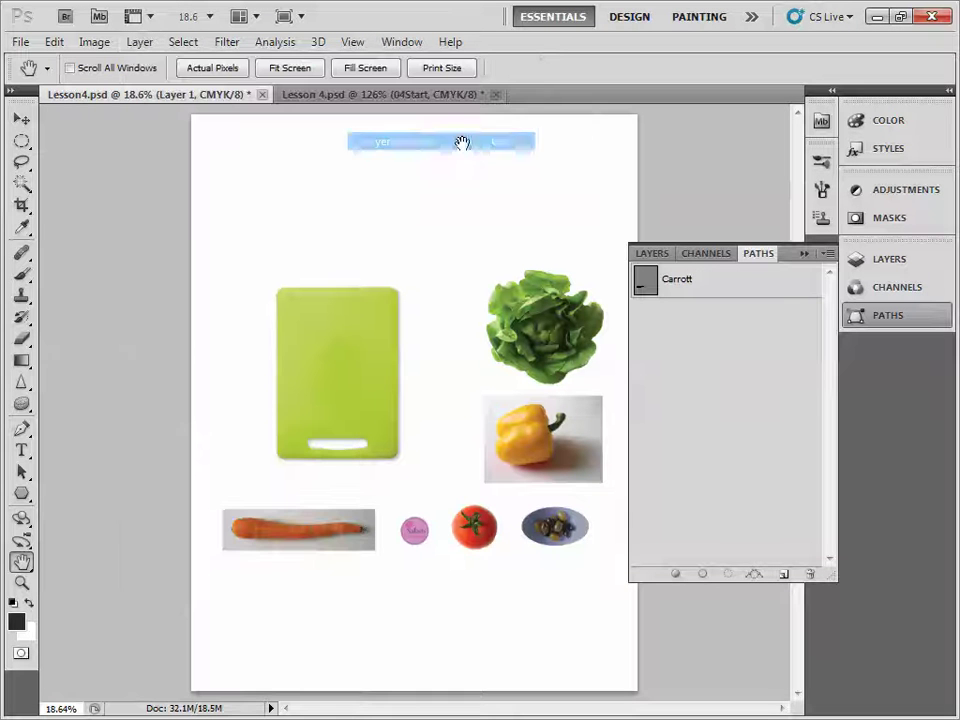
Step: Rename the new carrot layer as Carrott
click(655, 254)
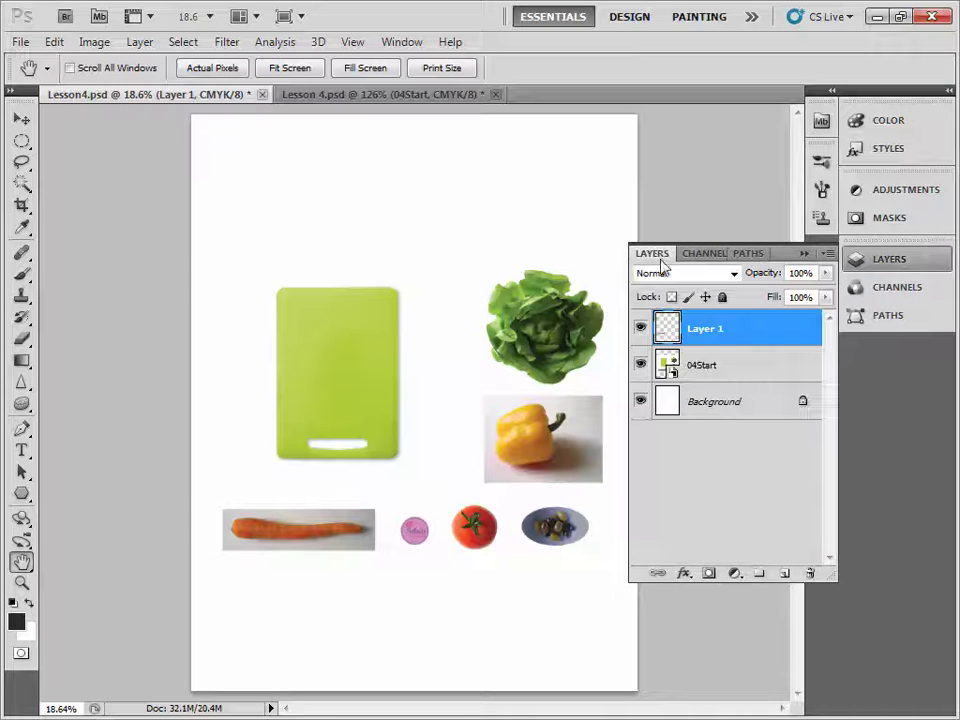
double_click(703, 341)
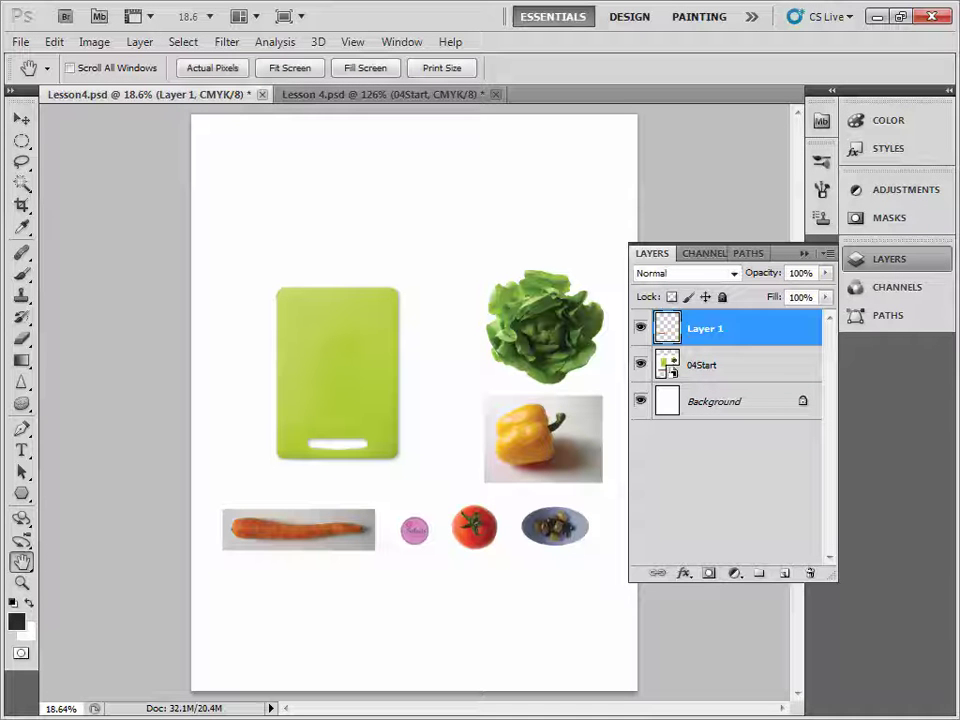
double_click(705, 329)
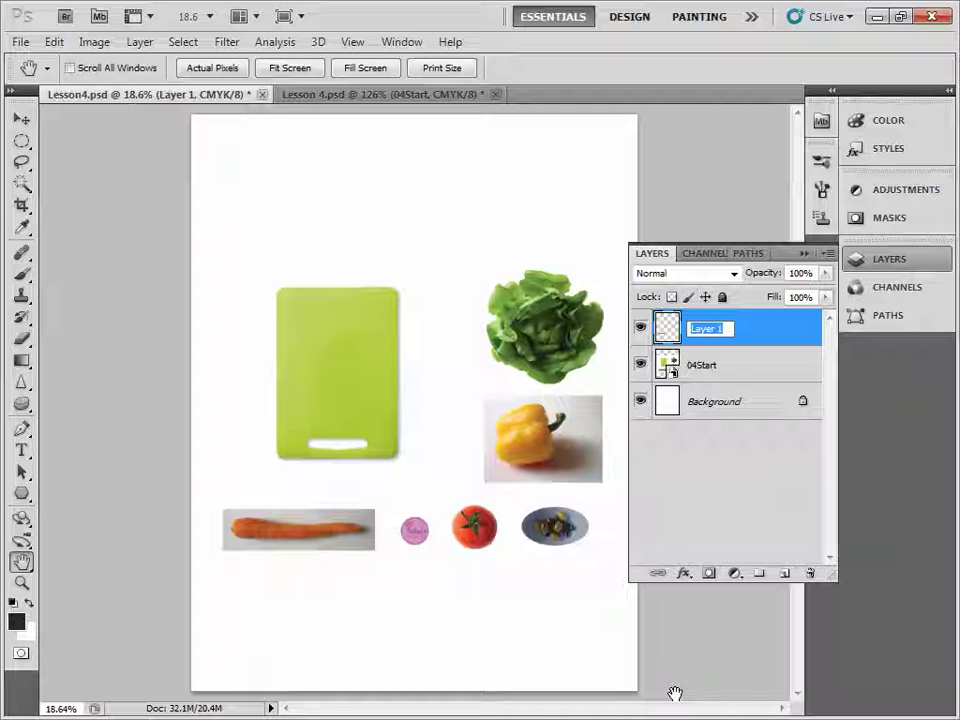
text(Carrot)
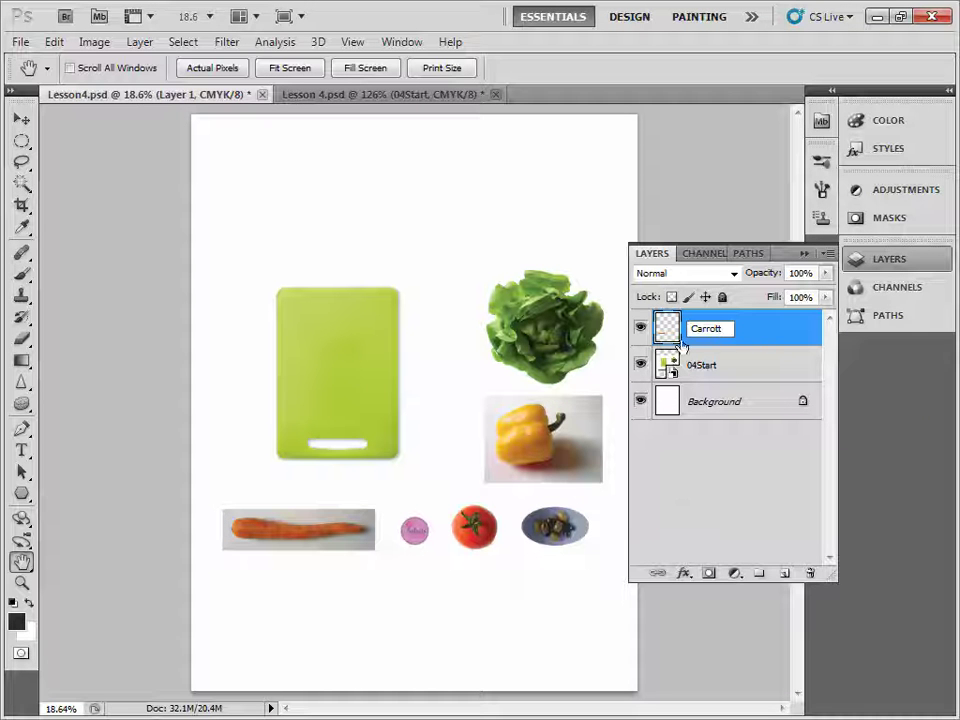
Step: Place the carrot copy across the cutting board's lower right corner, rotated about 44° and scaled to about 94% width
click(21, 118)
drag(287, 542, 339, 401)
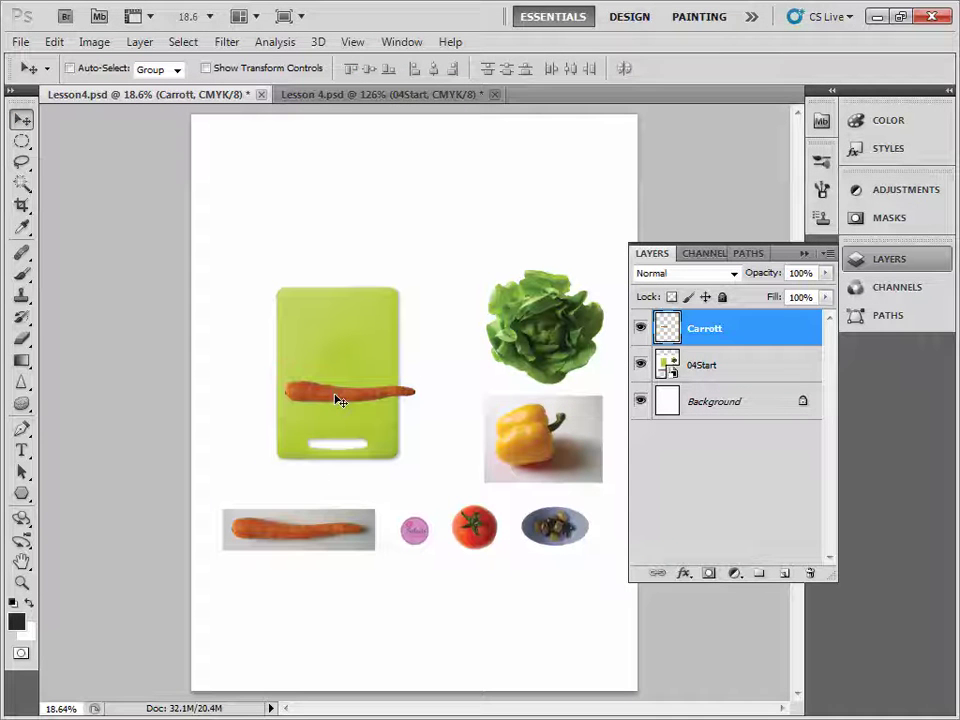
key(ctrl+t)
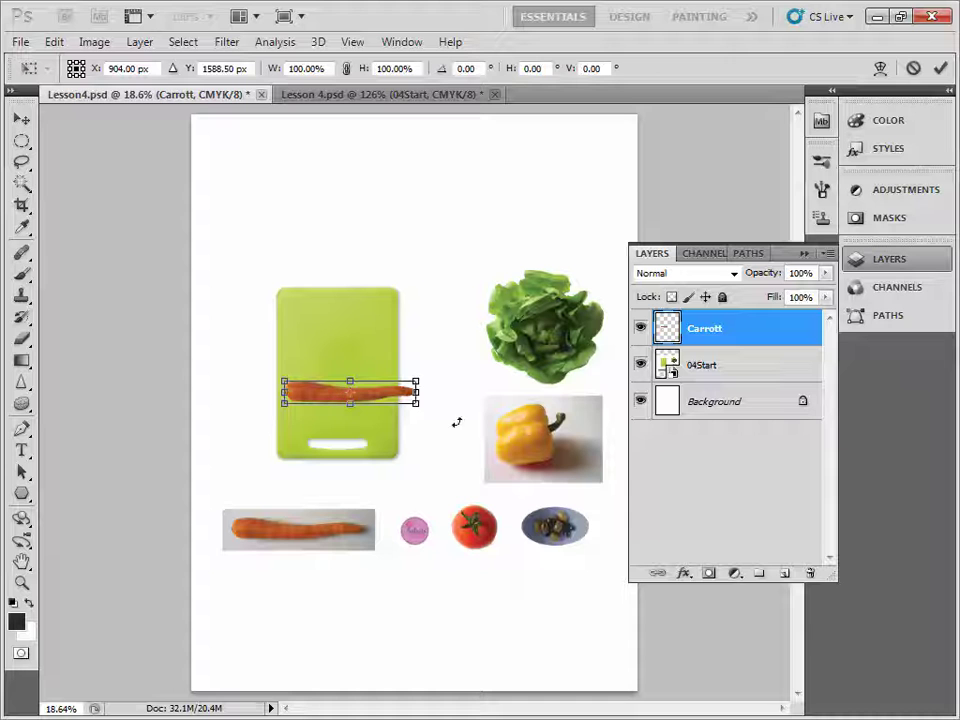
drag(416, 392, 370, 424)
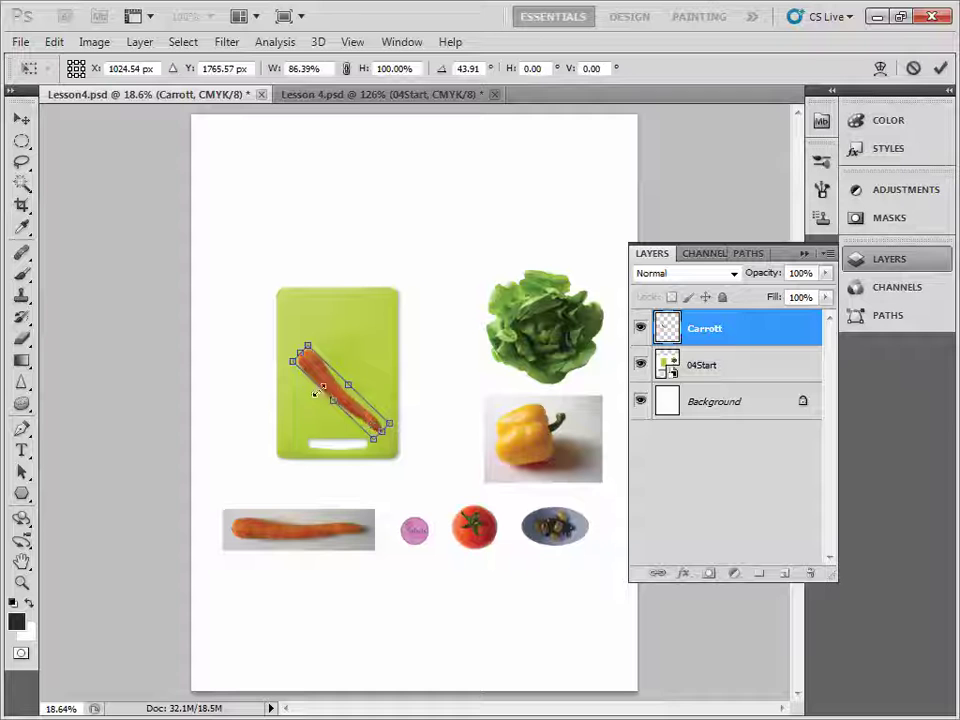
drag(323, 388, 362, 428)
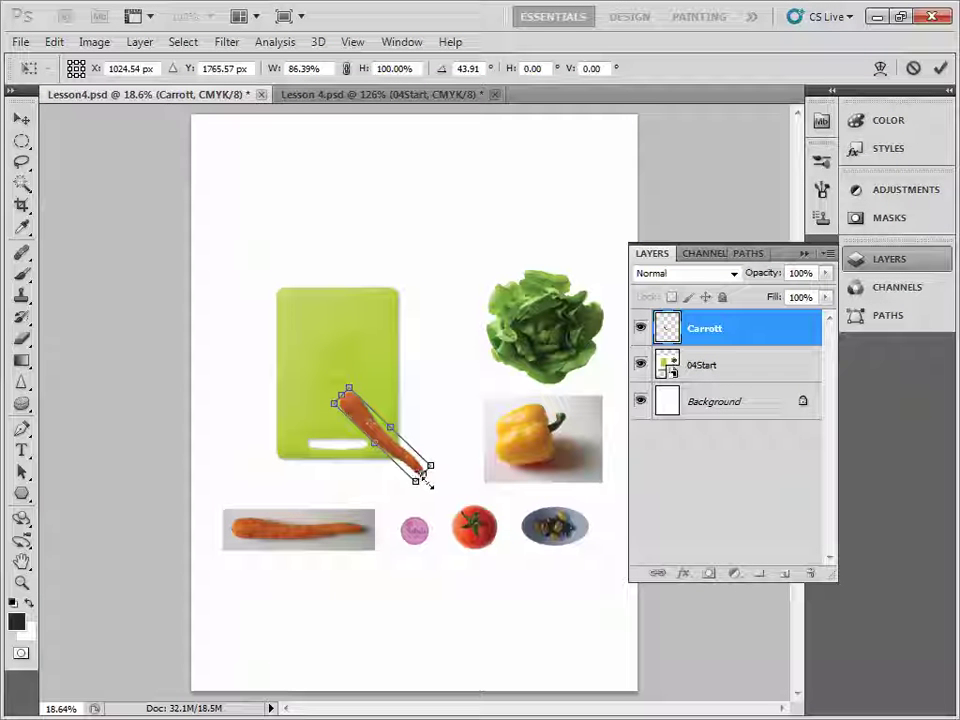
drag(427, 483, 434, 489)
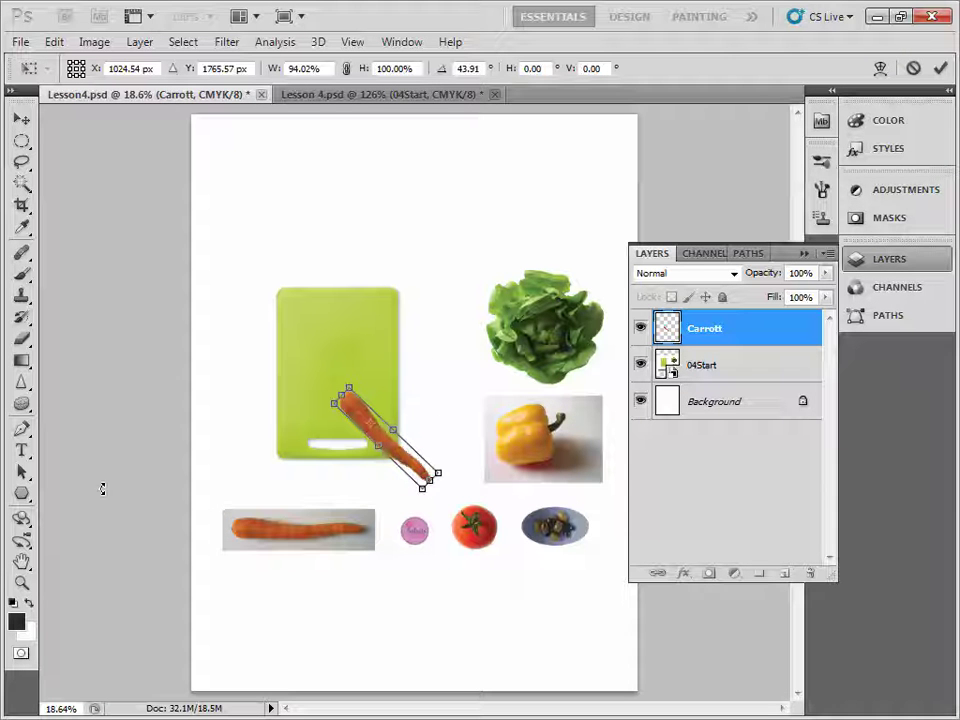
click(21, 583)
click(448, 291)
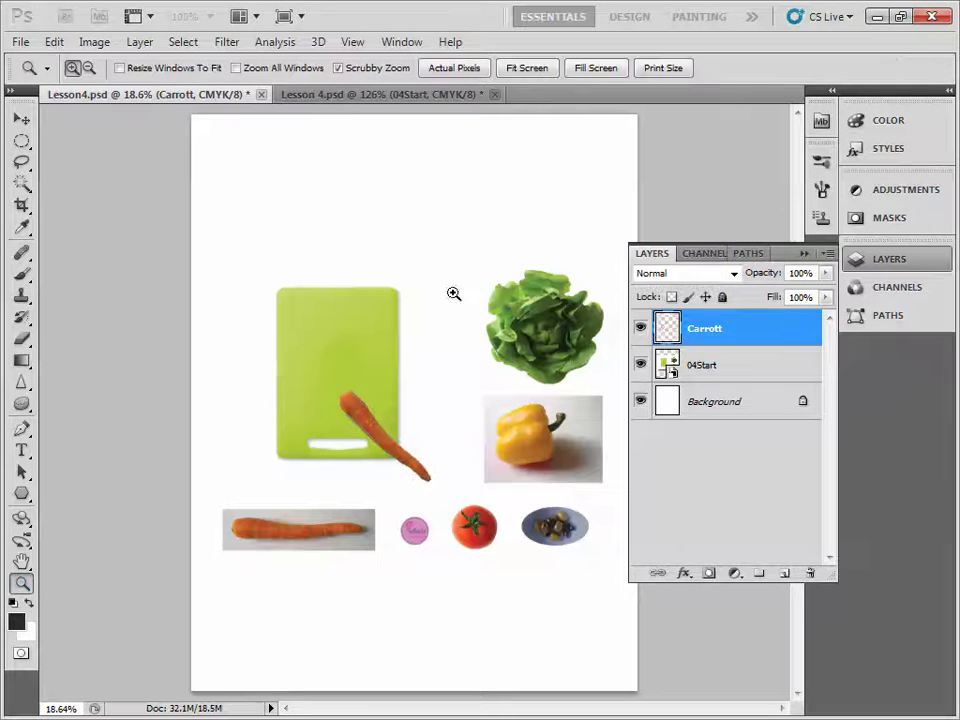
Step: Select the carrot on the Carrott layer by selecting its surroundings with the Magic Wand at tolerance 32 and inverting the selection
click(380, 459)
click(388, 455)
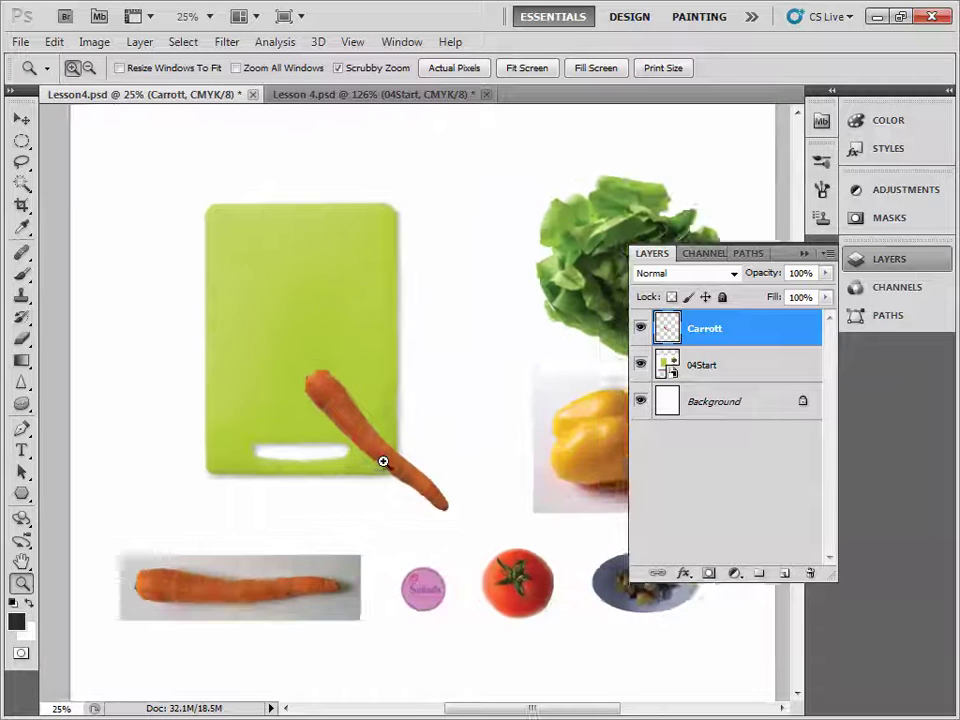
click(21, 184)
click(323, 283)
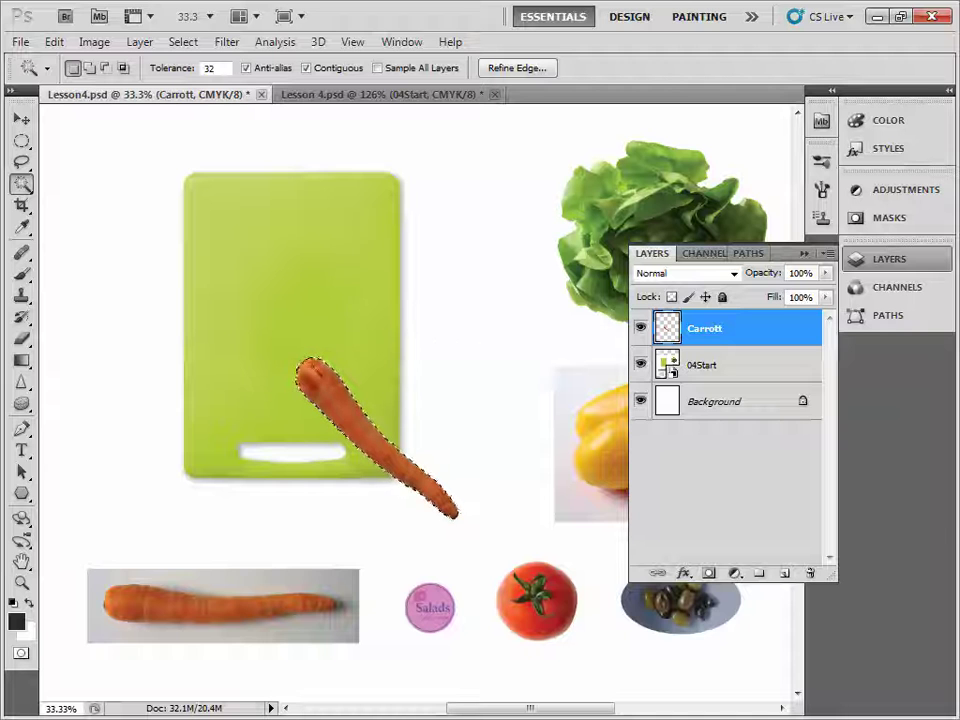
click(640, 365)
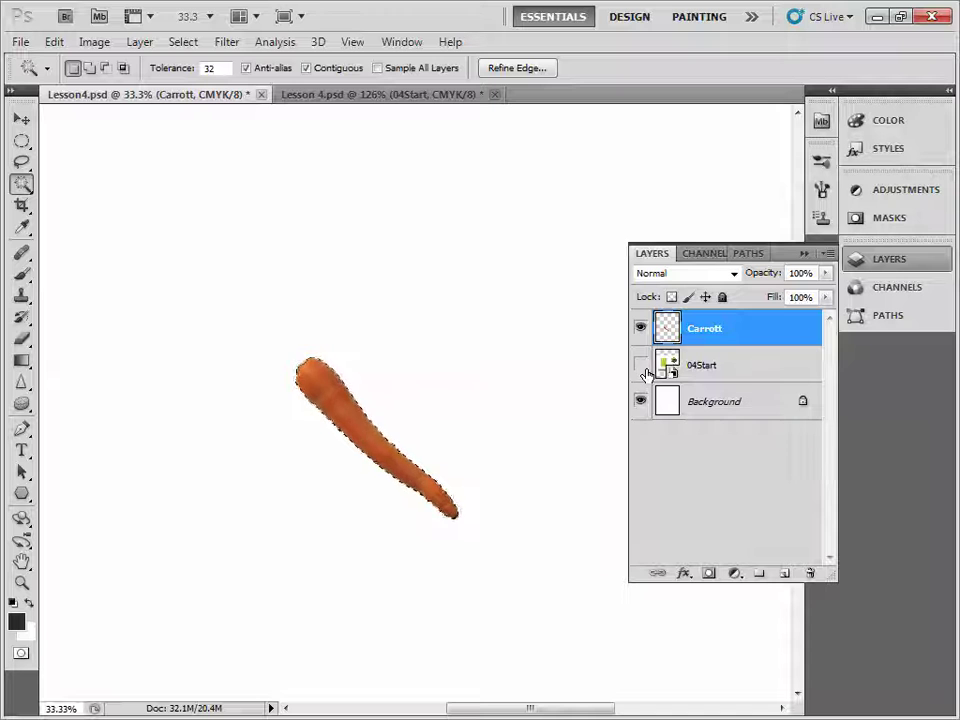
click(191, 46)
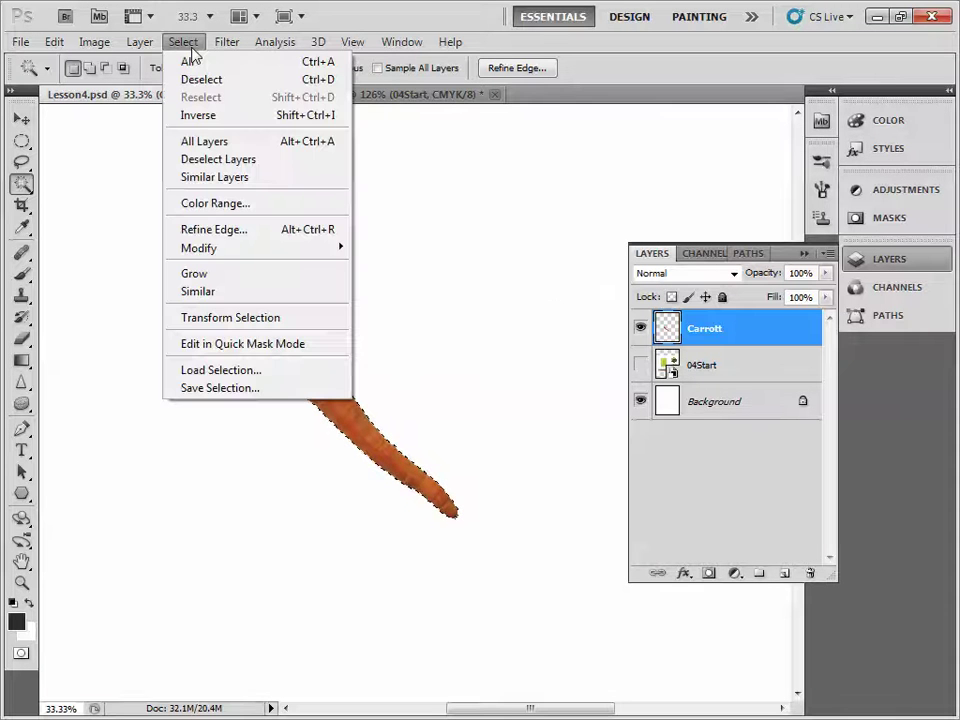
click(210, 117)
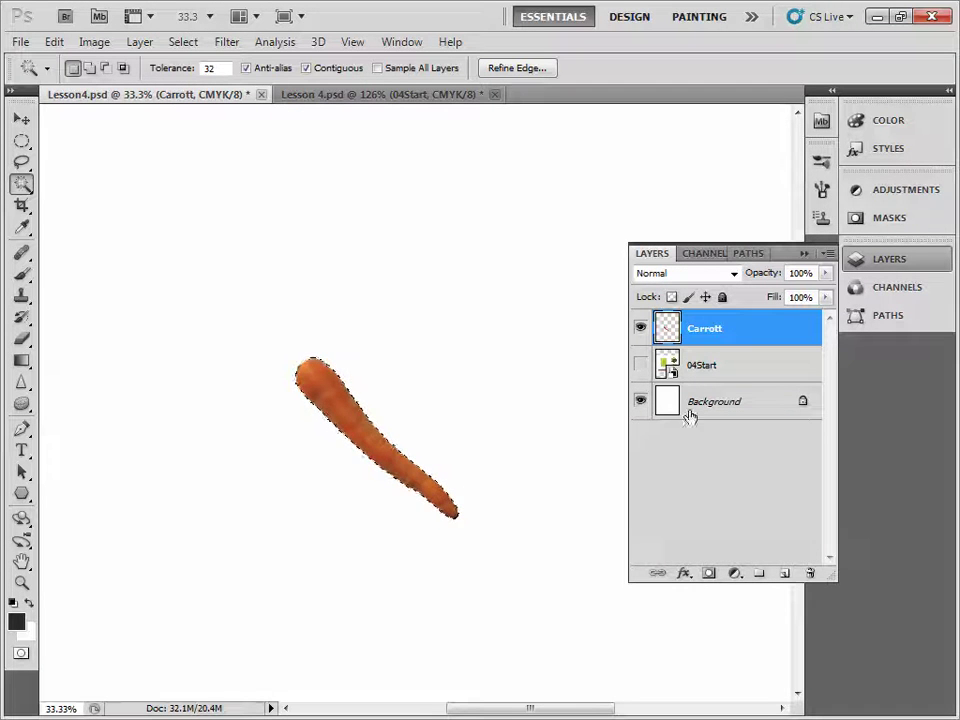
click(641, 365)
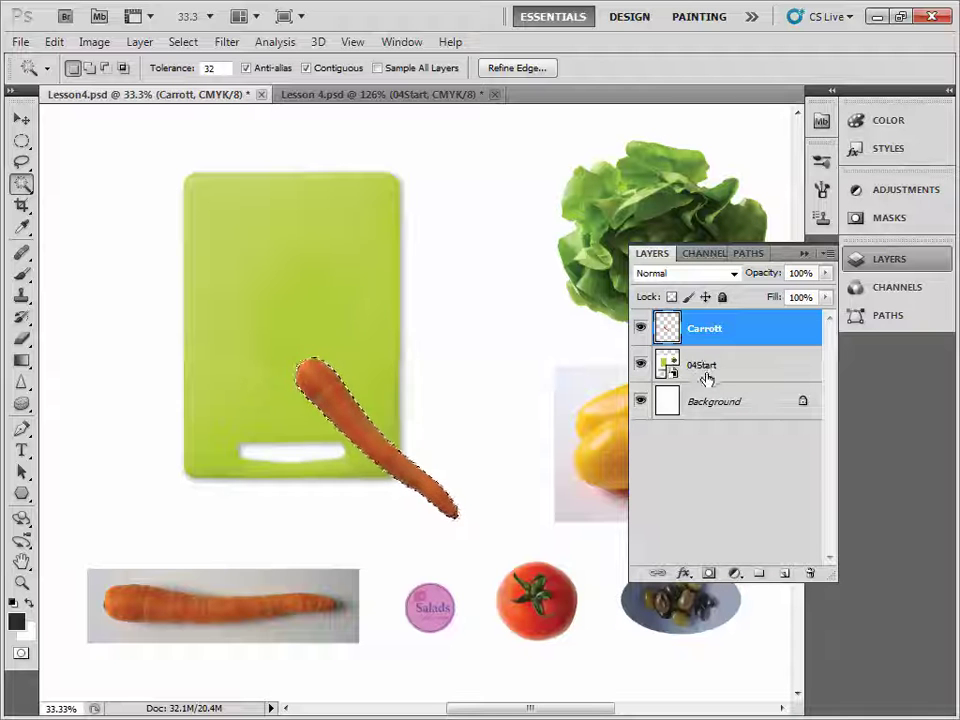
Step: Add a Solid Color fill layer over the selected carrot in orange f78a09
click(735, 575)
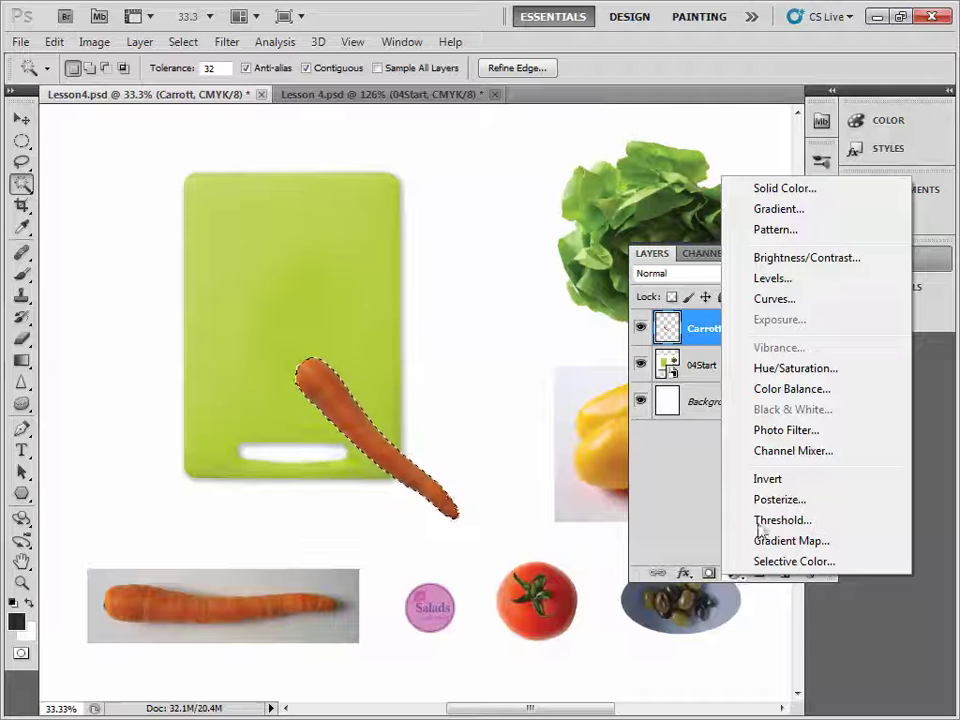
click(779, 191)
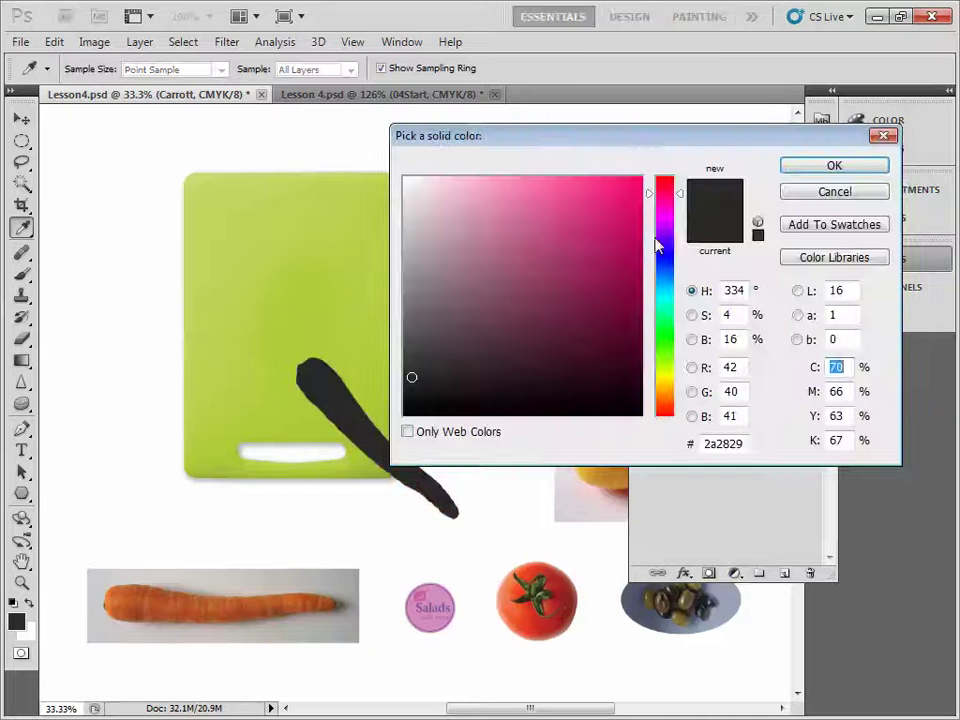
click(679, 192)
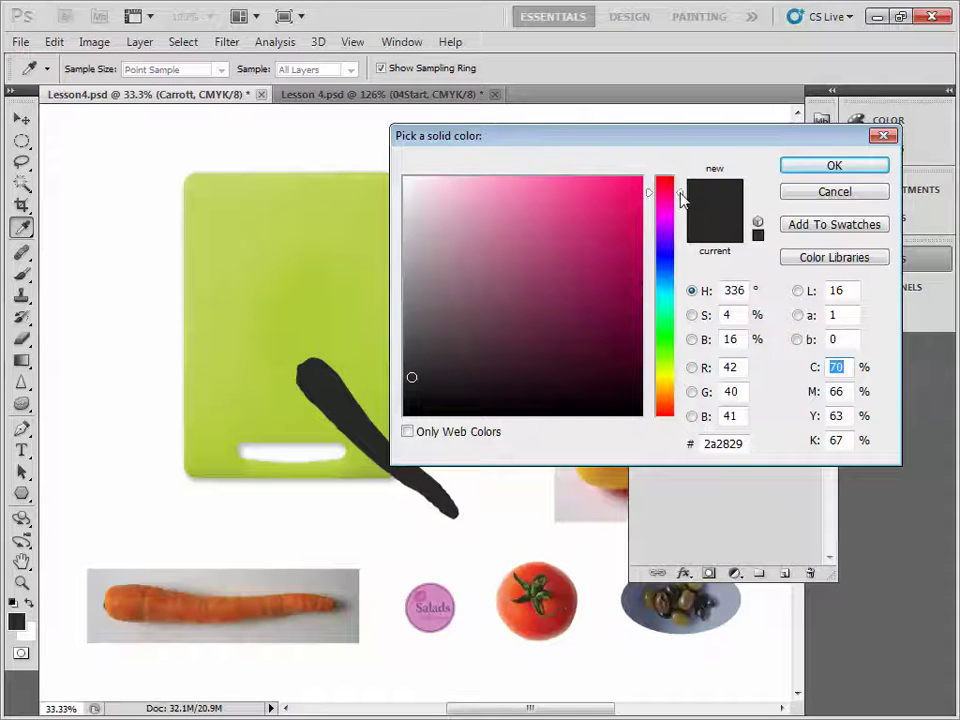
drag(679, 196, 686, 400)
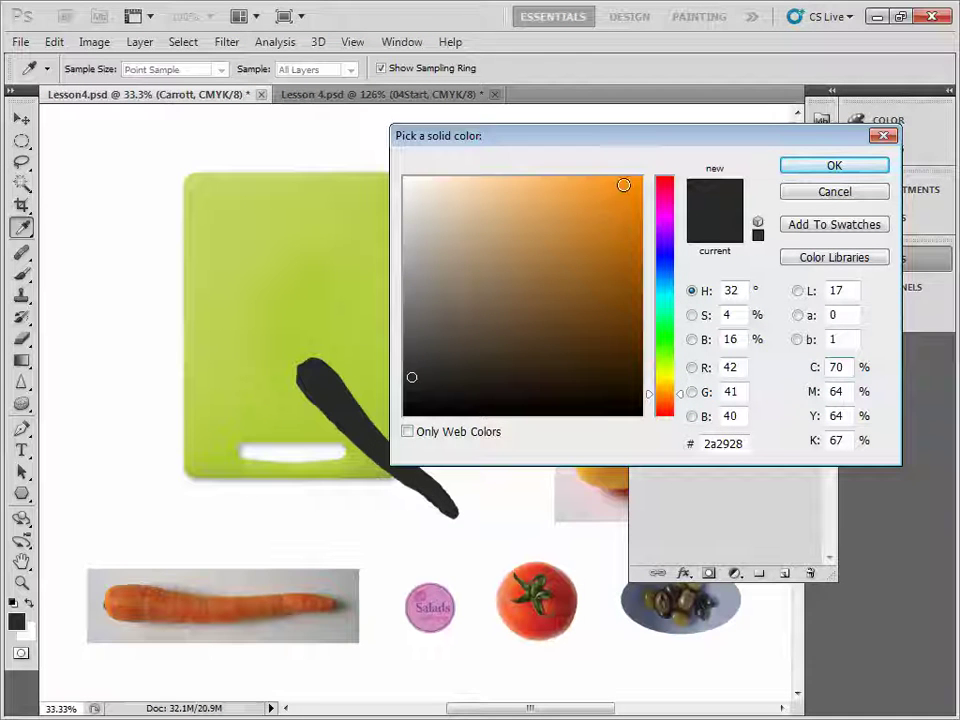
click(633, 184)
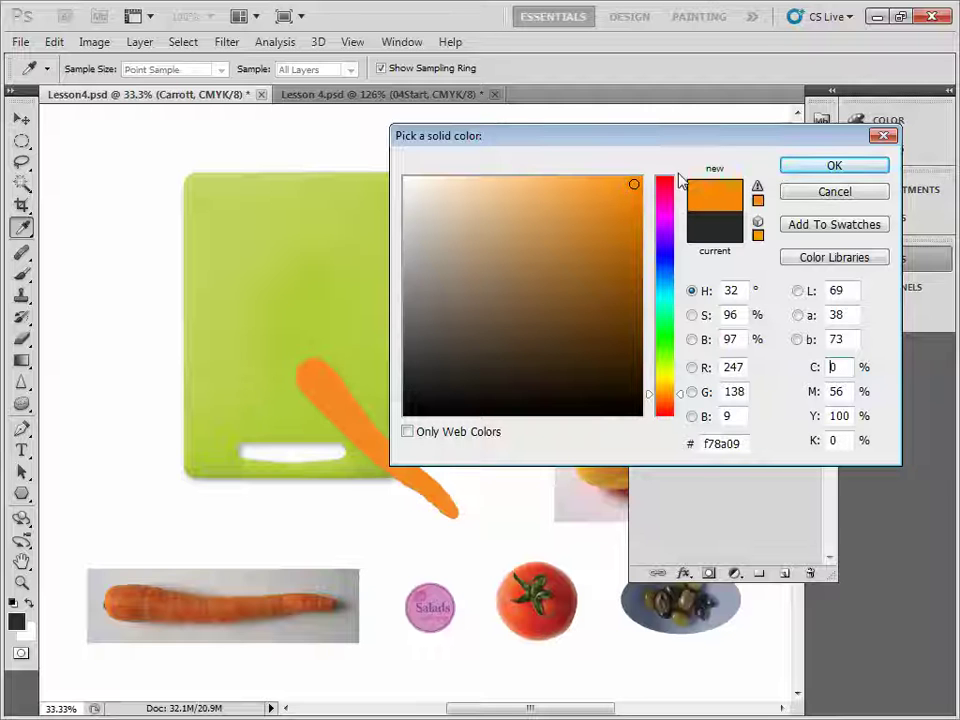
click(830, 168)
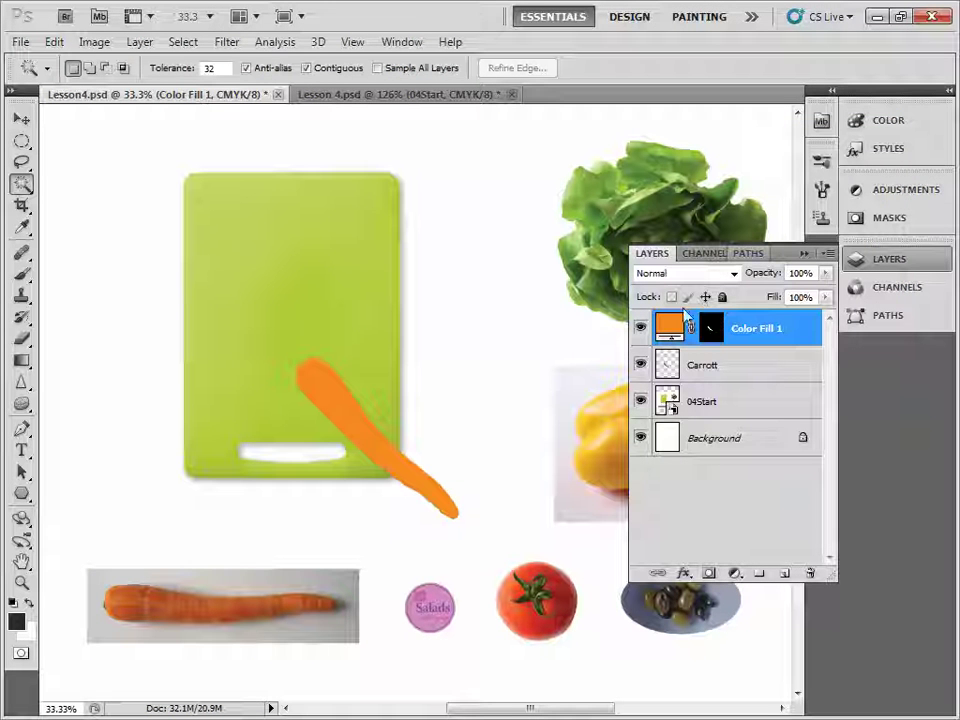
Step: Set the orange fill layer's blend mode to Overlay, trying Hard Light and Soft Light first
click(639, 334)
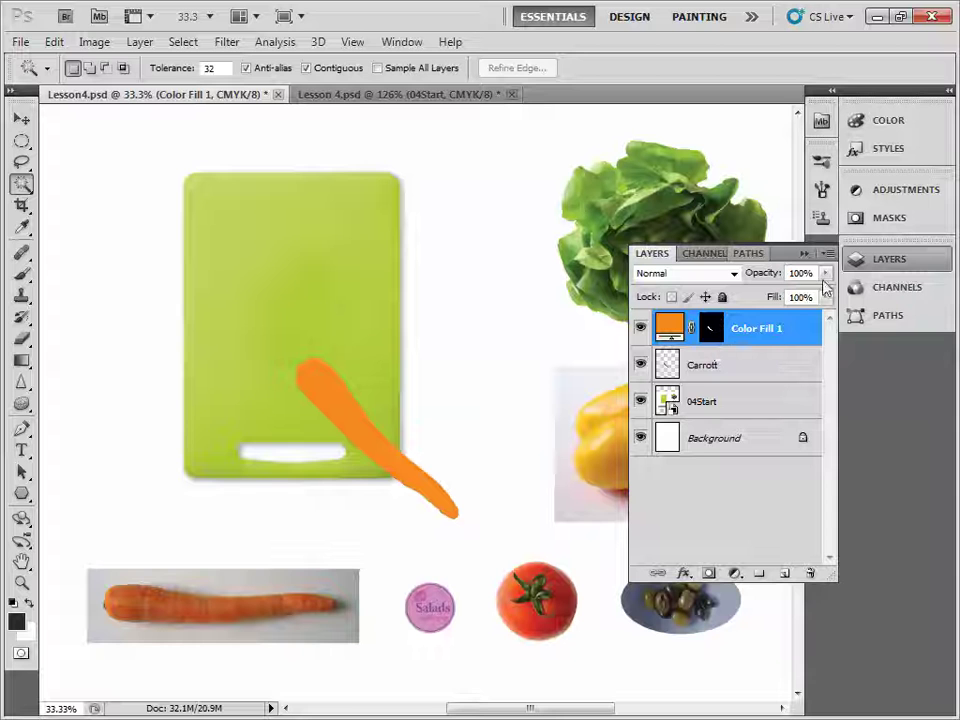
mouse_move(821, 280)
mouse_down()
mouse_move(818, 294)
mouse_move(781, 300)
mouse_move(822, 298)
mouse_up()
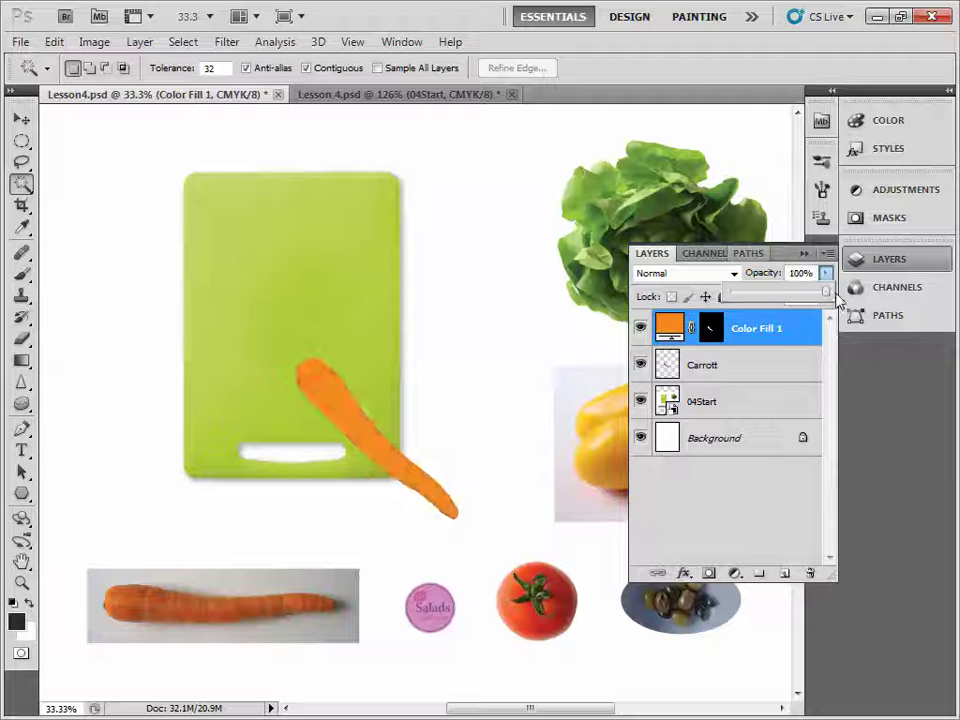
click(735, 275)
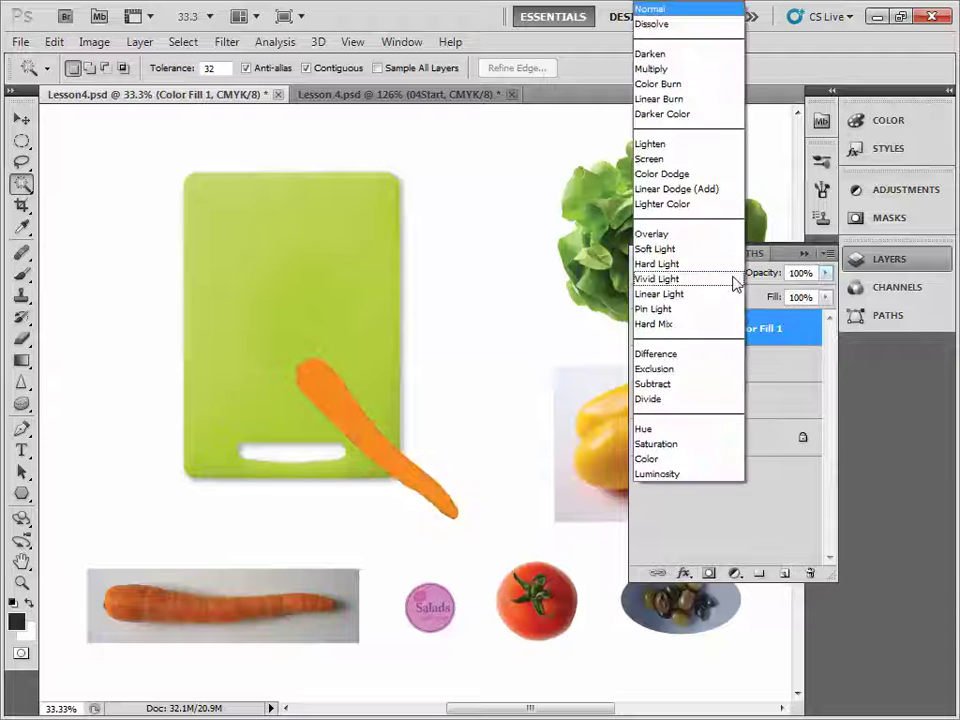
click(679, 262)
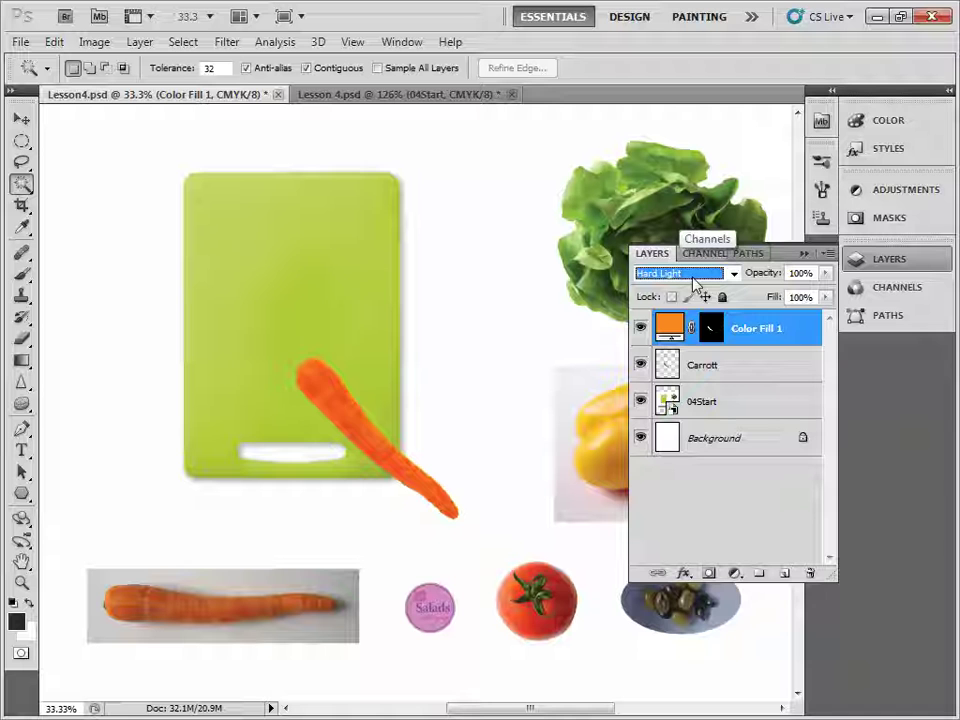
key(Up)
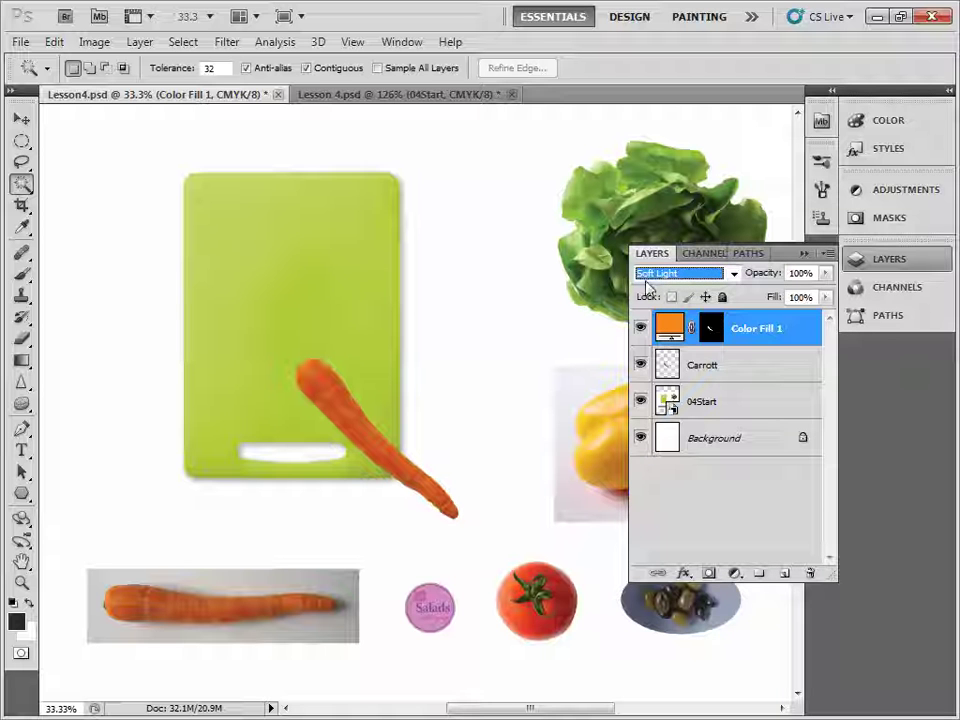
key(Up)
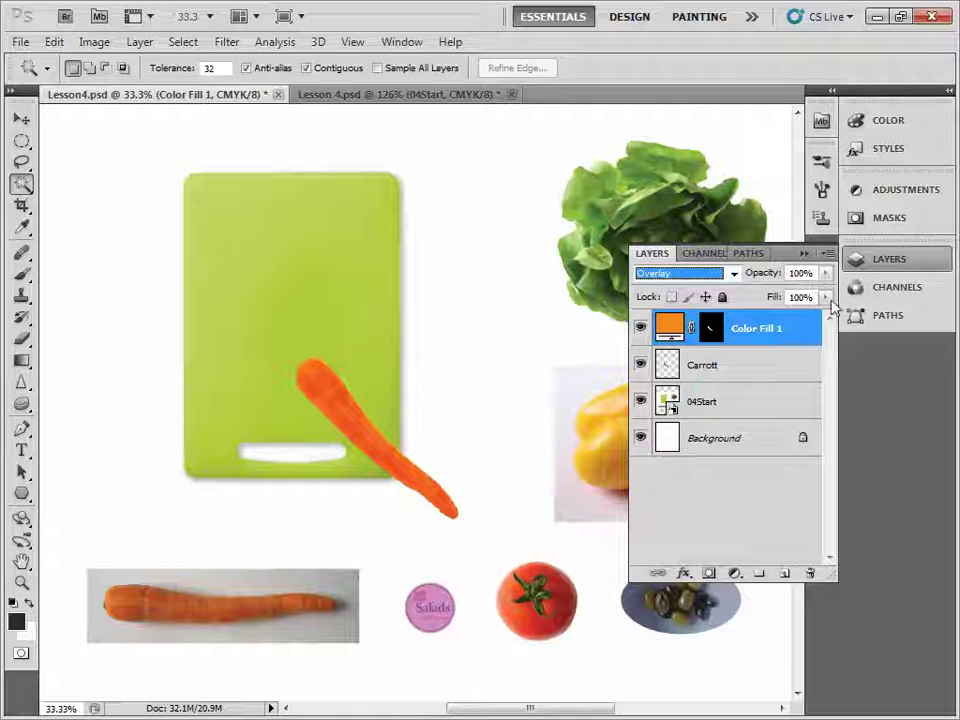
Step: Lower the orange fill layer's opacity and compare the carrot with the fill hidden and shown
drag(825, 273, 790, 305)
click(641, 328)
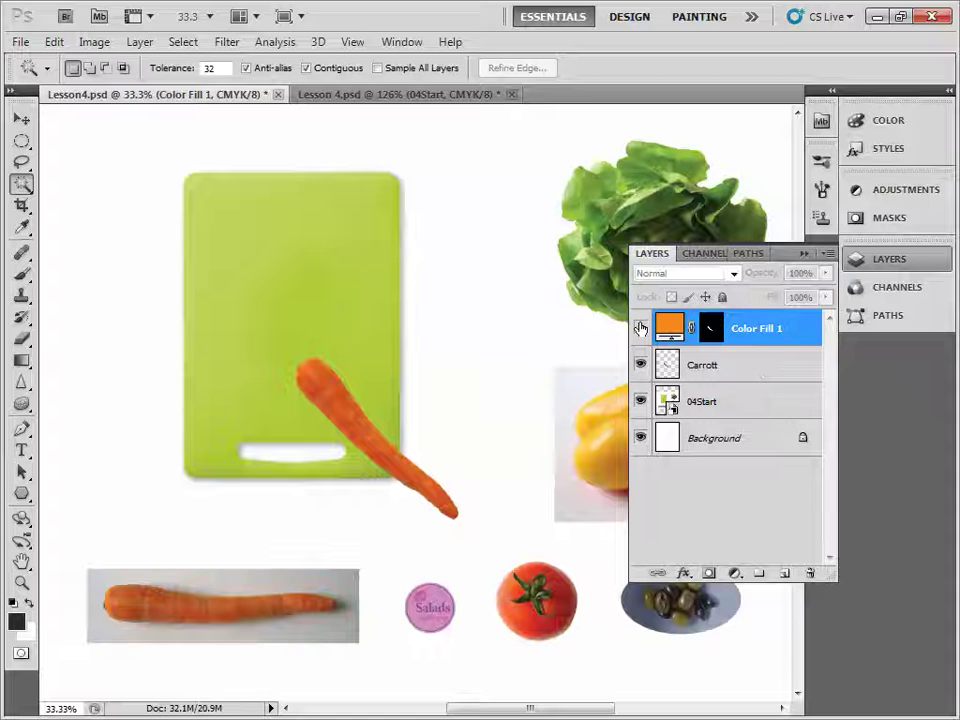
click(641, 328)
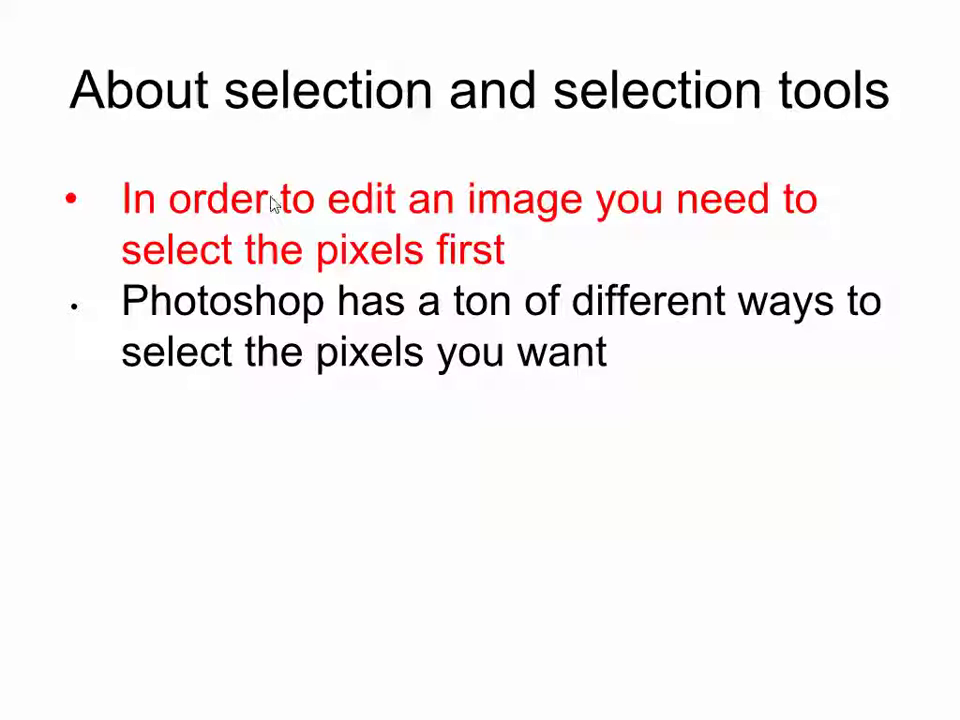
click(431, 305)
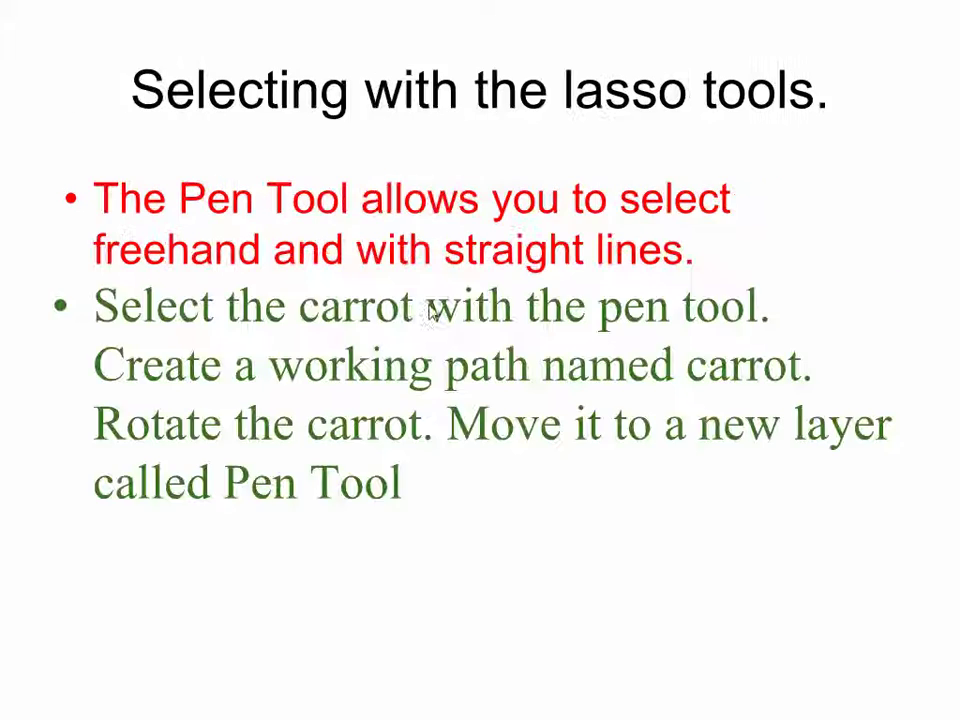
click(428, 410)
click(428, 414)
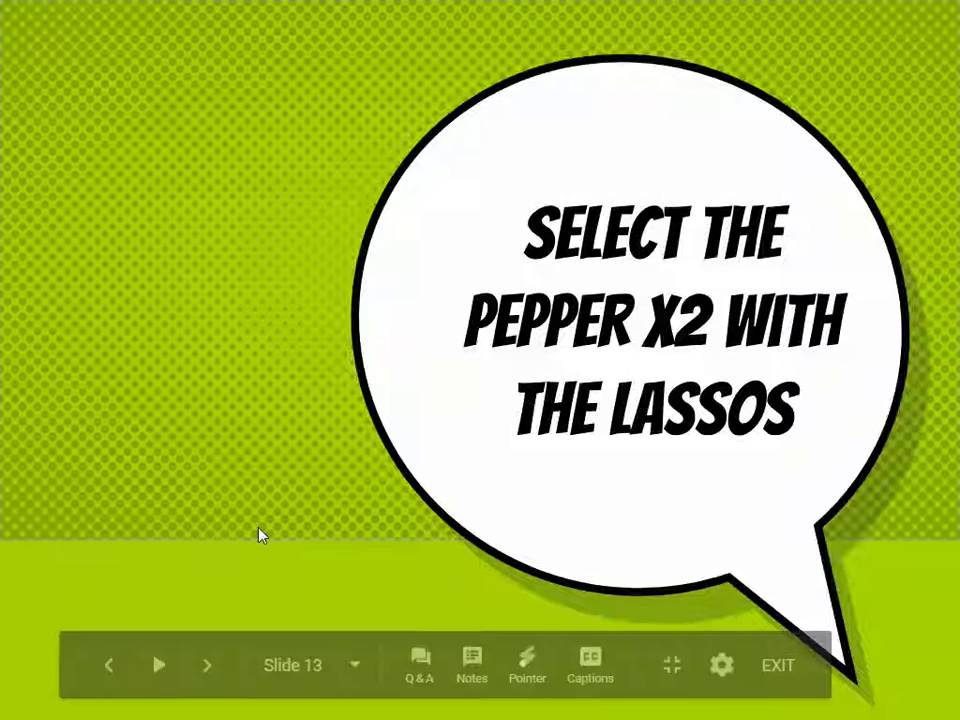
Step: Advance the lesson slides to the lasso tool instructions and return to the Lesson4.psd document in Photoshop
click(288, 522)
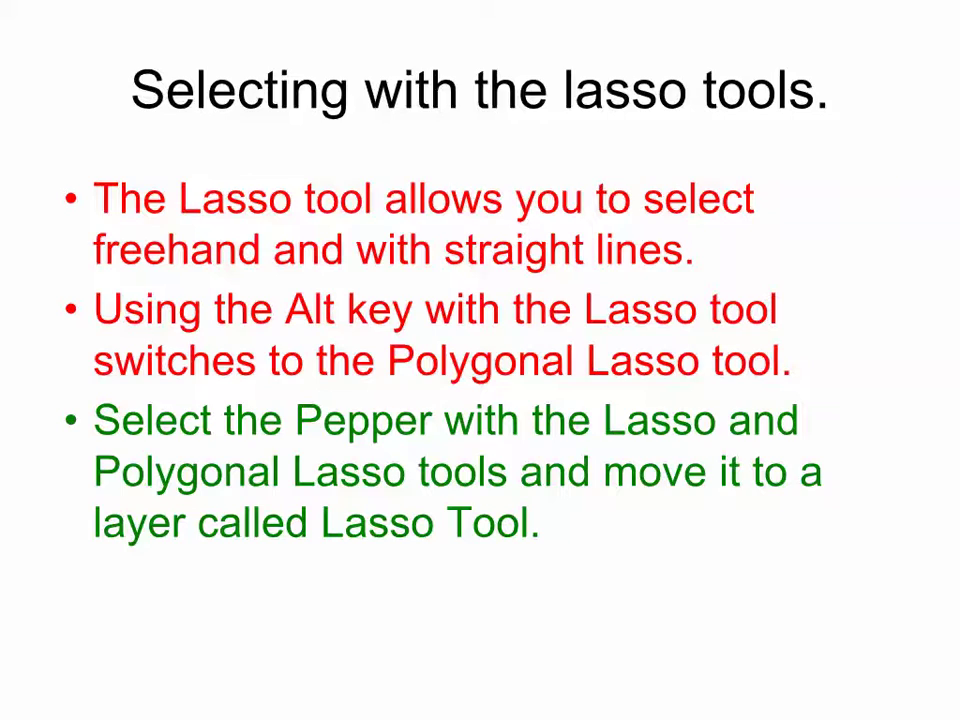
drag(959, 70, 959, 410)
drag(959, 134, 328, 131)
click(781, 113)
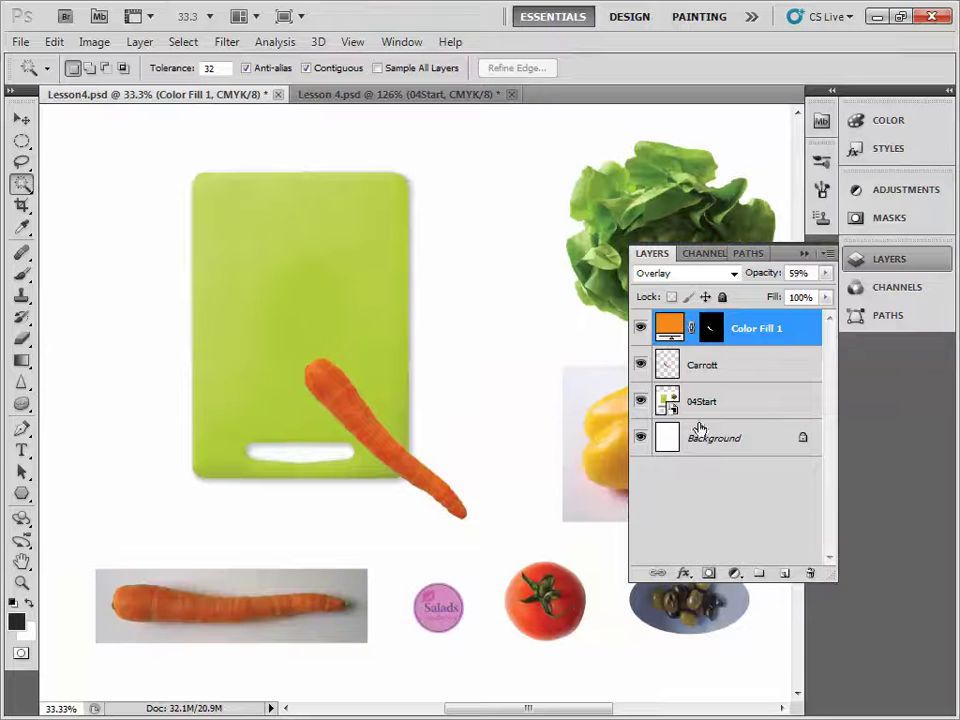
Step: Enlarge the yellow pepper photo to 100% with the Layers panel collapsed and activate the freehand Lasso tool
click(806, 253)
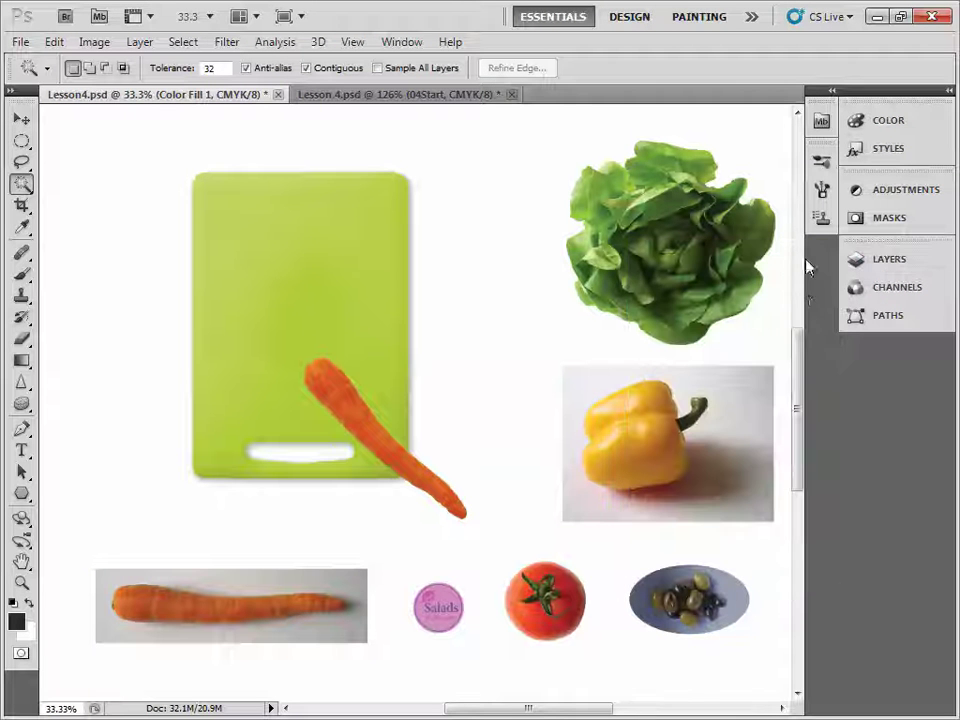
click(21, 582)
click(675, 452)
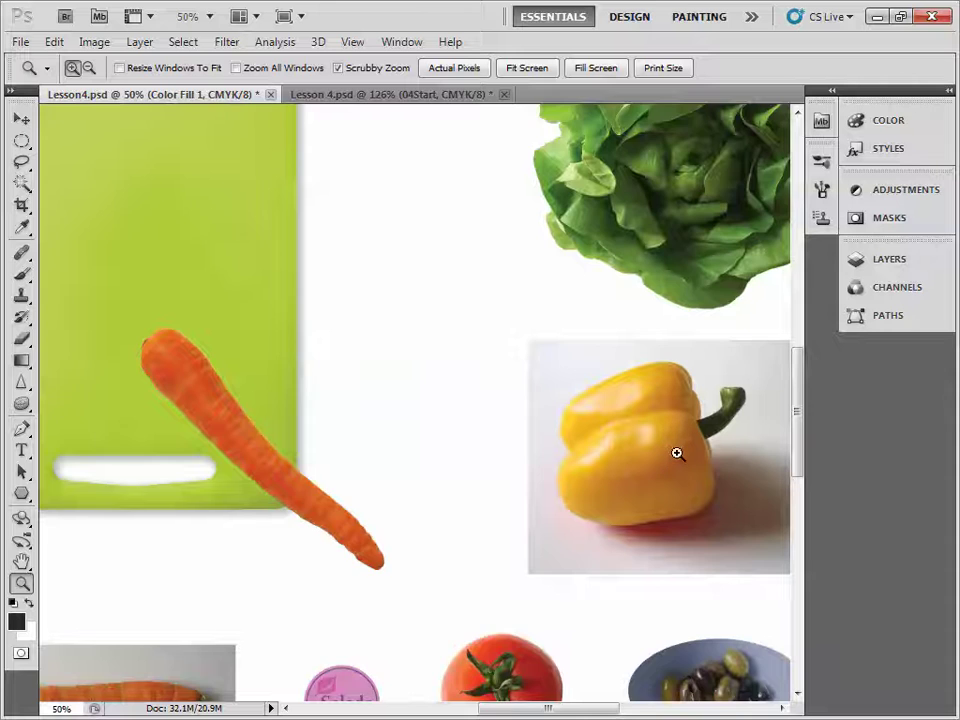
click(684, 461)
click(684, 461)
drag(585, 708, 608, 708)
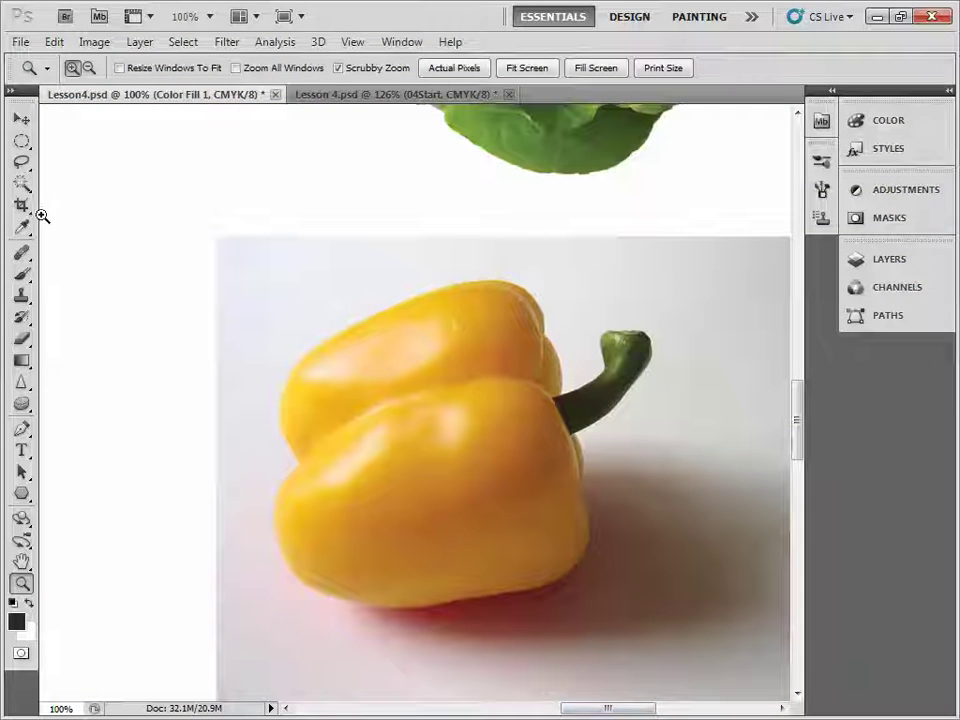
click(21, 160)
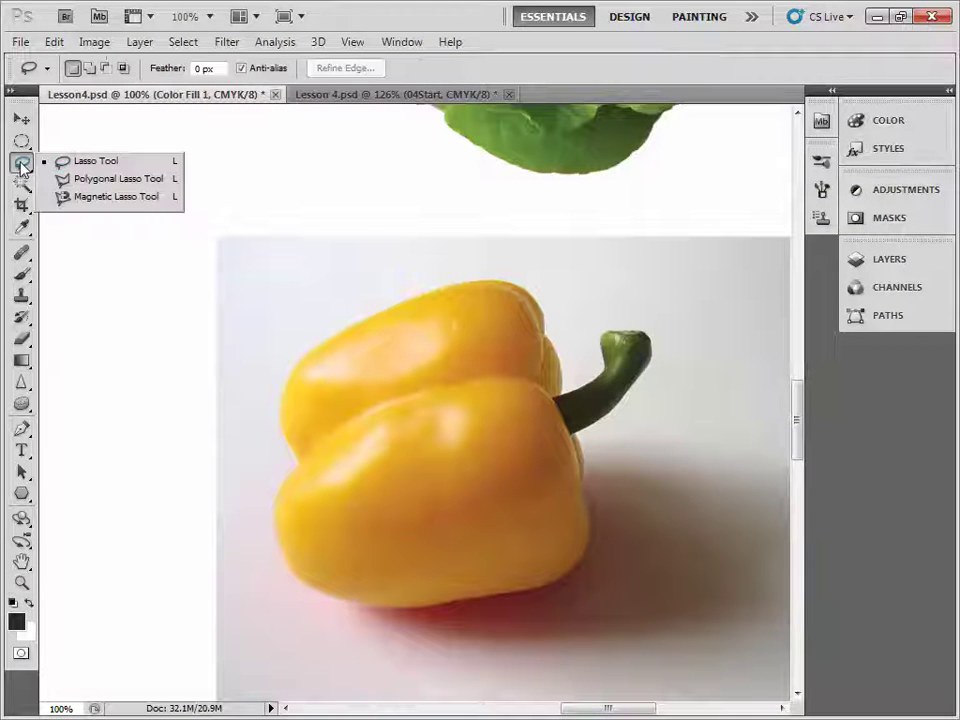
click(100, 161)
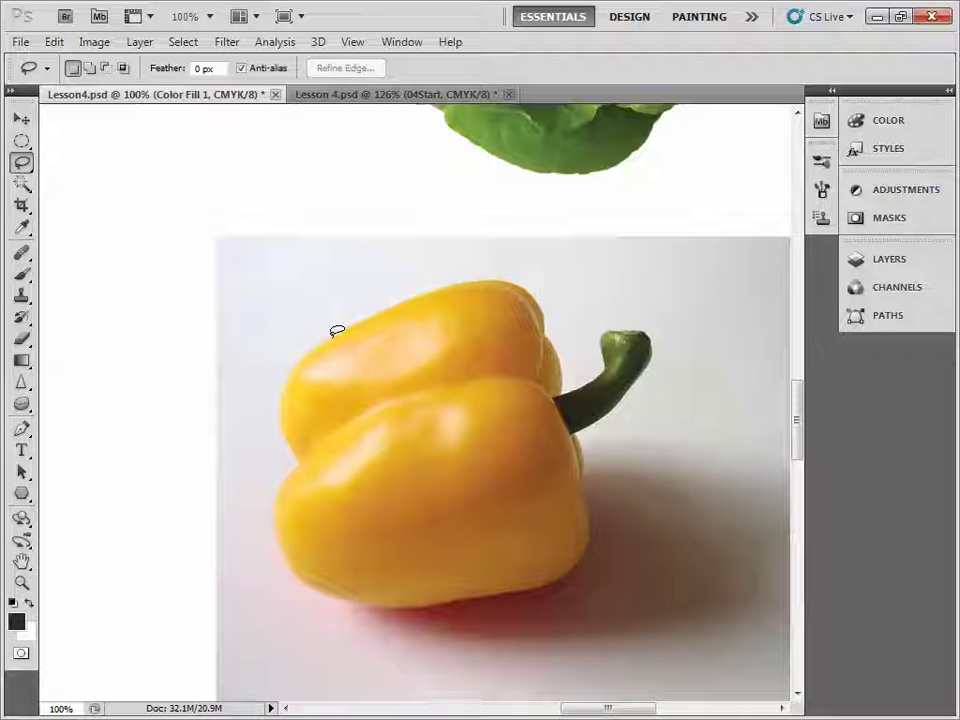
drag(347, 329, 431, 288)
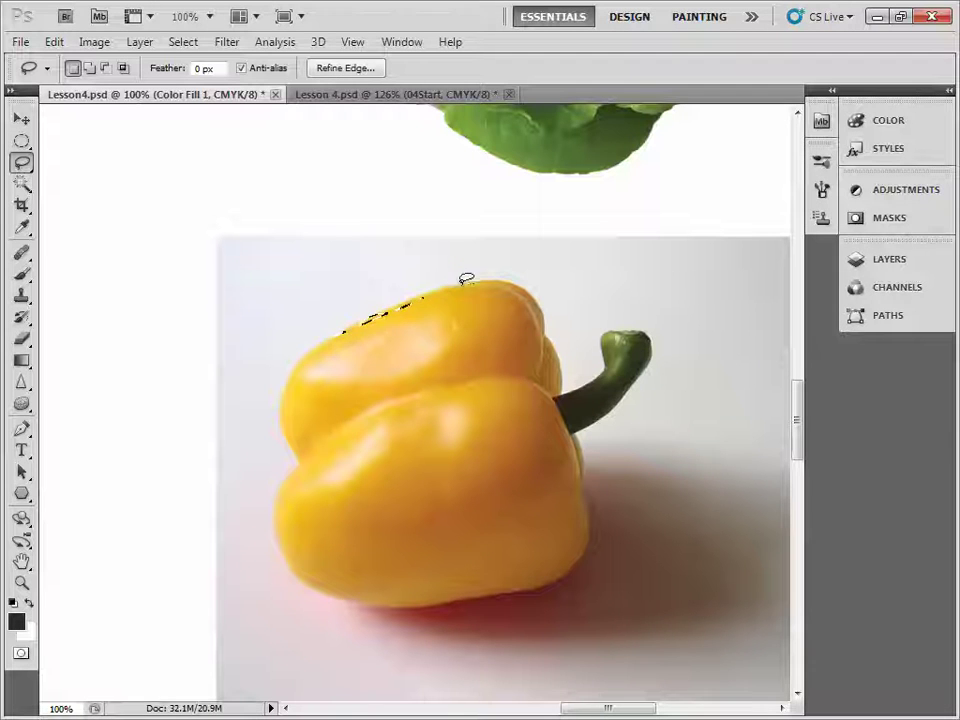
key(alt)
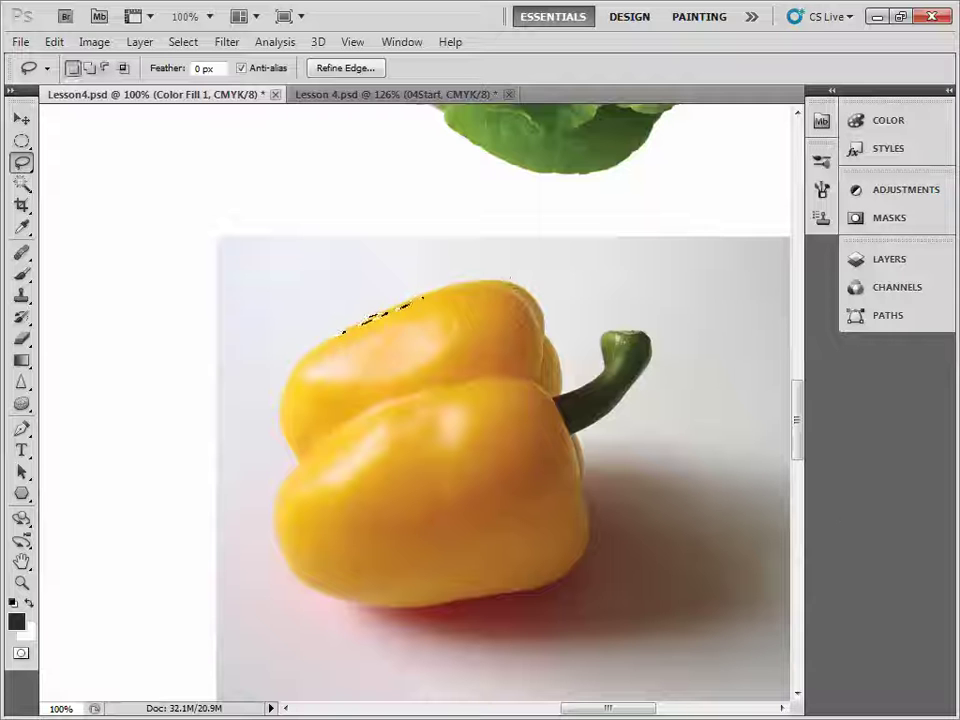
click(574, 619)
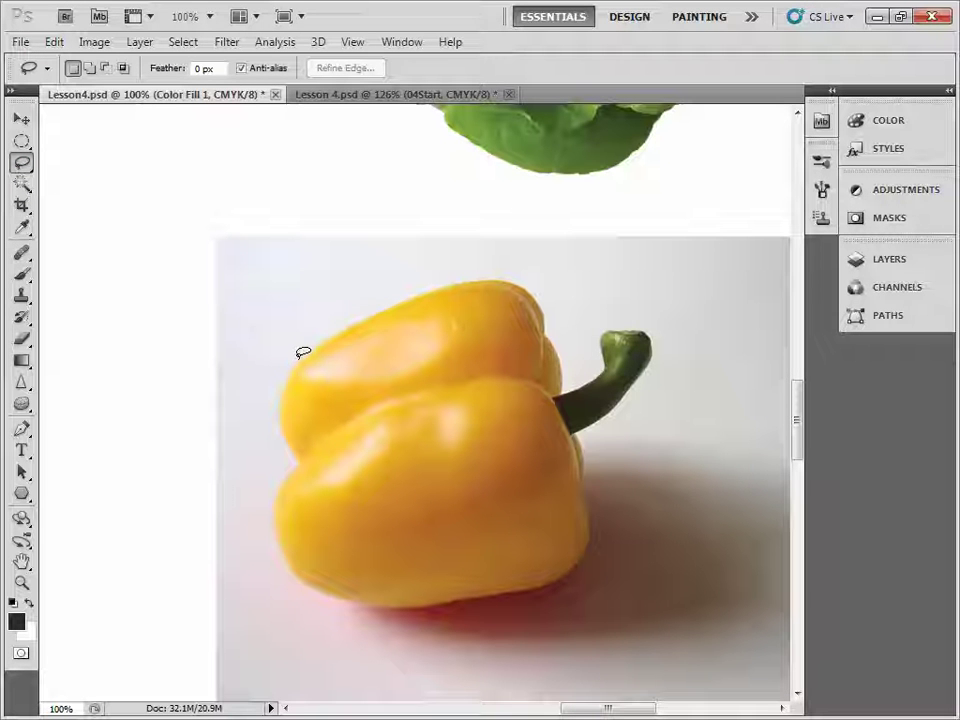
Step: Select the yellow pepper and its stem by tracing their outline with the Lasso and its temporary Polygonal Lasso mode
drag(309, 347, 466, 280)
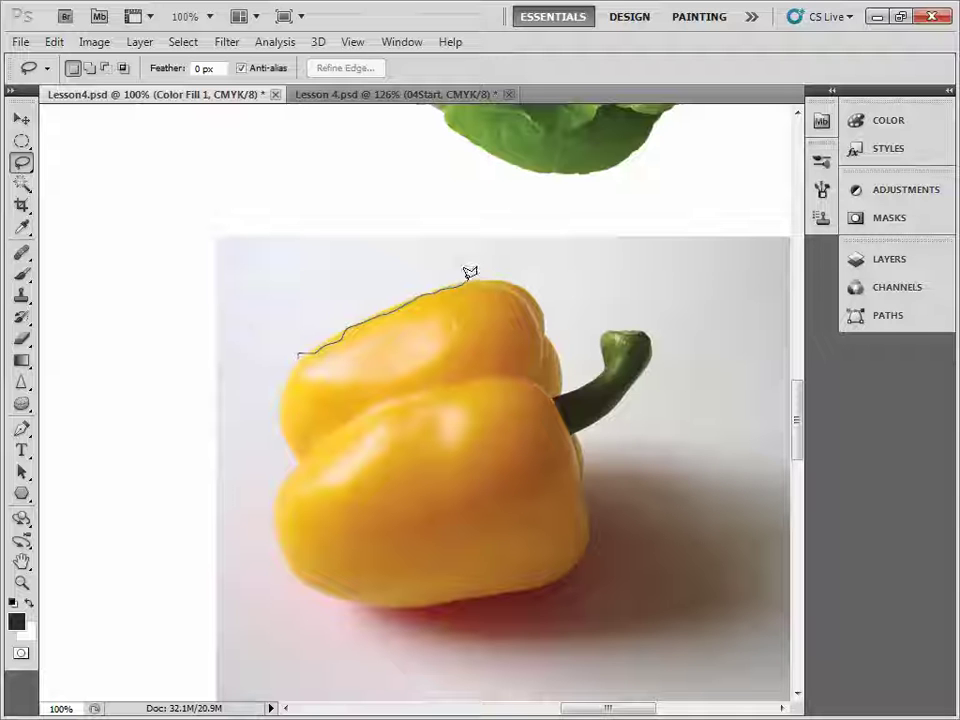
mouse_move(466, 281)
mouse_down()
mouse_move(493, 279)
mouse_move(519, 258)
mouse_move(516, 284)
mouse_move(538, 300)
mouse_up()
mouse_move(546, 318)
mouse_down()
mouse_move(565, 392)
mouse_move(596, 374)
mouse_move(619, 322)
mouse_move(641, 329)
mouse_move(651, 351)
mouse_move(621, 415)
mouse_up()
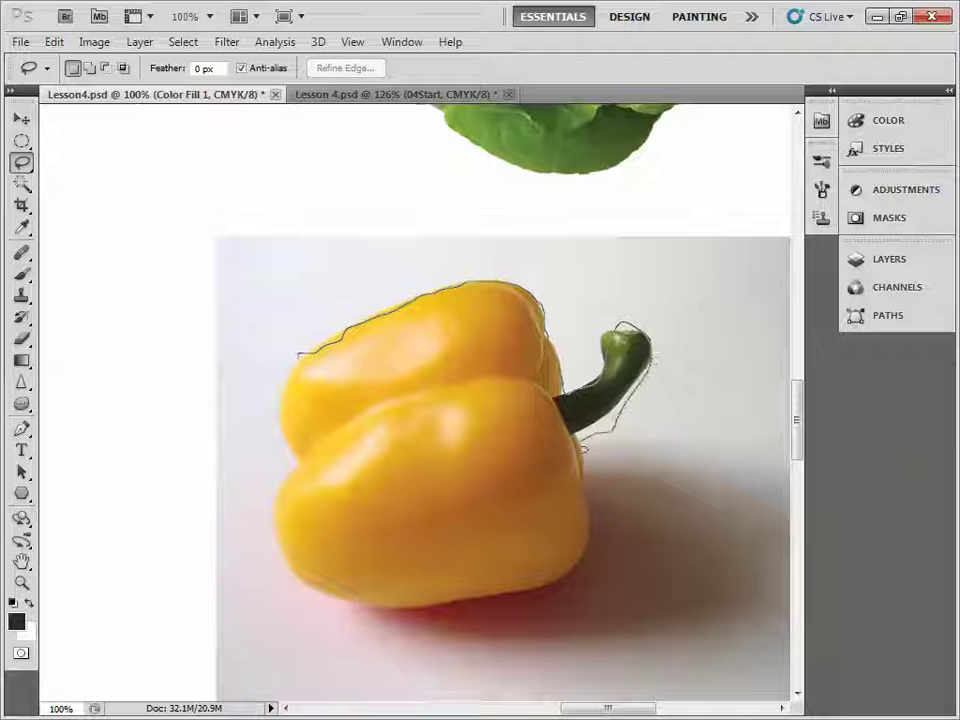
drag(574, 568, 543, 590)
mouse_move(309, 583)
mouse_down()
mouse_move(285, 563)
mouse_move(267, 498)
mouse_move(296, 454)
mouse_move(280, 408)
mouse_move(310, 356)
mouse_up()
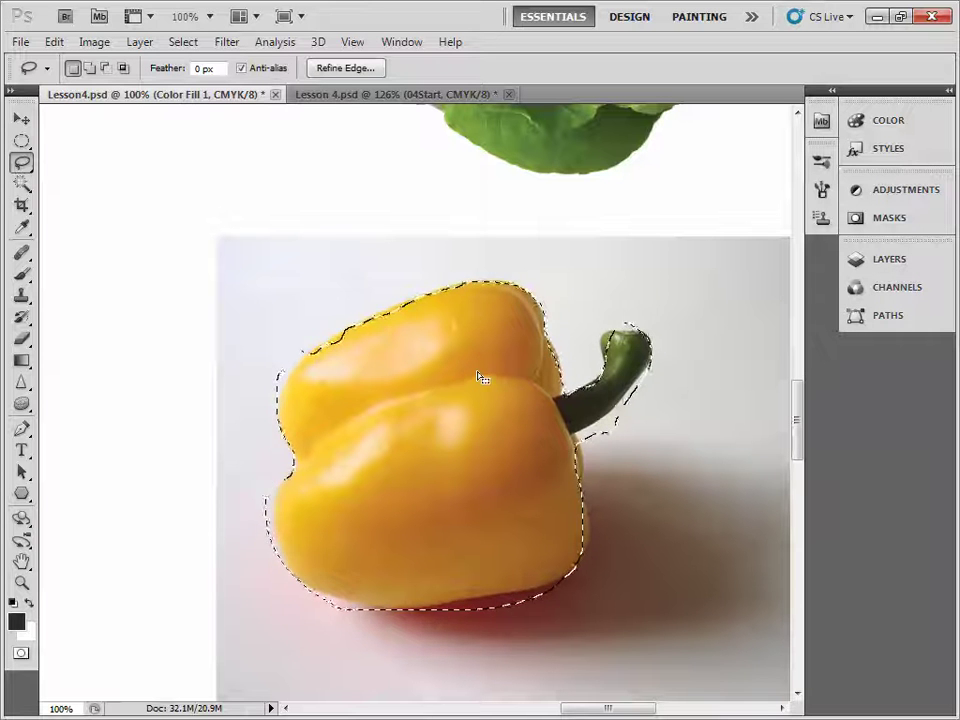
Step: Copy the selected pepper from the 04Start layer to a new layer
click(152, 44)
mouse_move(152, 64)
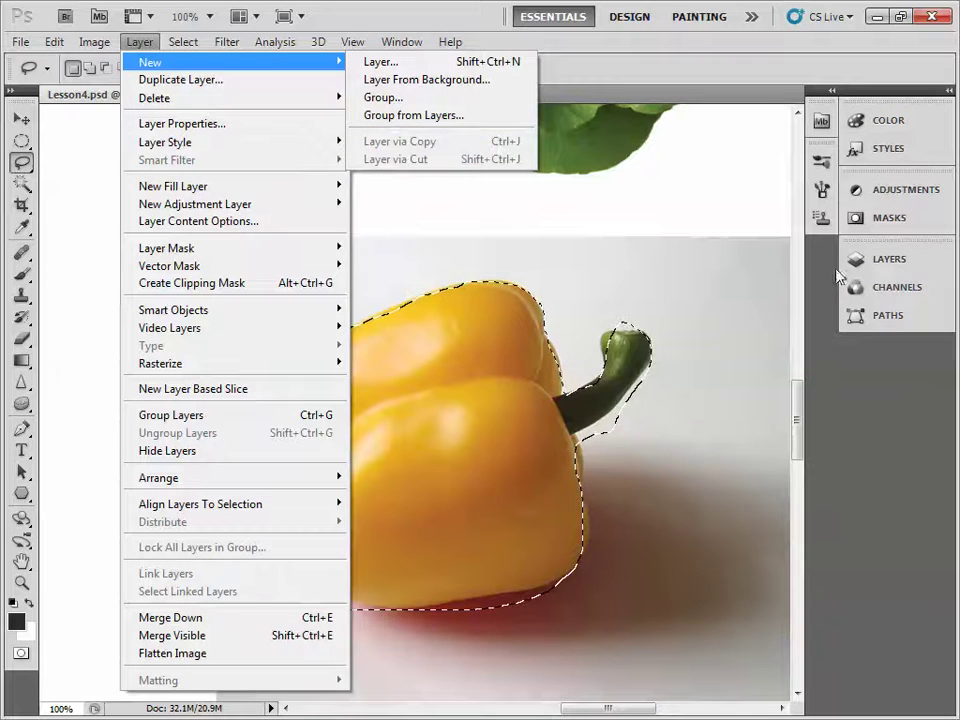
click(887, 260)
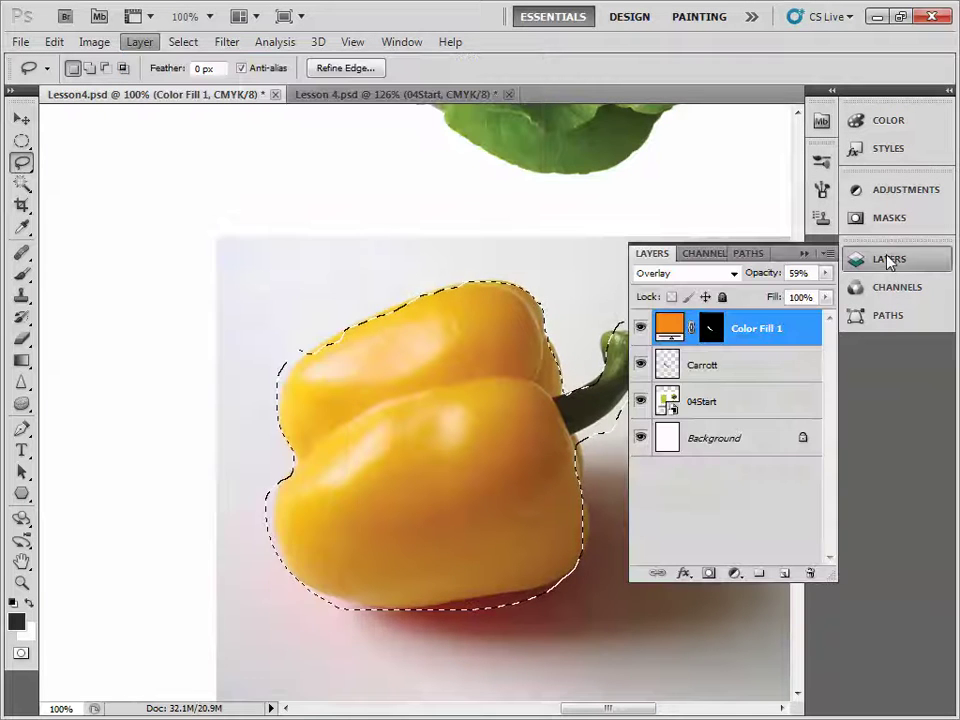
click(714, 406)
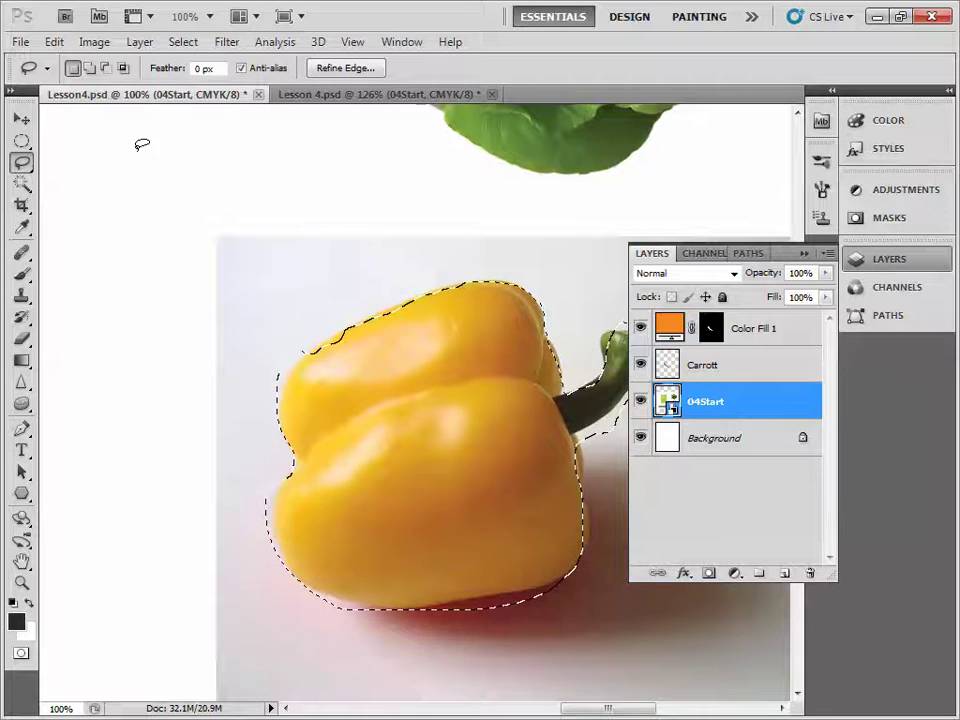
click(139, 42)
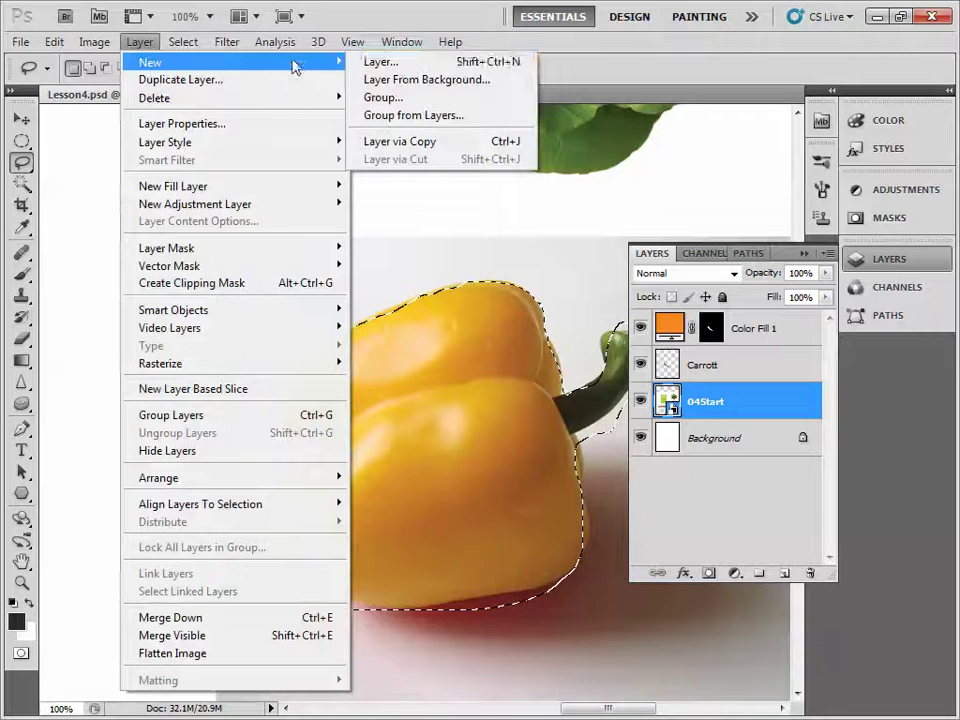
click(446, 139)
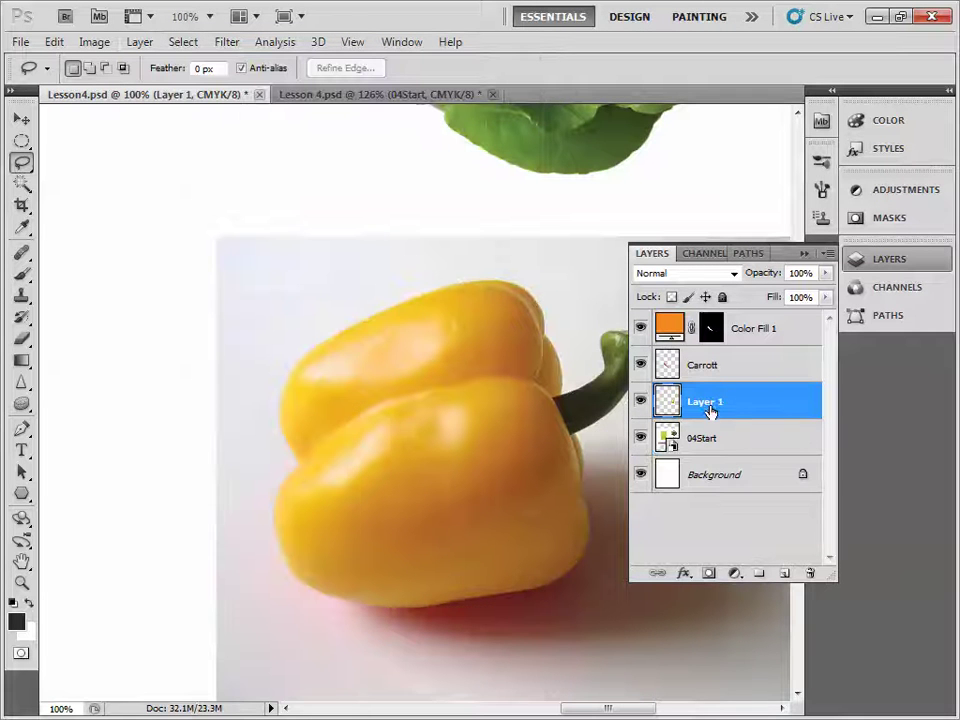
Step: Rename the copied pepper layer as Lasso
key(space)
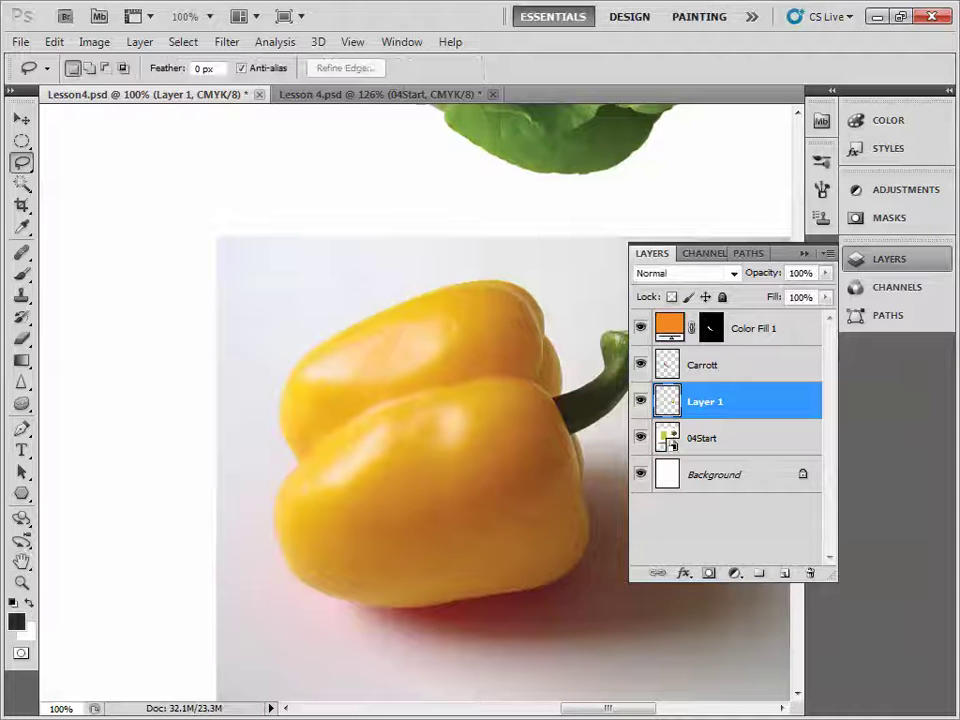
double_click(706, 402)
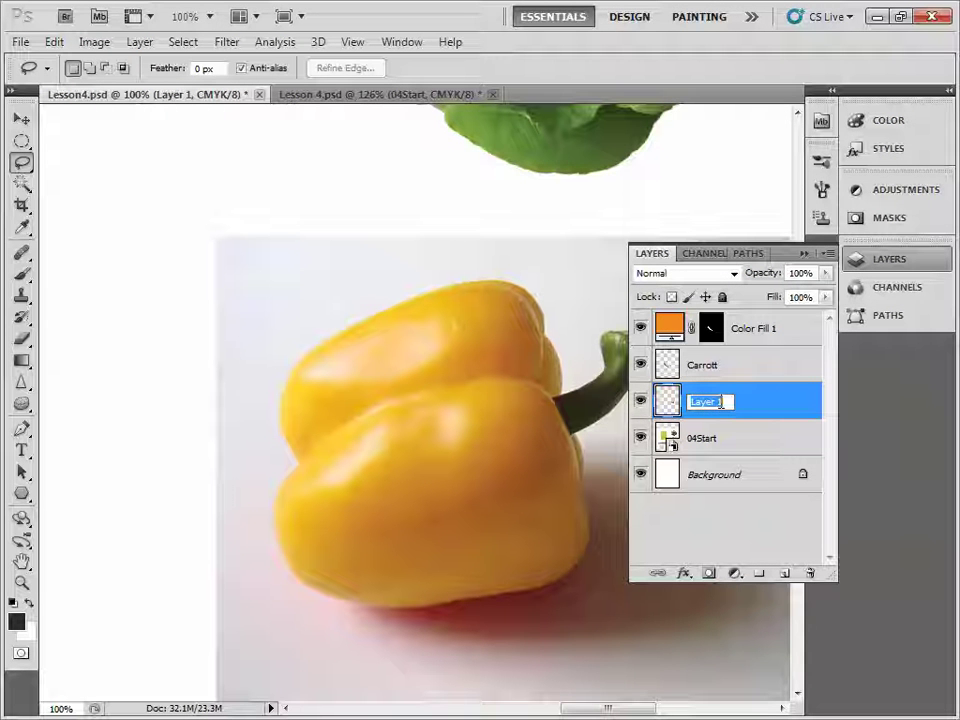
text(P)
key(Return)
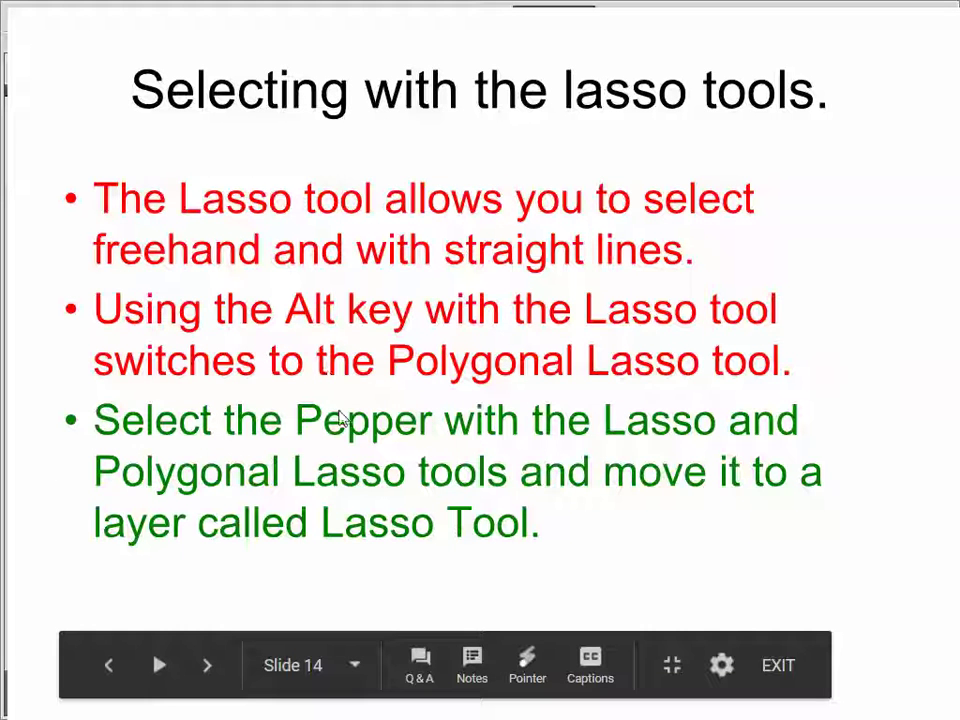
Step: Finish selecting the pepper with the Magnetic Lasso and copy it from the 04Start layer to a new layer
click(634, 569)
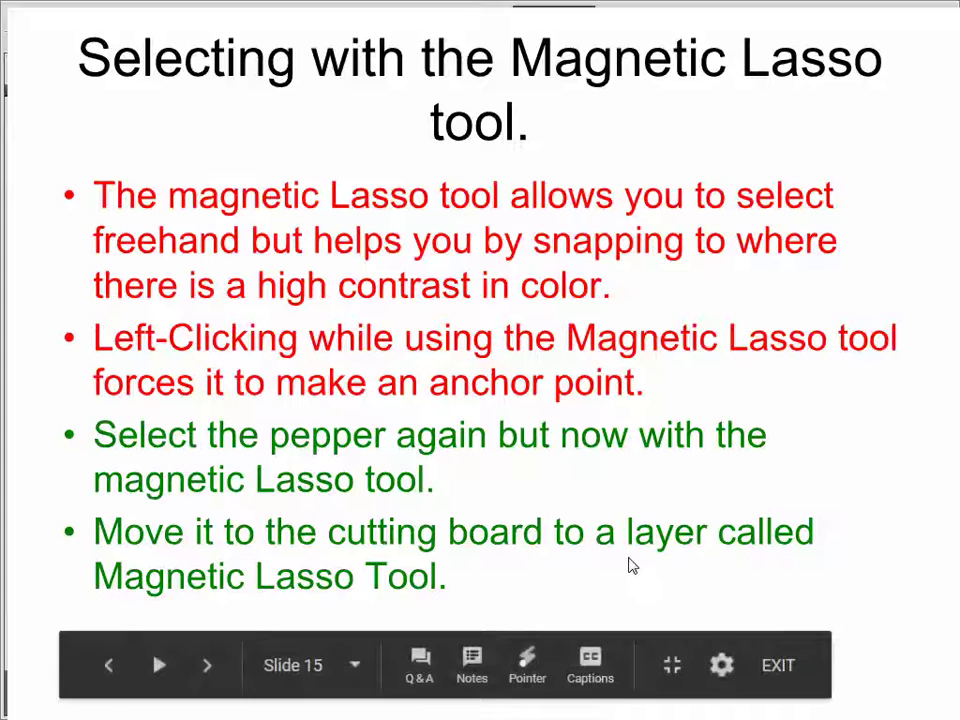
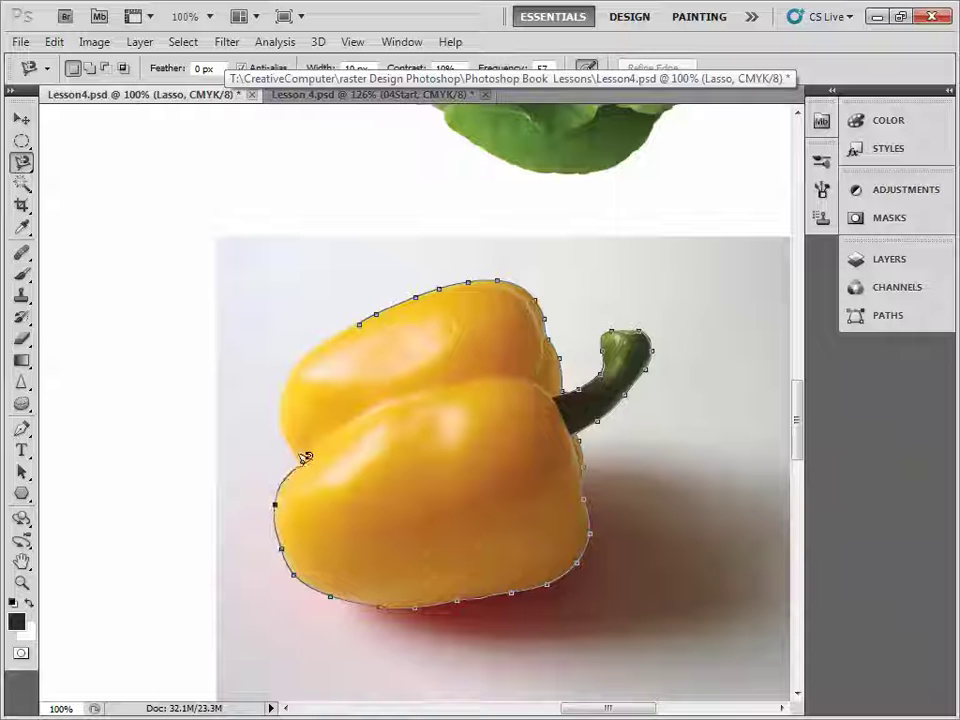
click(363, 322)
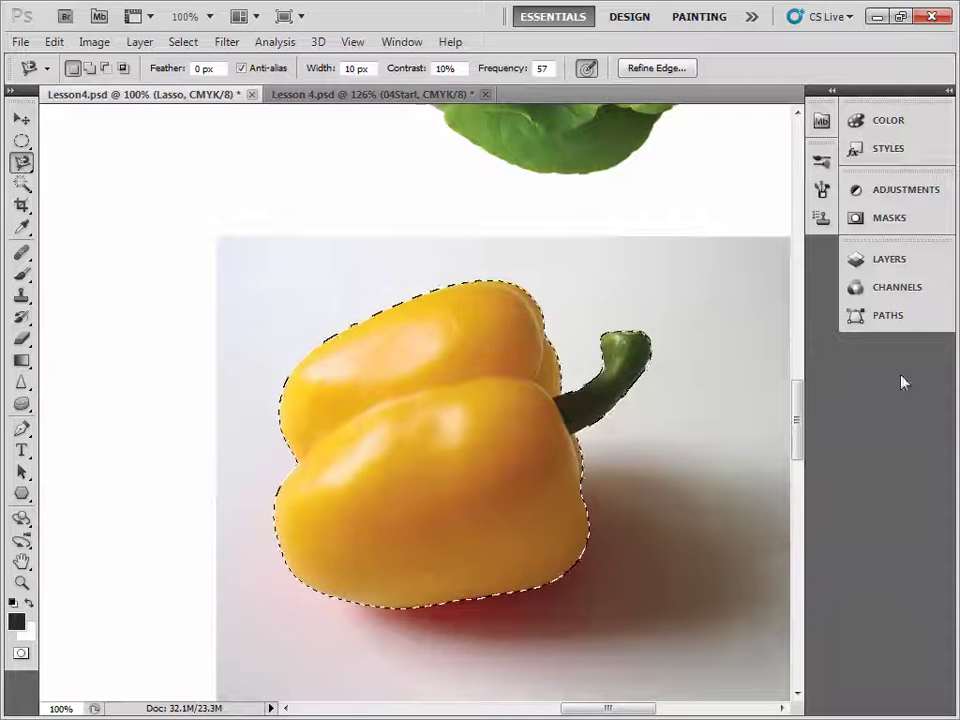
click(893, 259)
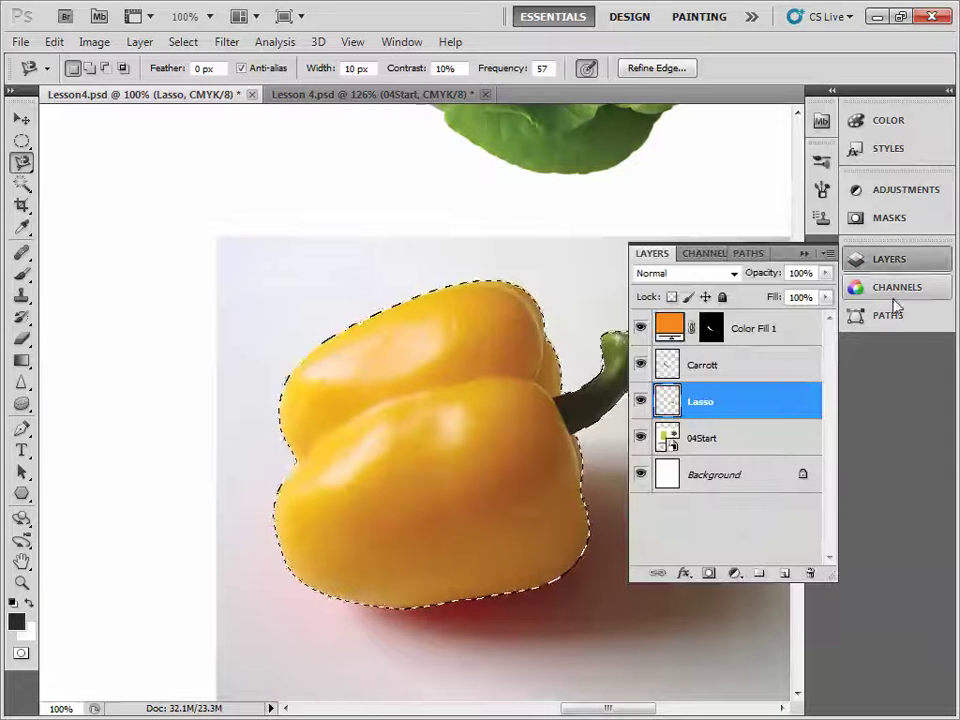
click(722, 441)
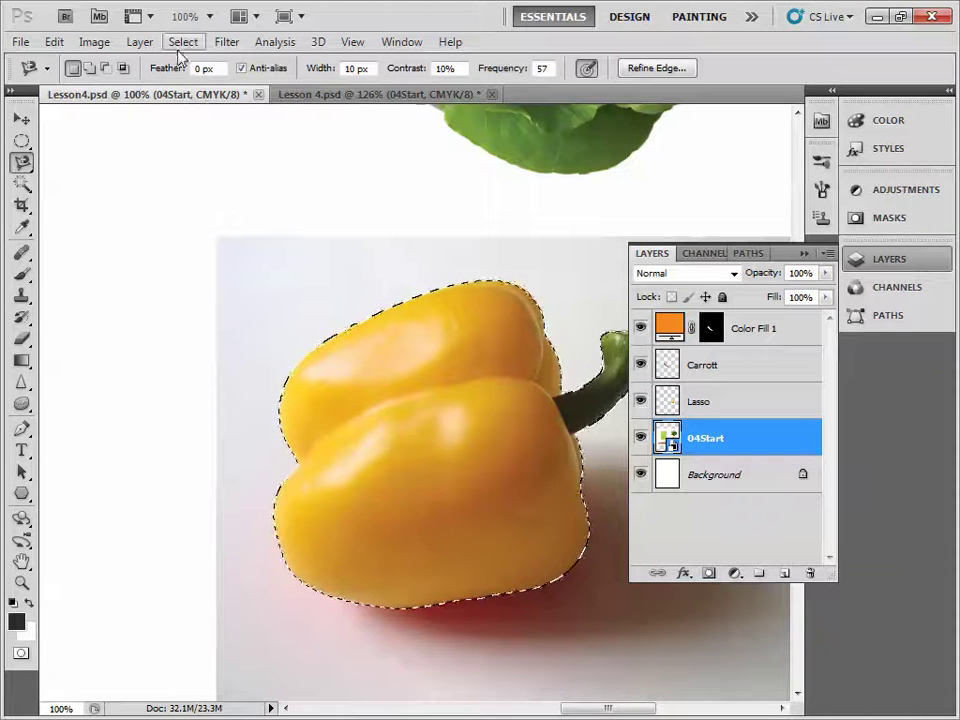
click(139, 42)
mouse_move(150, 62)
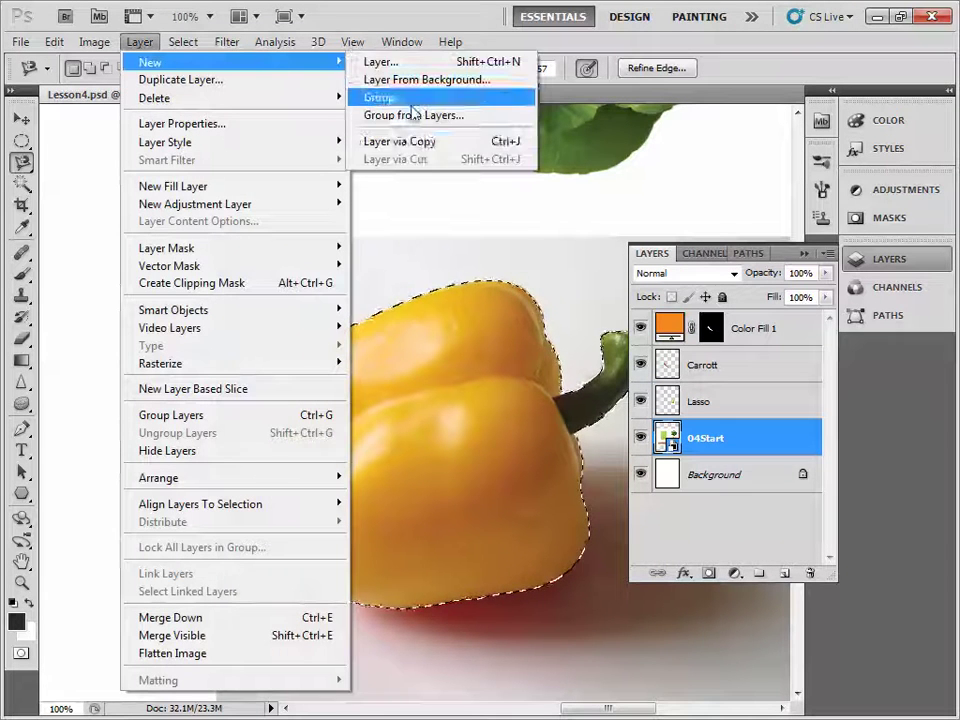
click(428, 142)
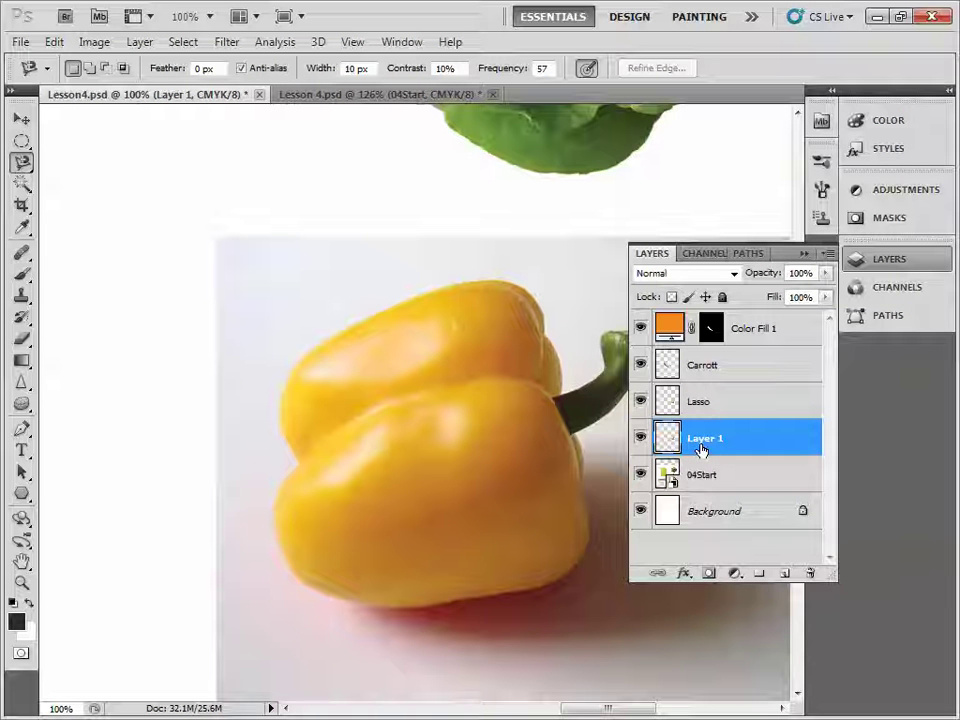
Step: Rename the second pepper copy's layer as Magnetic Lasso and advance the lesson slides to the tomato section
key(space)
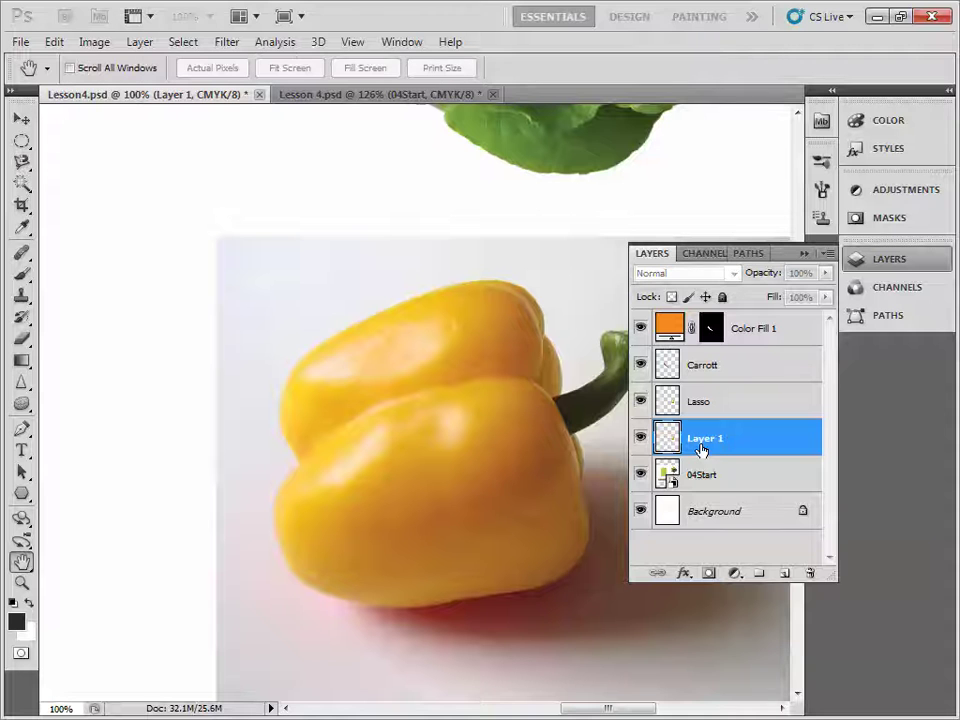
key(l)
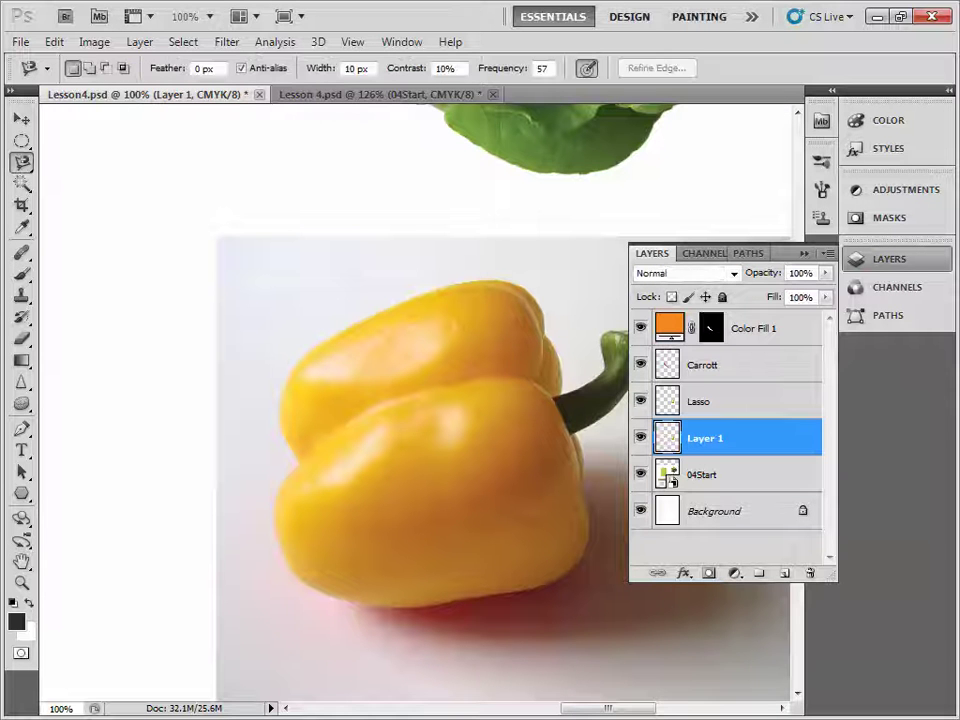
double_click(700, 440)
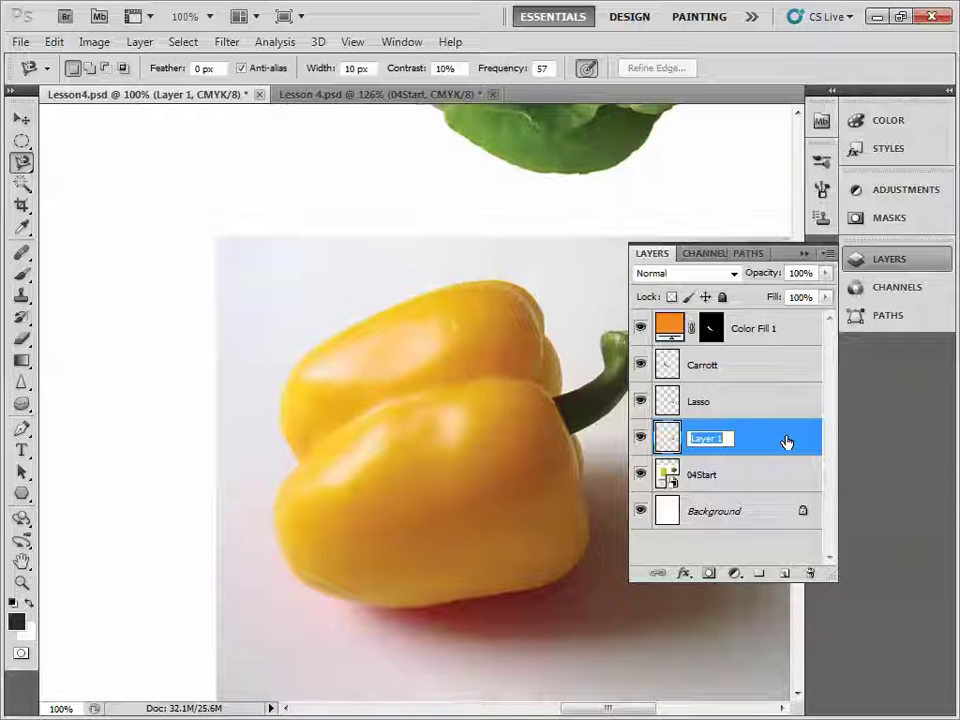
text(Magnetic)
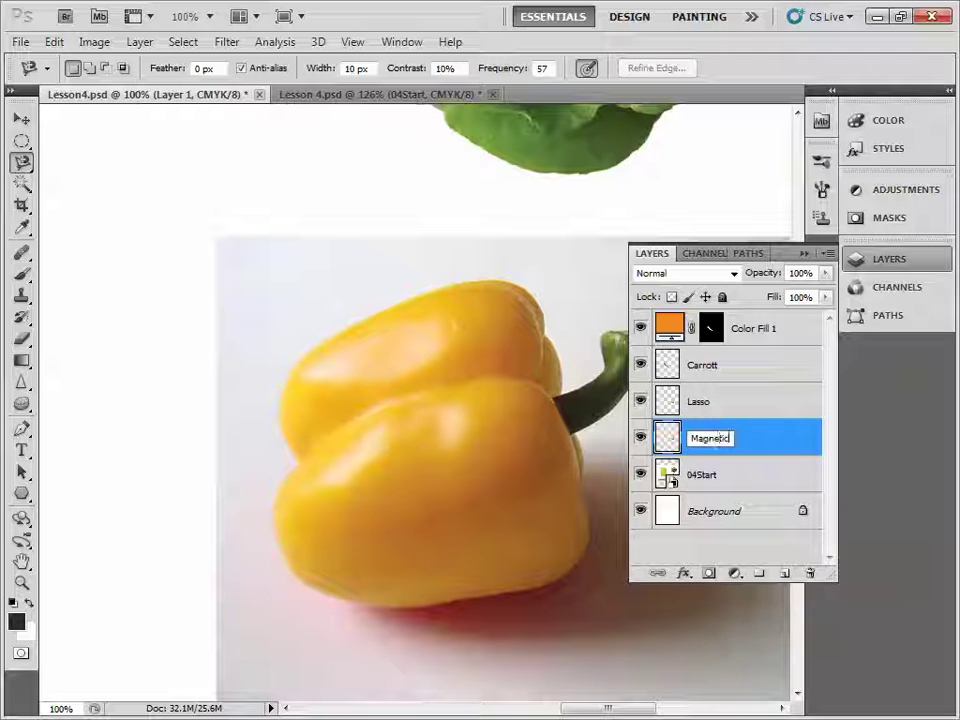
text(e)
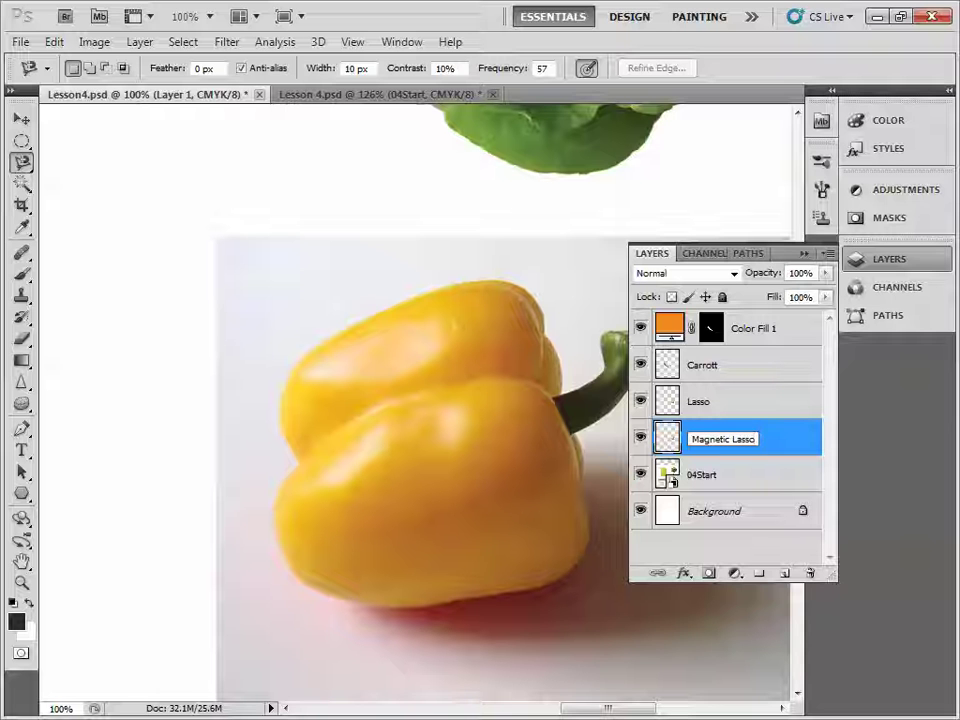
text(Lasso)
key(Return)
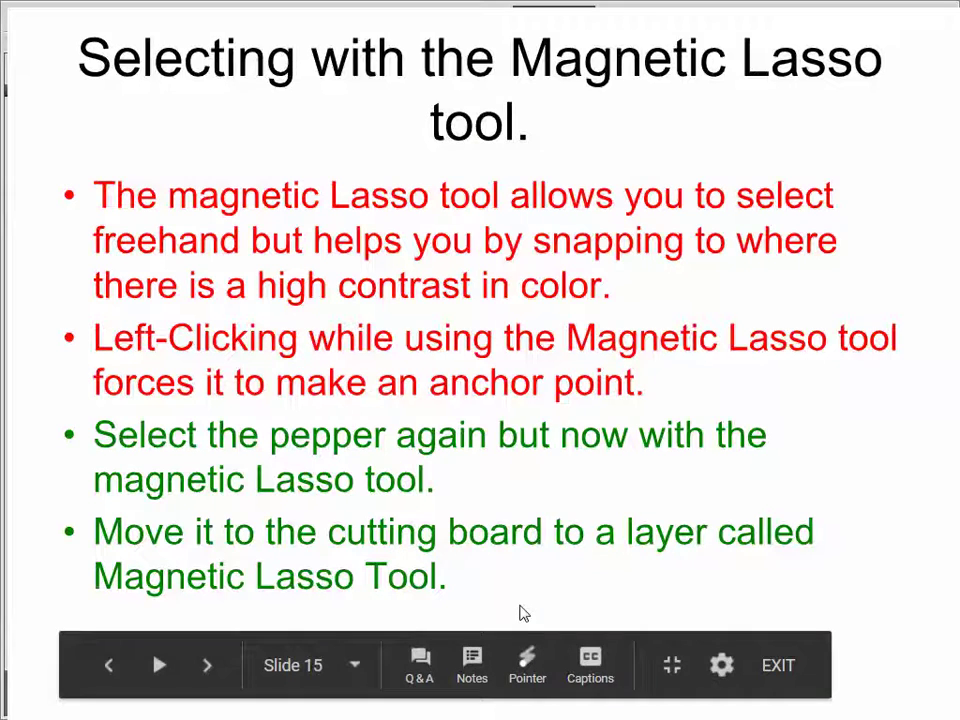
click(520, 612)
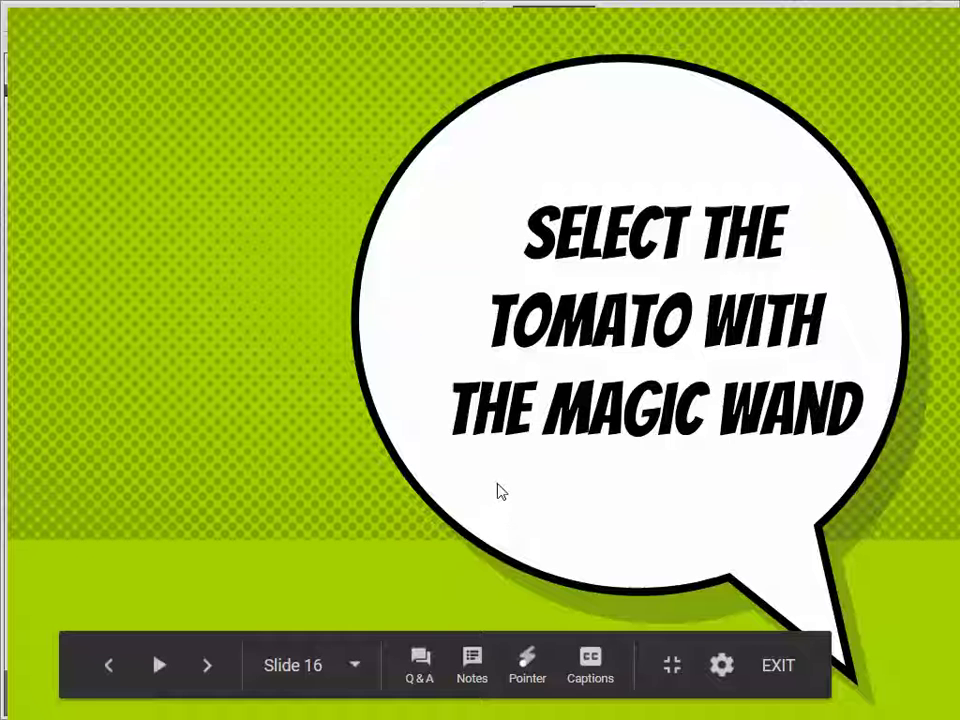
Step: Select the pepper on the Magnetic Lasso layer by inverting a Magic Wand selection of its surroundings, and move it onto the cutting board's upper right
click(354, 542)
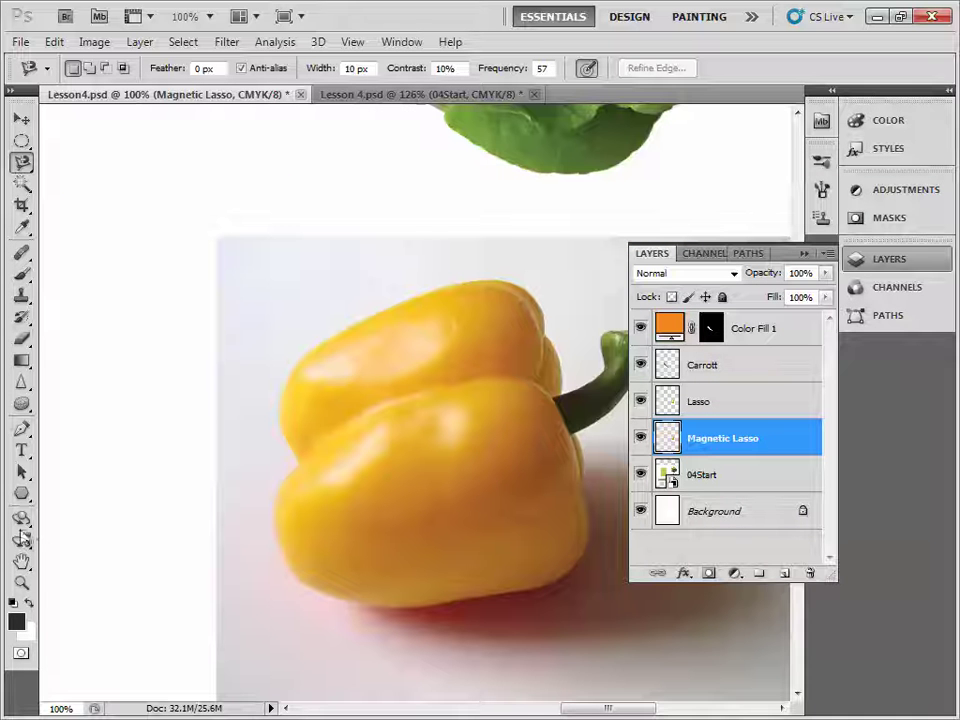
double_click(22, 561)
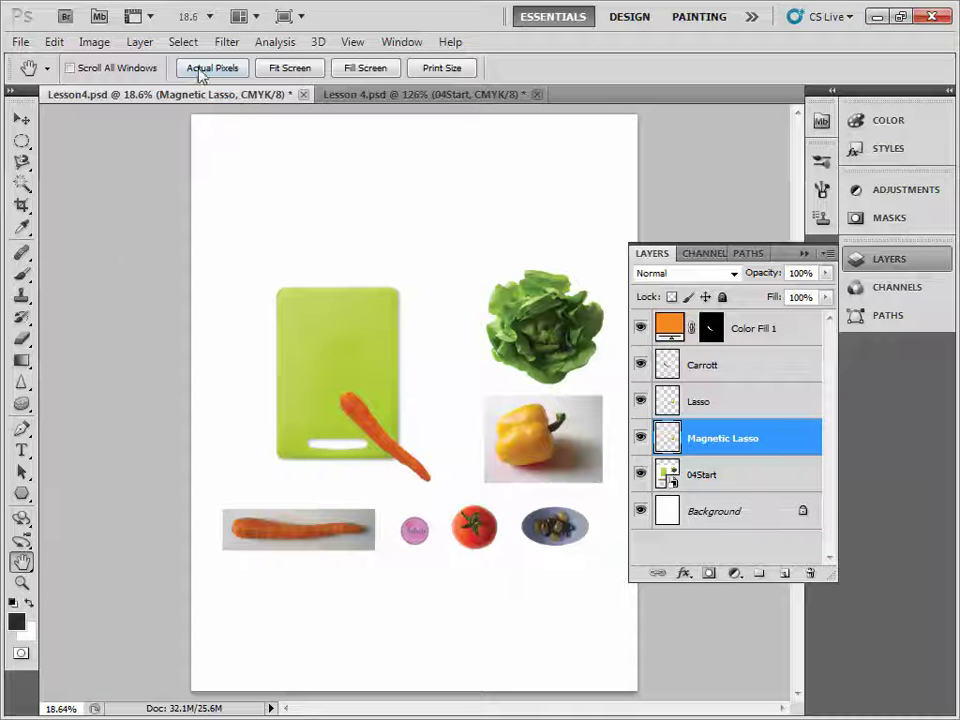
click(21, 186)
click(421, 244)
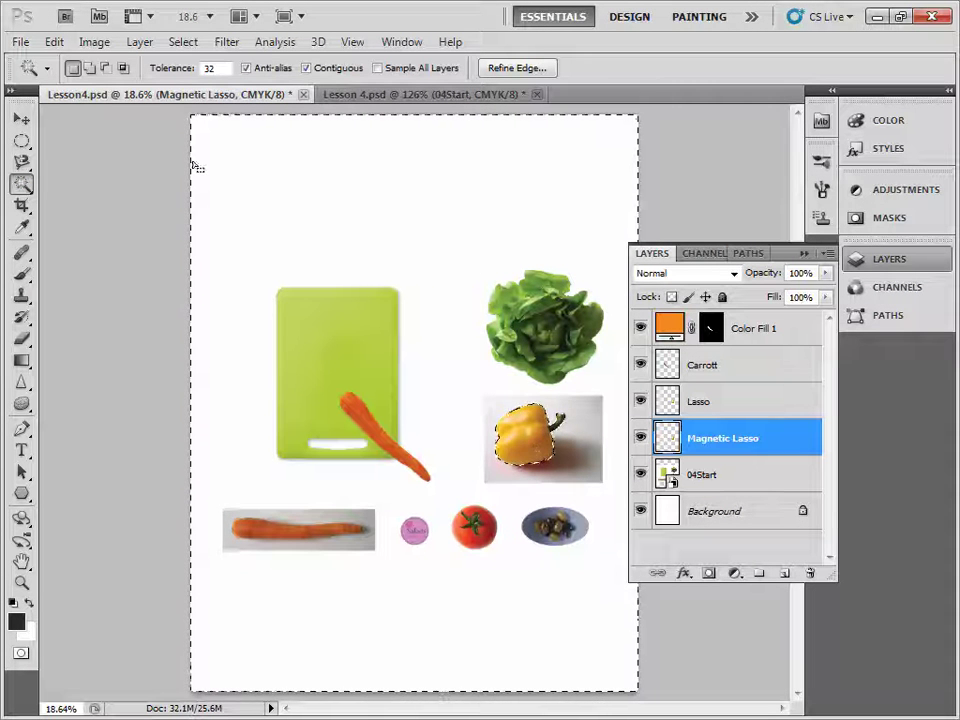
click(182, 42)
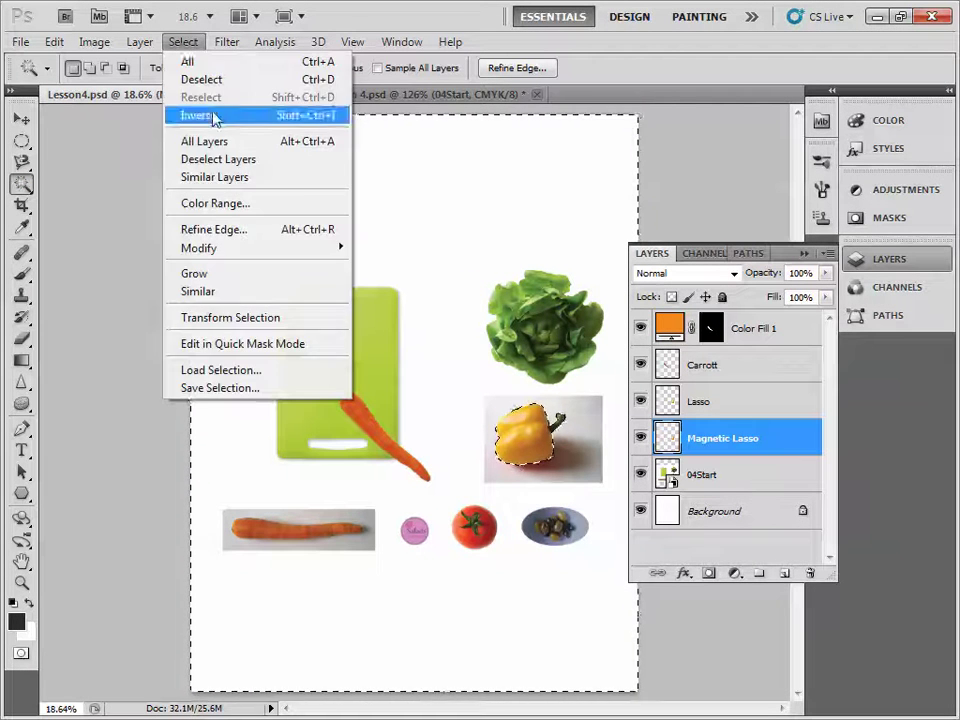
click(201, 114)
click(22, 119)
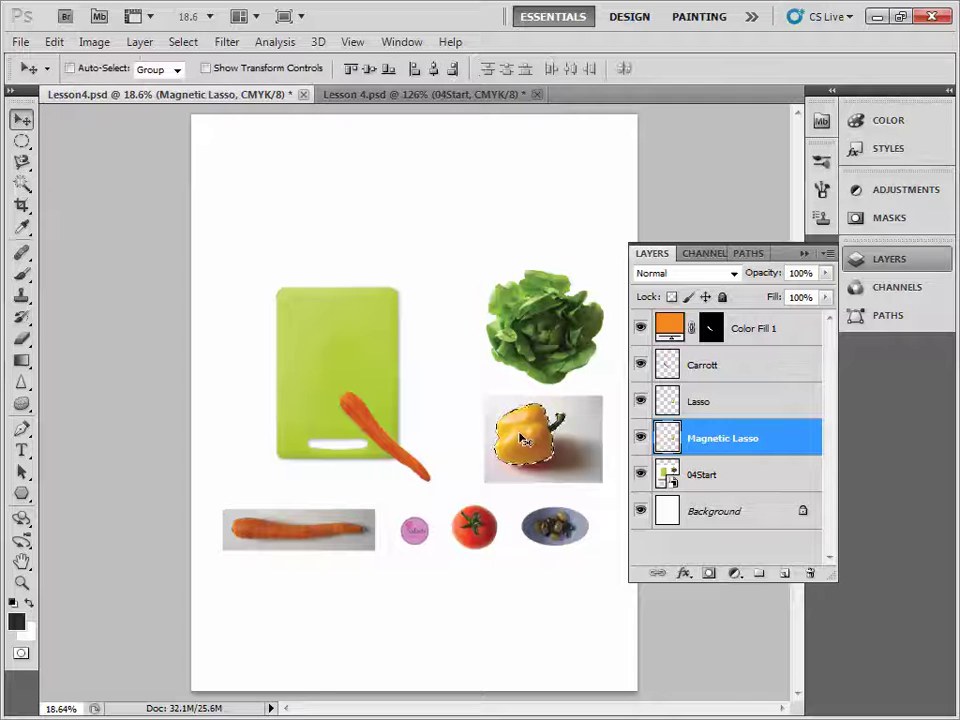
drag(523, 435, 360, 349)
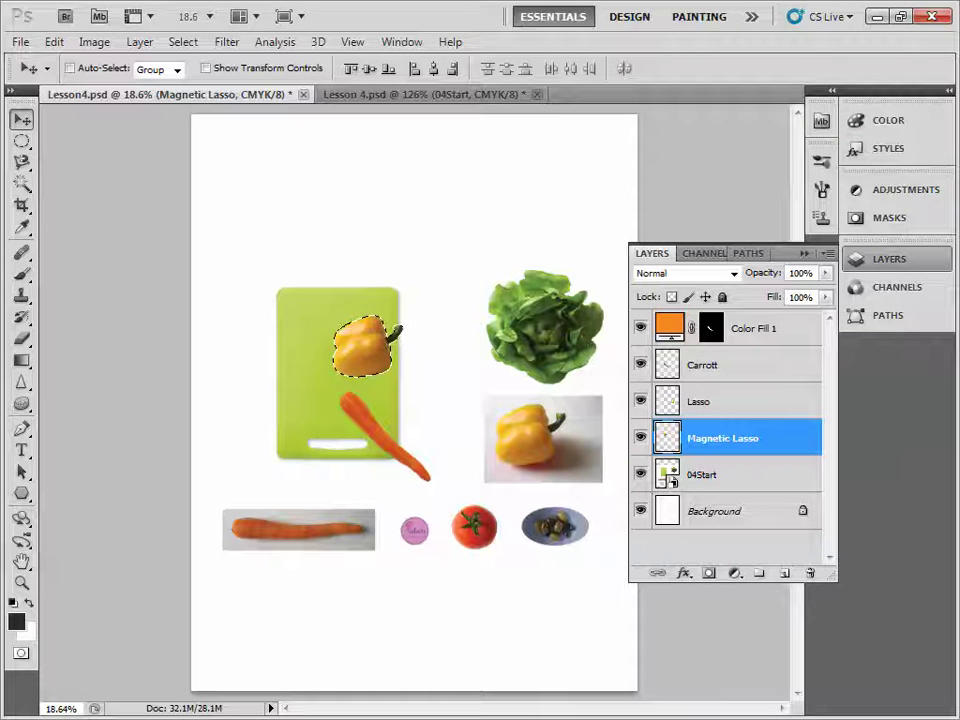
Step: On the 04Start layer, select the red area beside the tomato's stem with the Magic Wand at tolerance 32
click(21, 583)
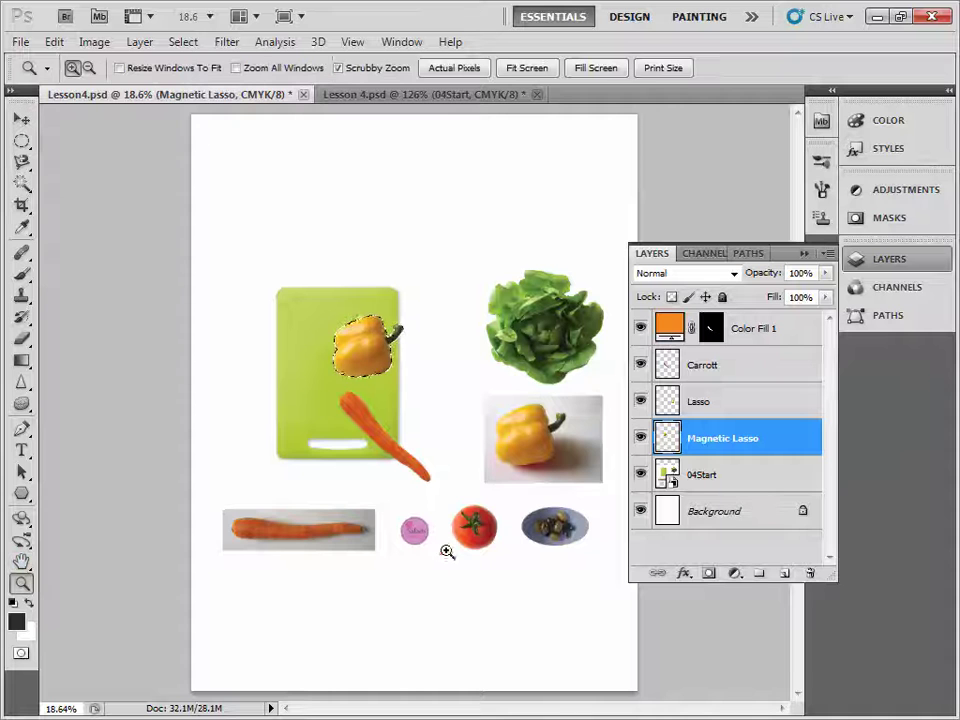
click(495, 530)
click(505, 540)
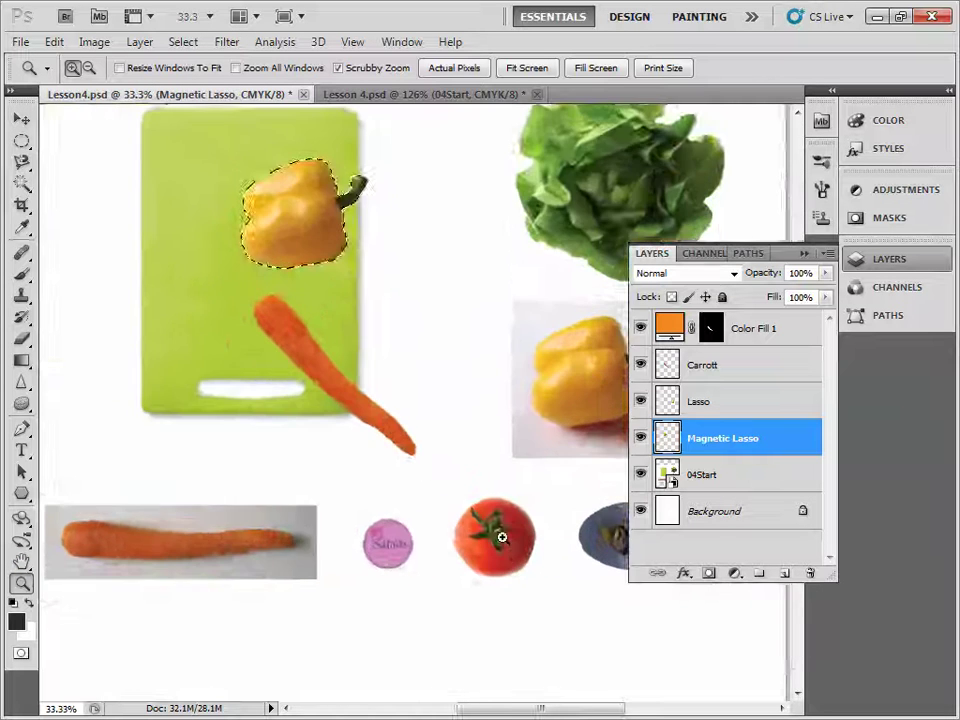
click(510, 540)
click(520, 544)
click(531, 552)
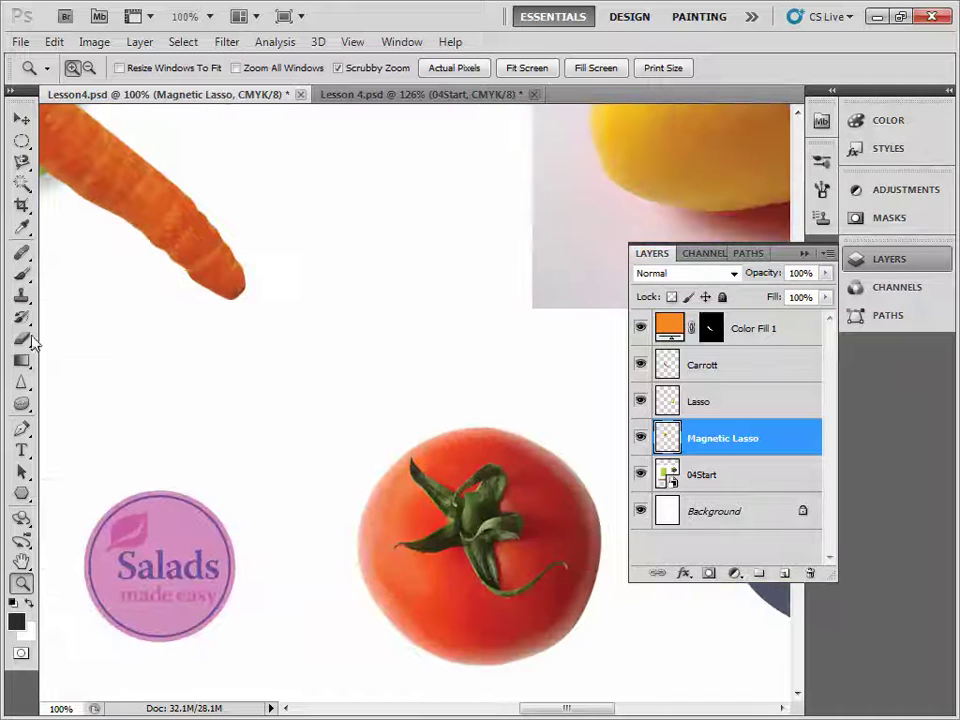
click(24, 186)
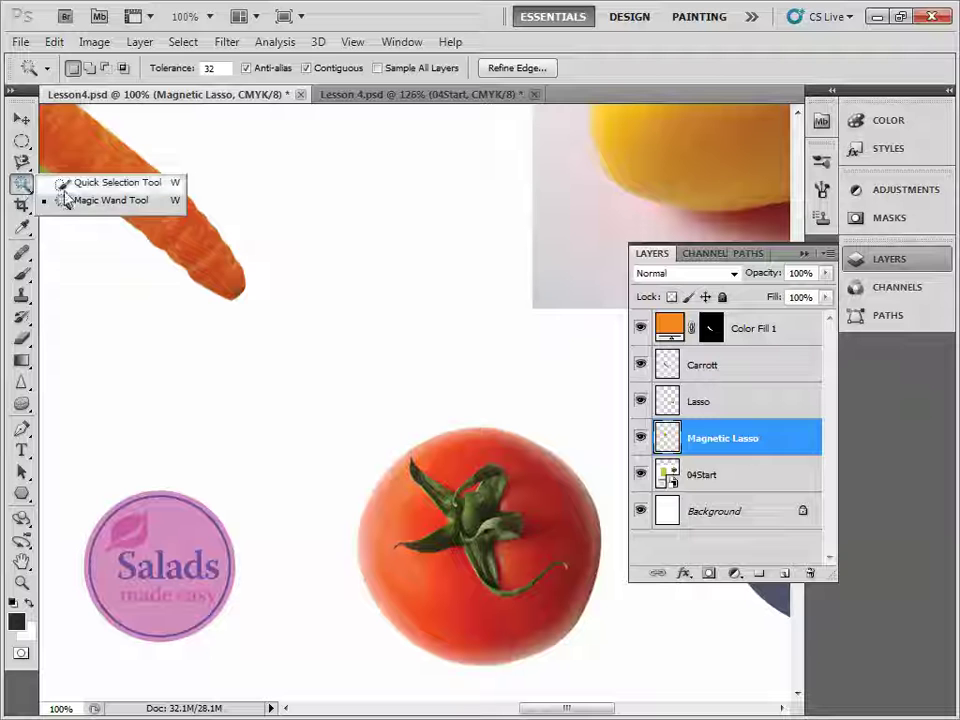
click(106, 202)
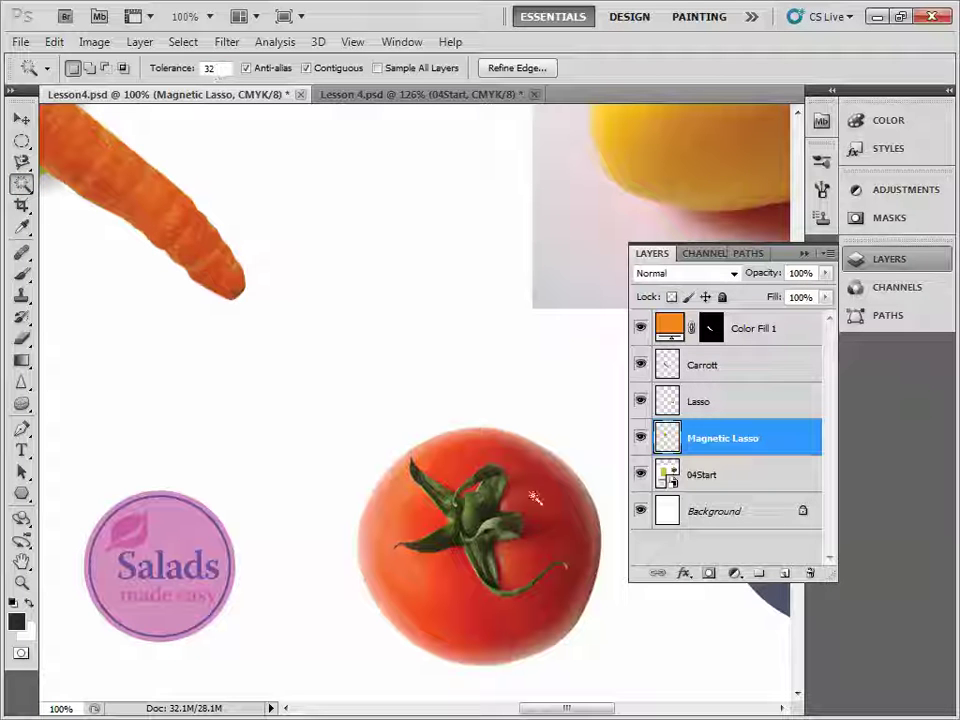
click(707, 476)
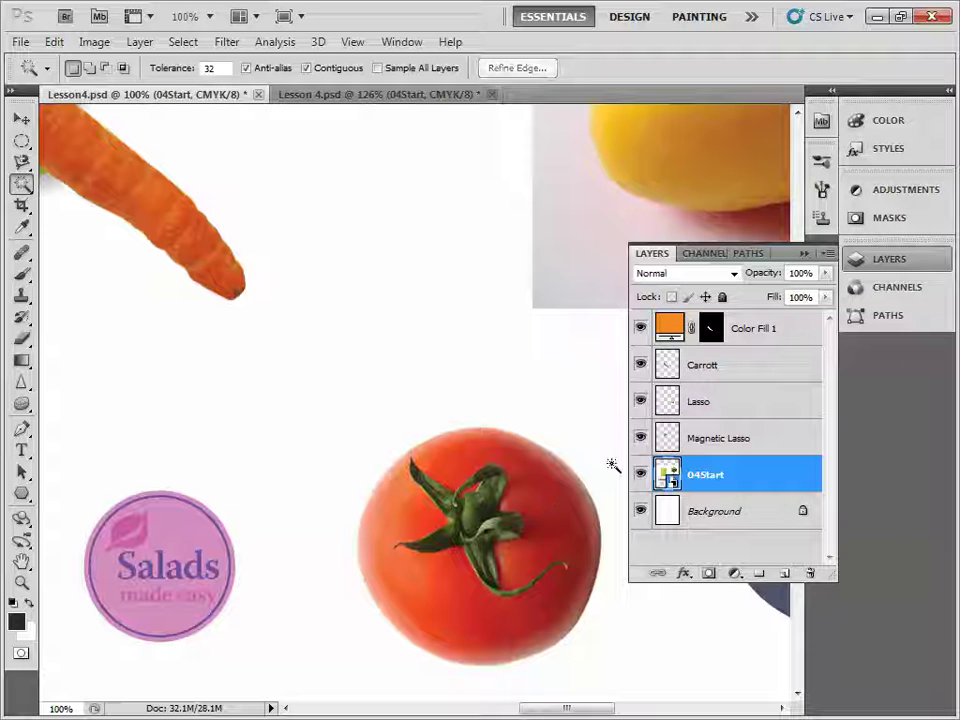
click(551, 514)
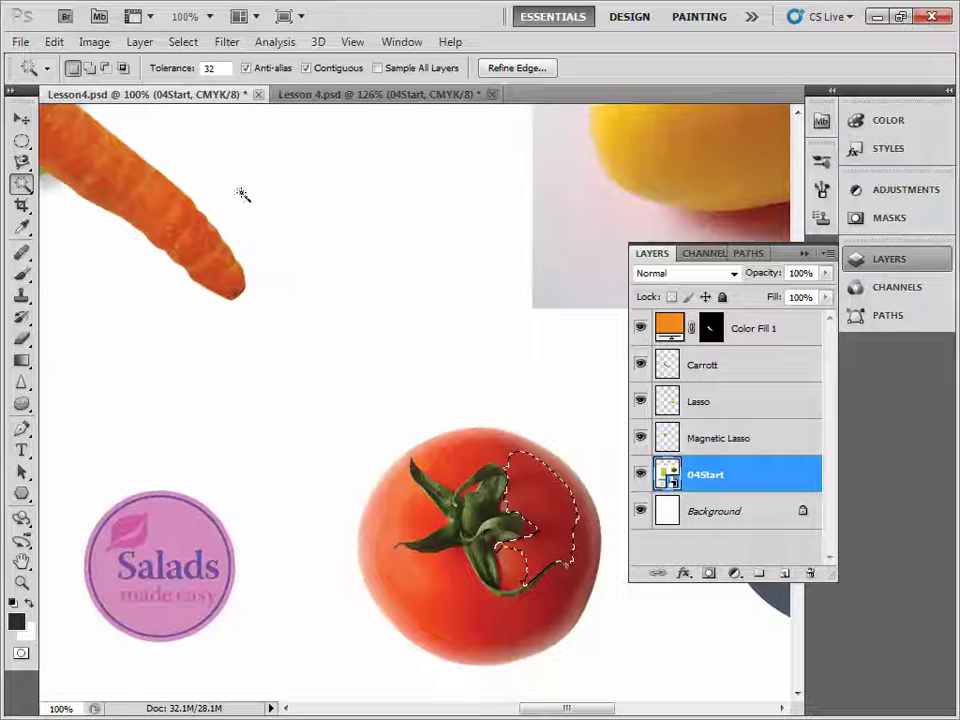
Step: Set the Magic Wand tolerance to 100 and clear the partial tomato selection
double_click(210, 68)
text(100)
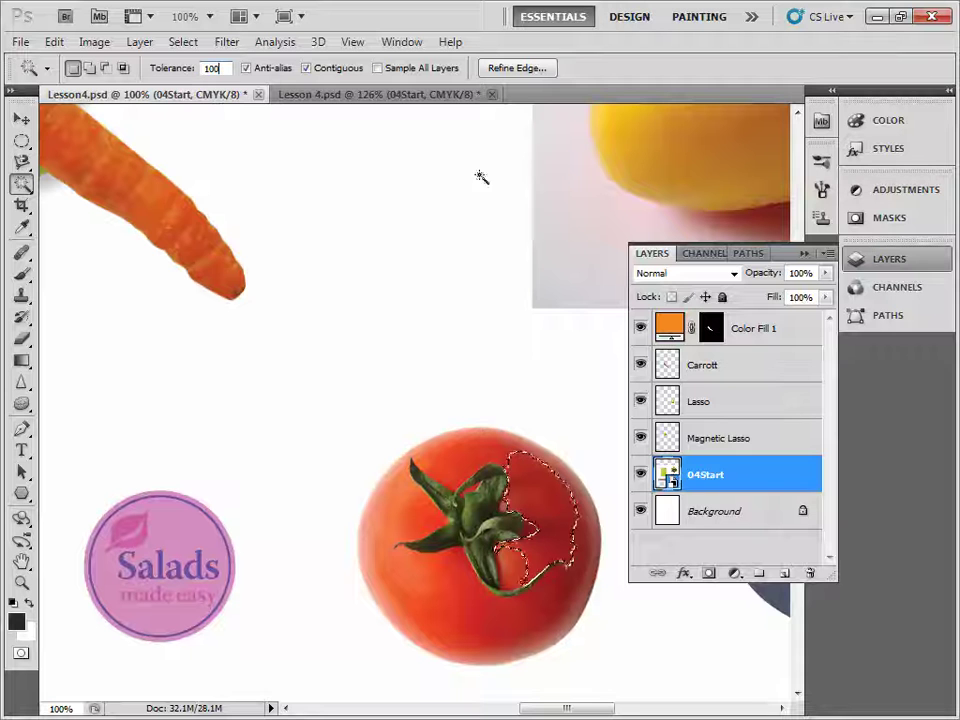
click(197, 47)
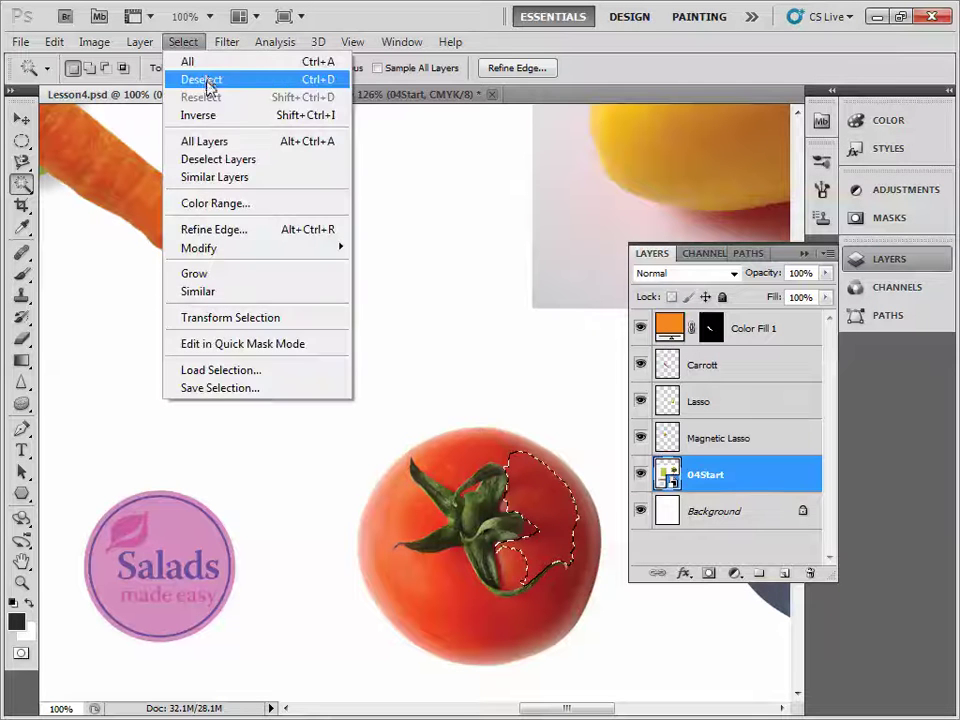
click(207, 80)
Step: Select the tomato with the Magic Wand, adding its remaining red areas and green stem until the whole tomato is selected
click(558, 525)
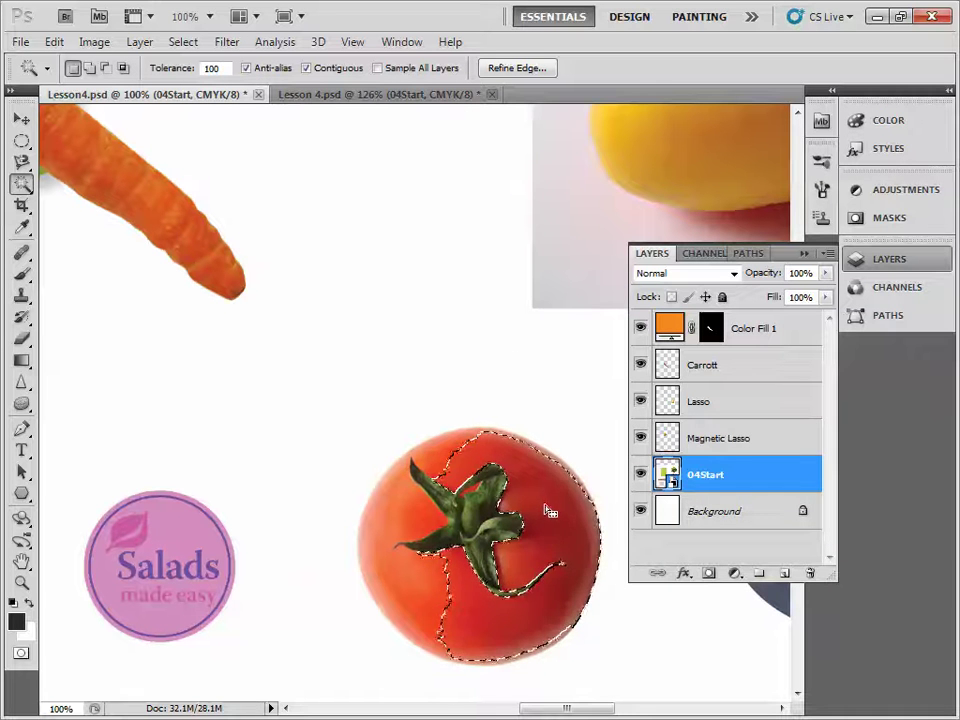
key(shift)
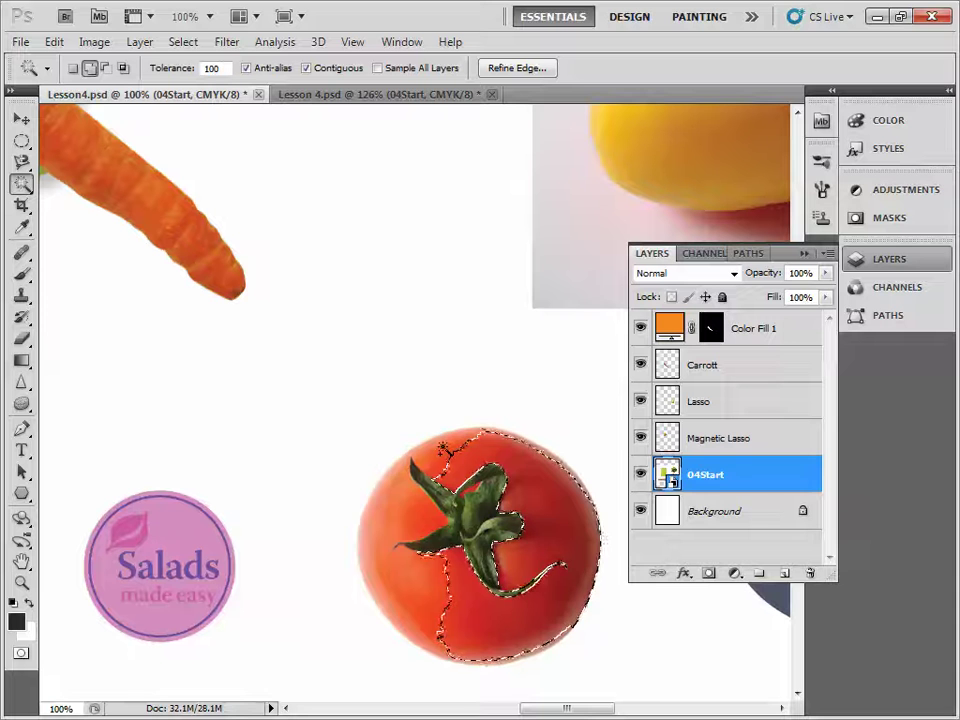
click(462, 450)
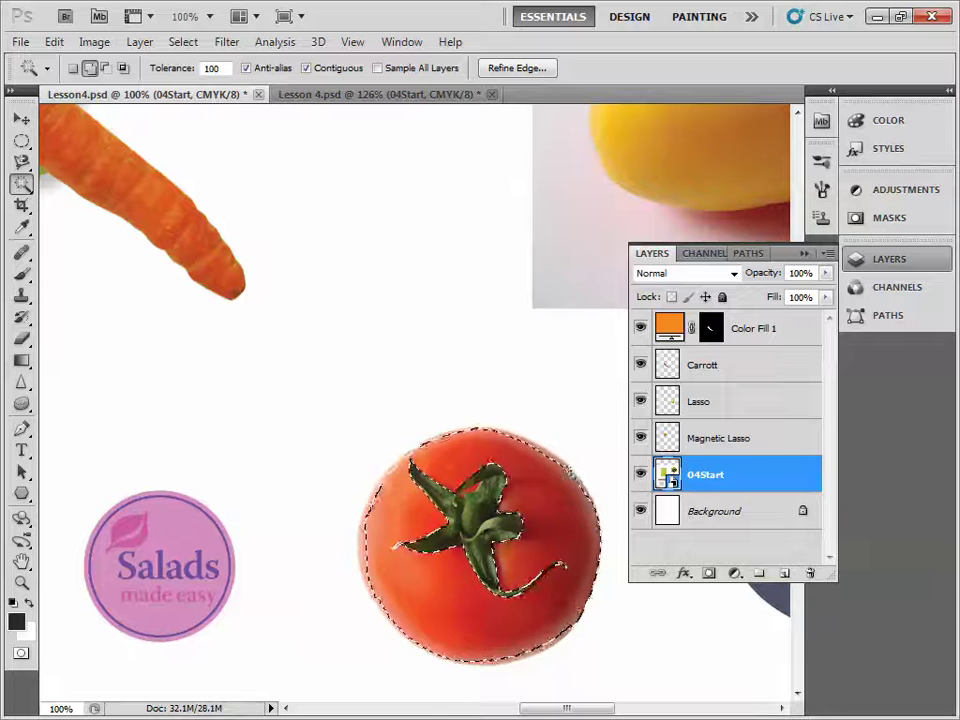
click(427, 591)
click(463, 528)
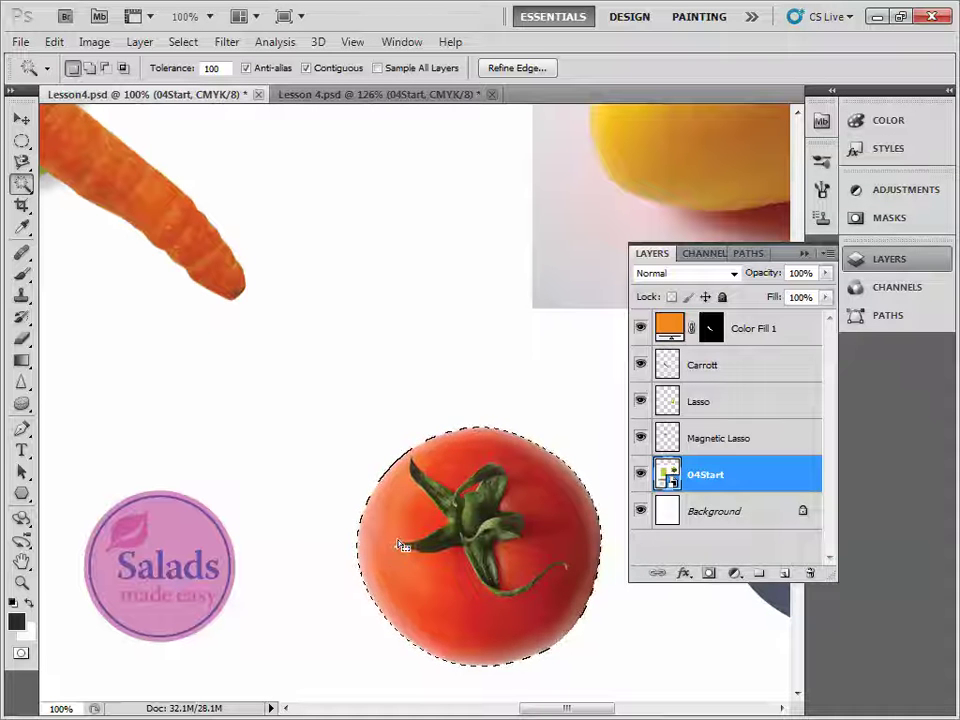
click(22, 142)
key(shift)
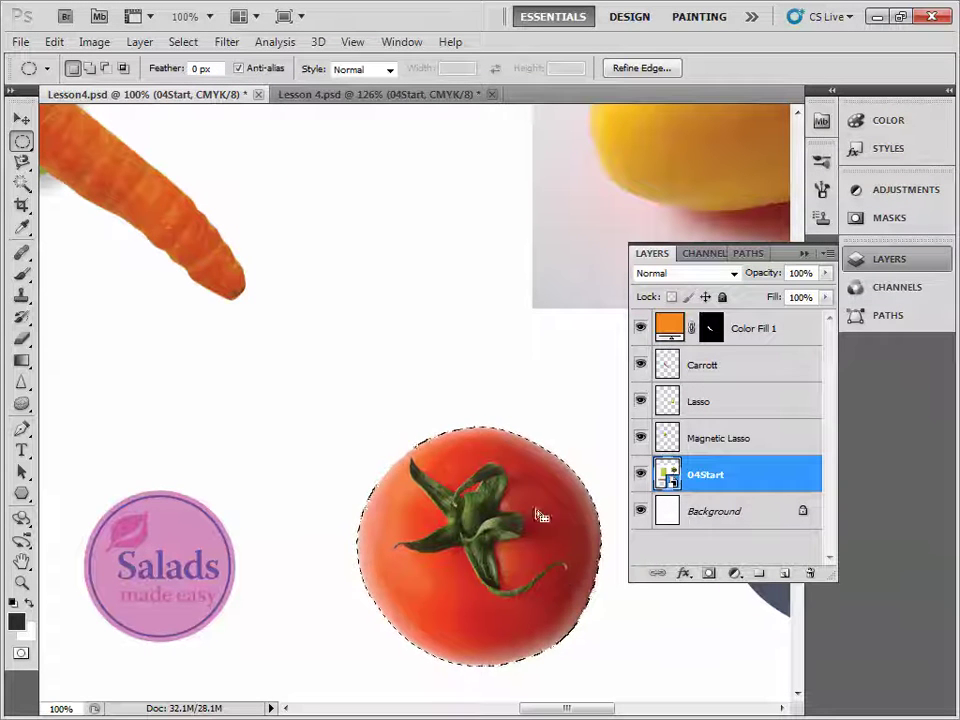
Step: Copy the selected tomato from the 04Start layer to a new layer and rename that layer Magic Wand tool
click(139, 41)
mouse_move(150, 64)
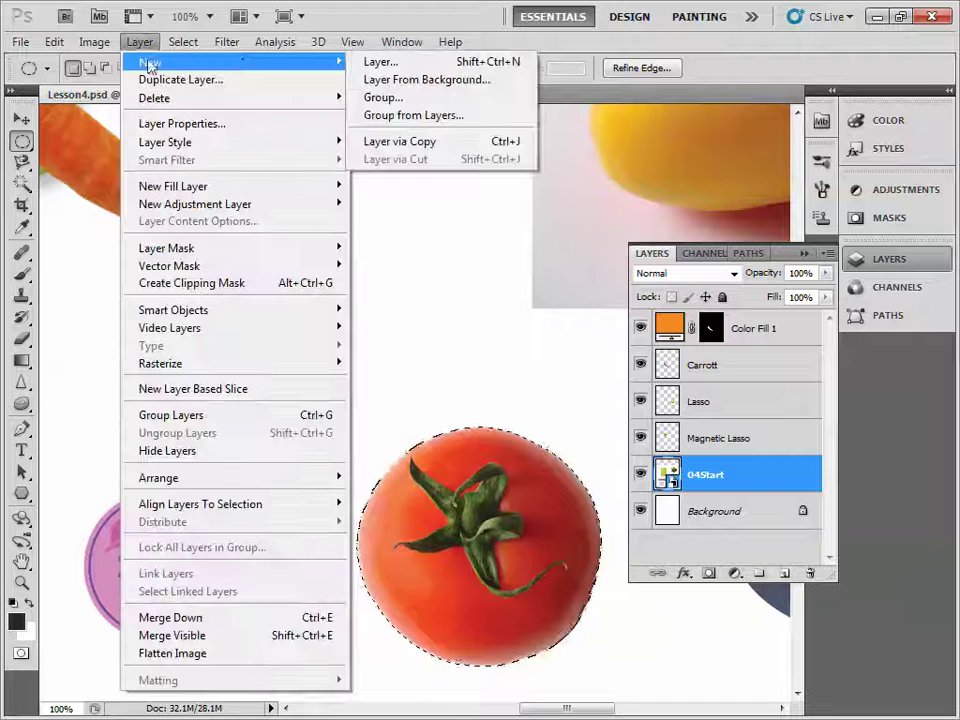
click(456, 142)
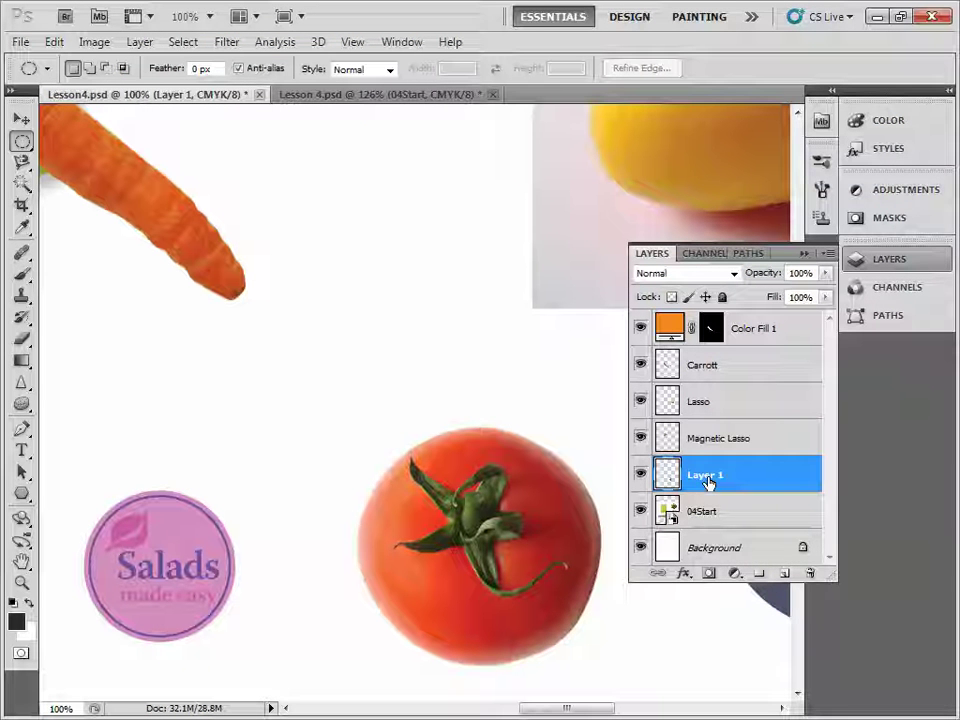
key(space)
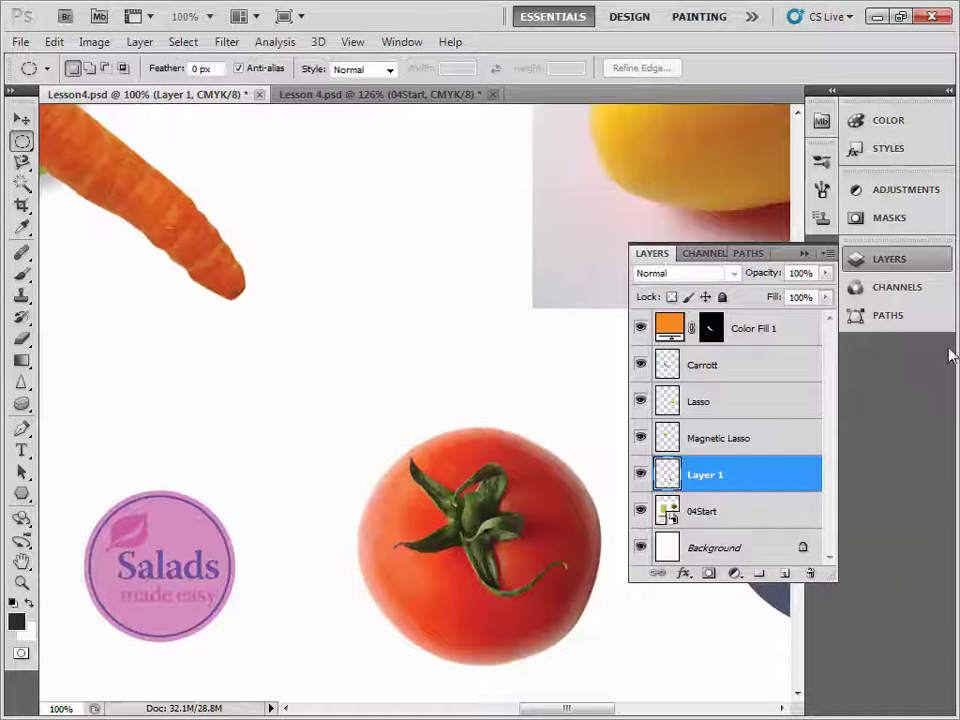
double_click(705, 475)
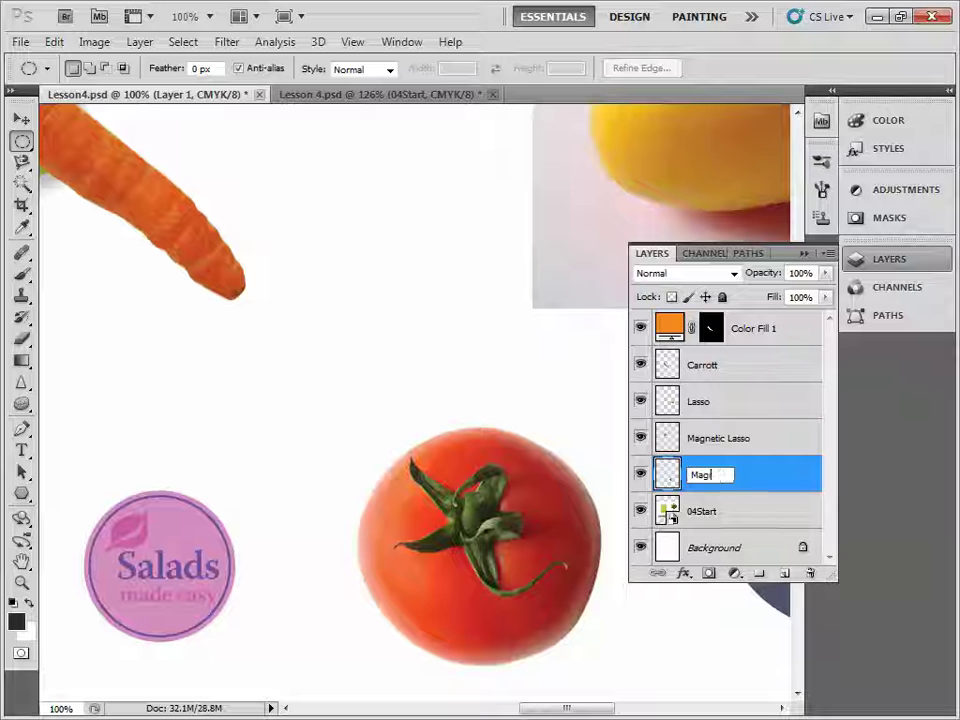
text(Magic Wand tool)
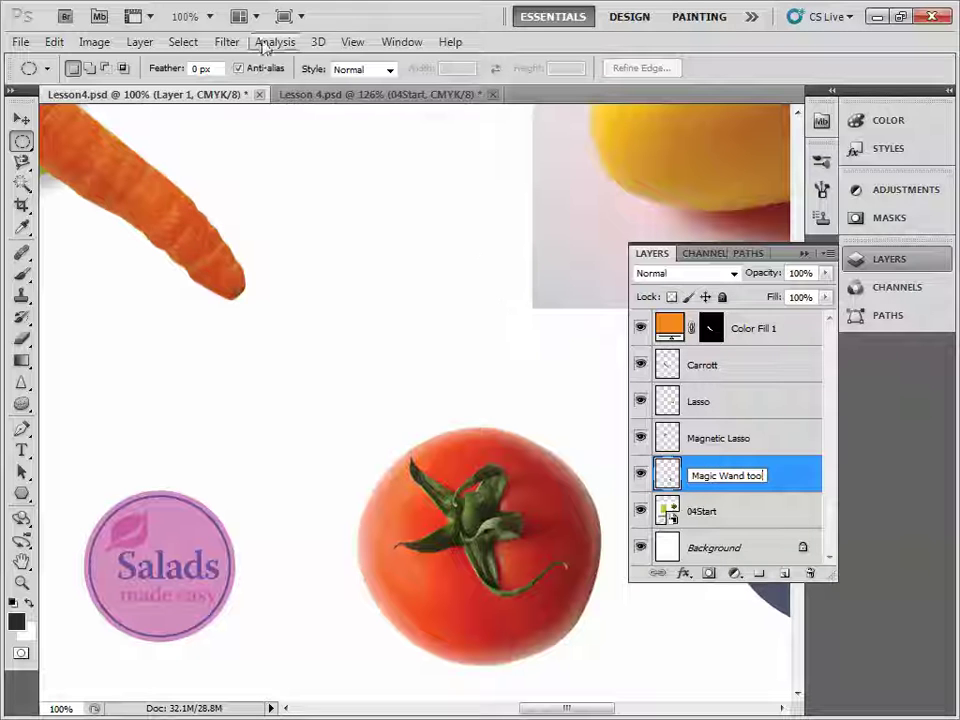
Step: Select the tomato on the Magic Wand tool layer by selecting the empty area around it with the Magic Wand and inverting the selection
click(185, 45)
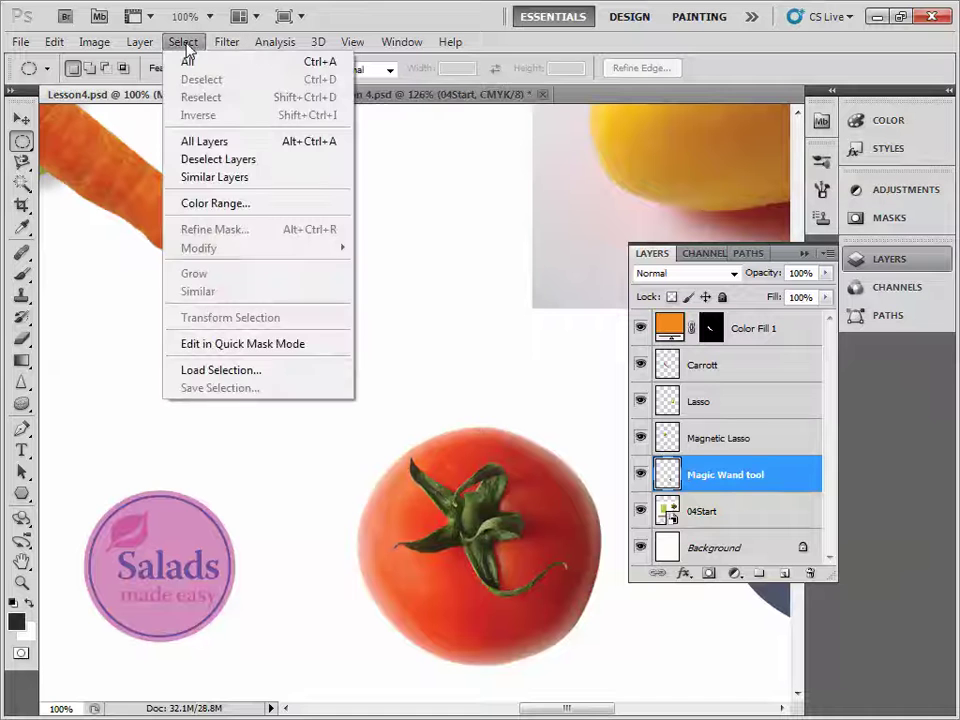
click(22, 186)
click(409, 379)
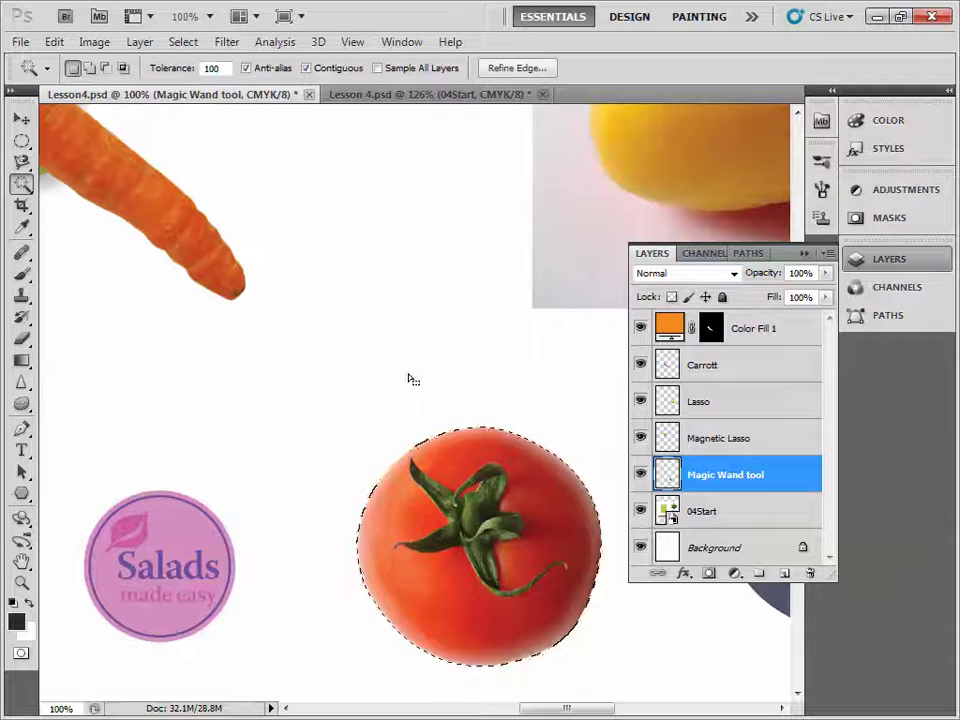
click(183, 42)
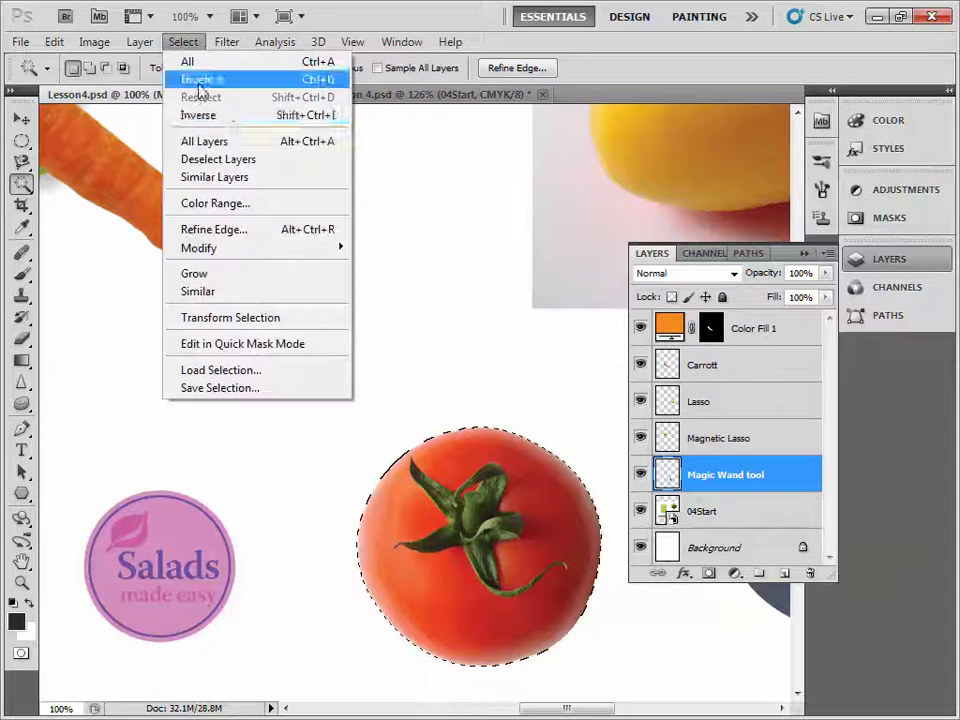
click(197, 111)
Step: Move the tomato copy onto the lower-left edge of the green cutting board
double_click(22, 562)
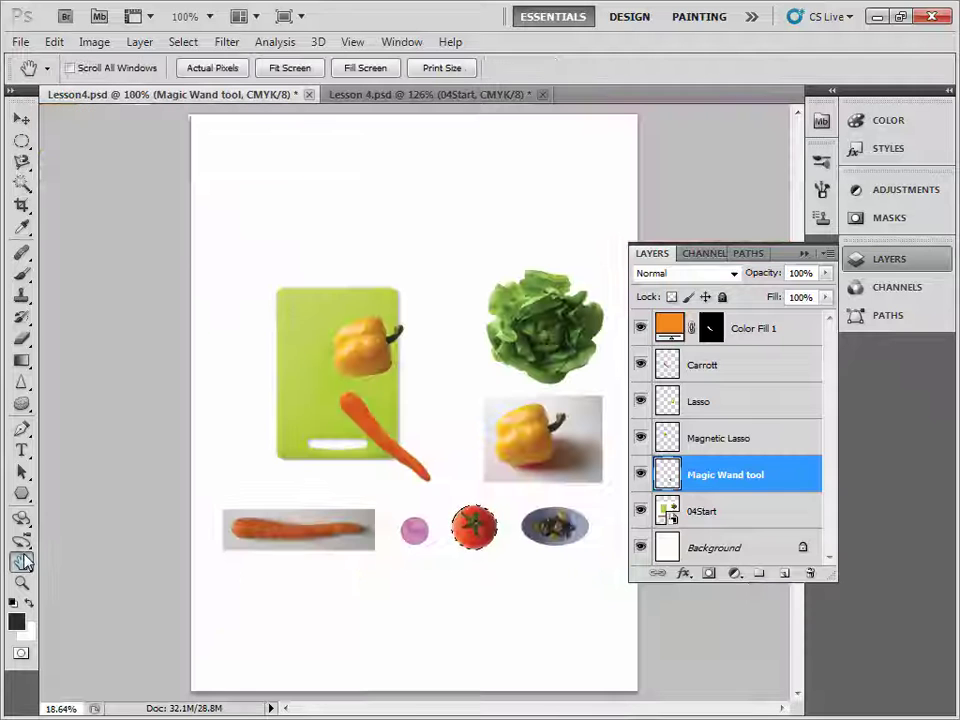
click(21, 119)
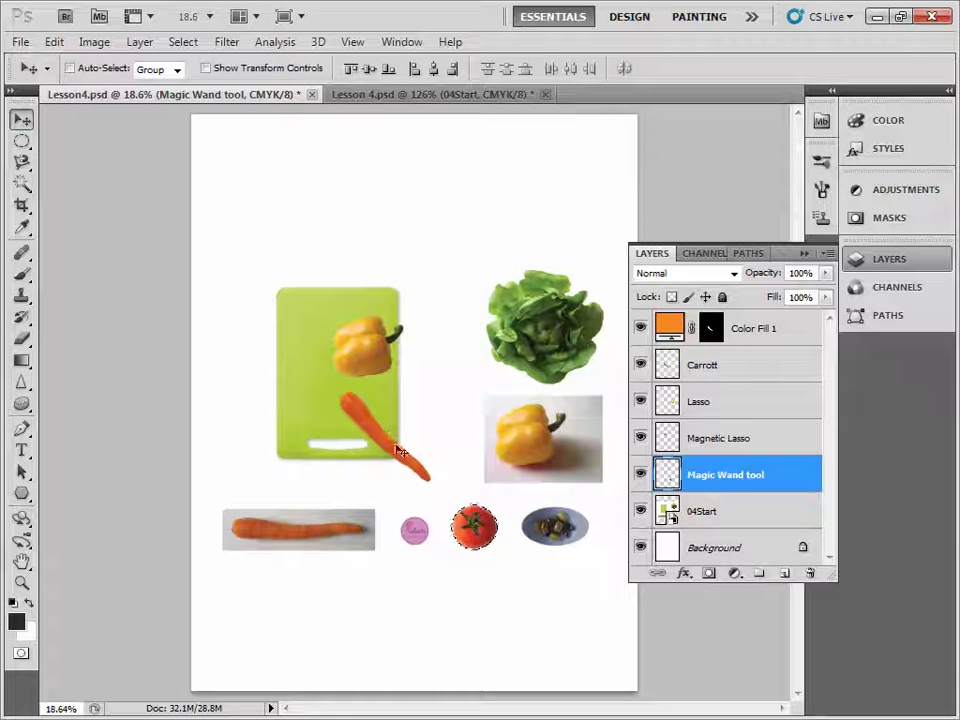
drag(476, 546, 276, 436)
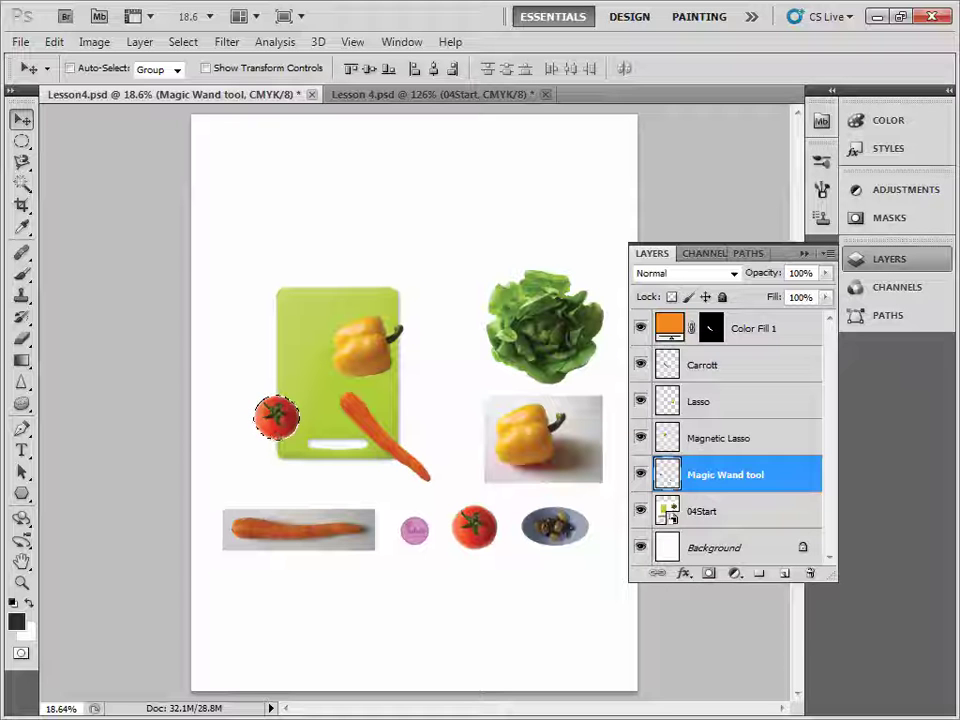
key(ctrl+d)
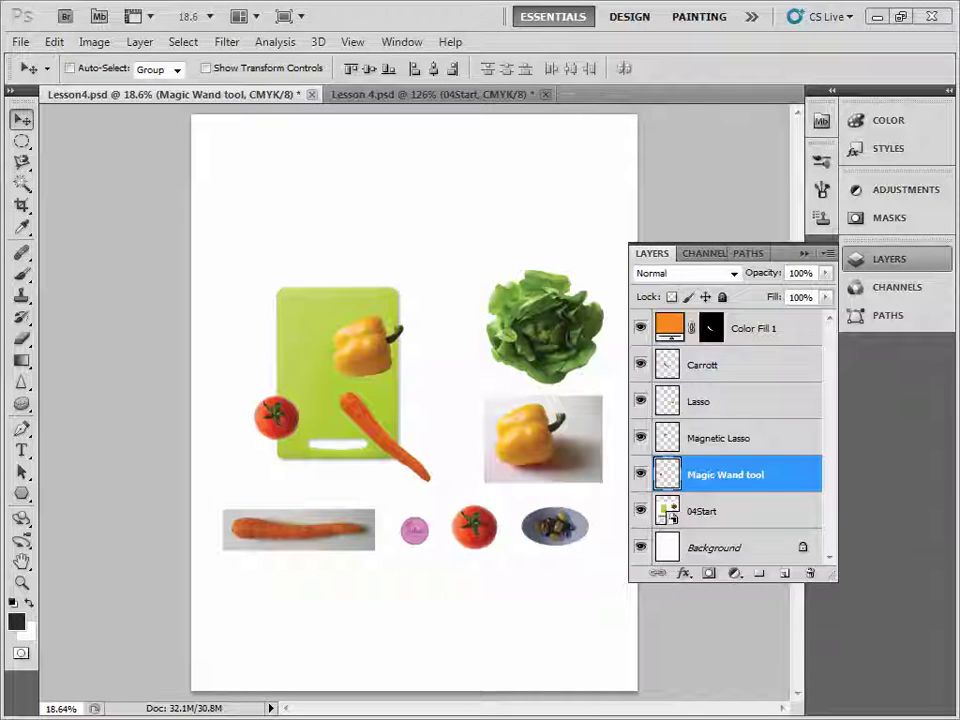
Step: Switch to the lesson slides to review the Magic Wand exercise instructions, and return to Photoshop
key(alt+Tab)
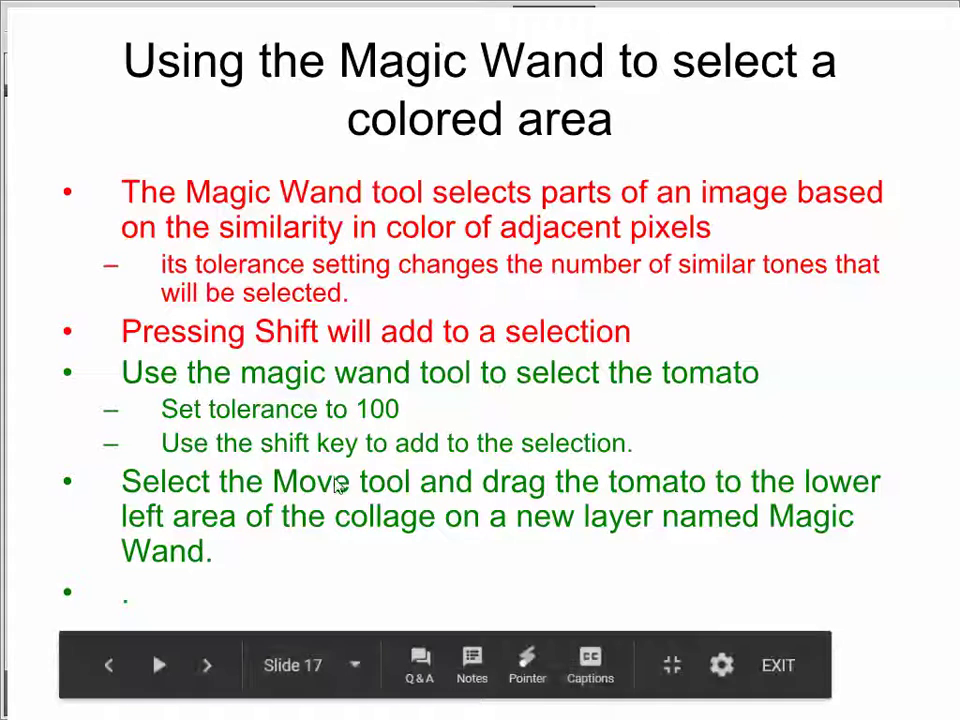
click(391, 584)
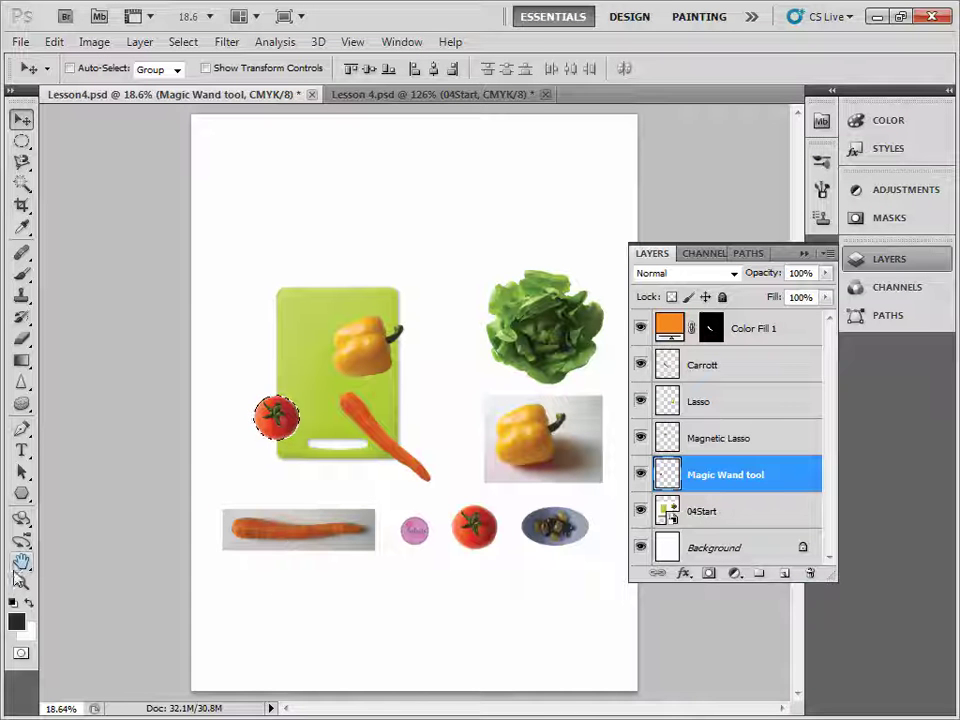
Step: Select the lettuce by drawing a rectangular marquee around the whole head
click(21, 583)
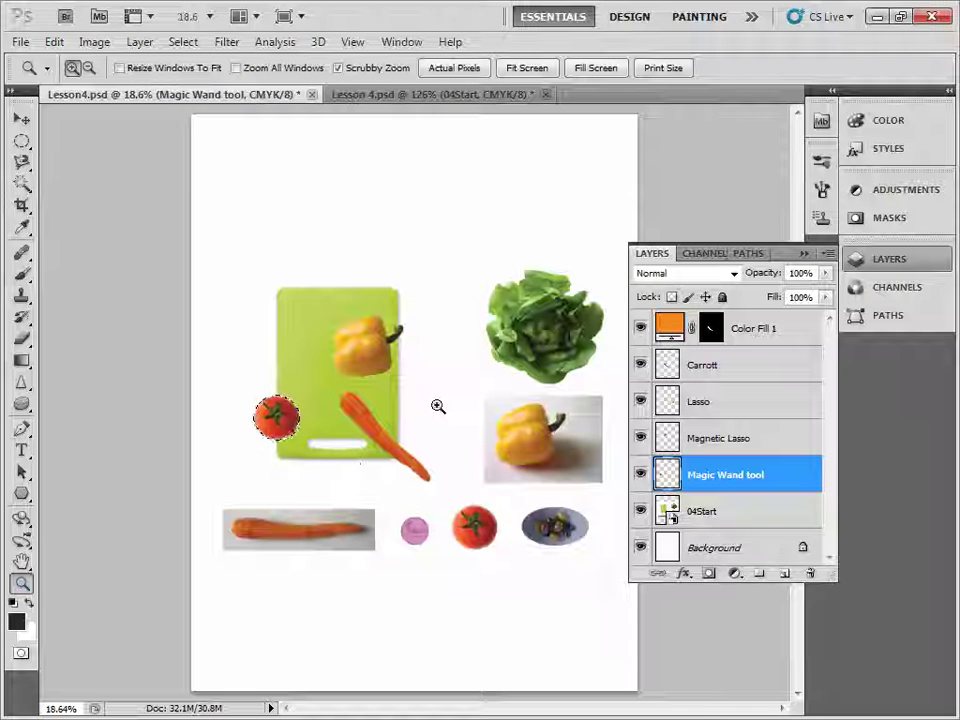
drag(411, 343, 615, 339)
click(601, 337)
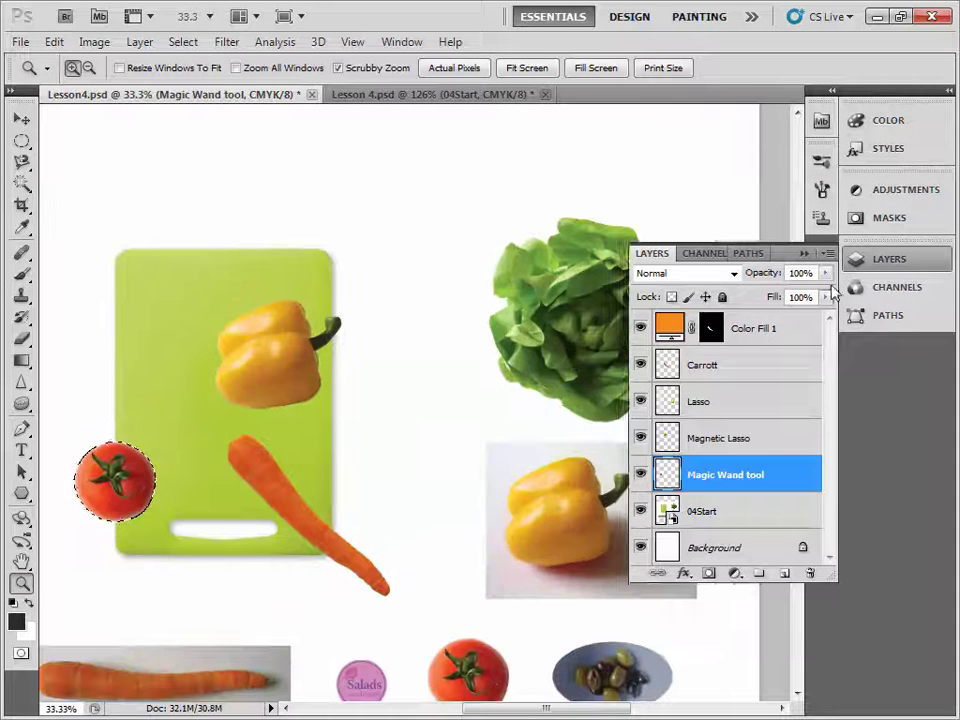
click(801, 253)
click(659, 327)
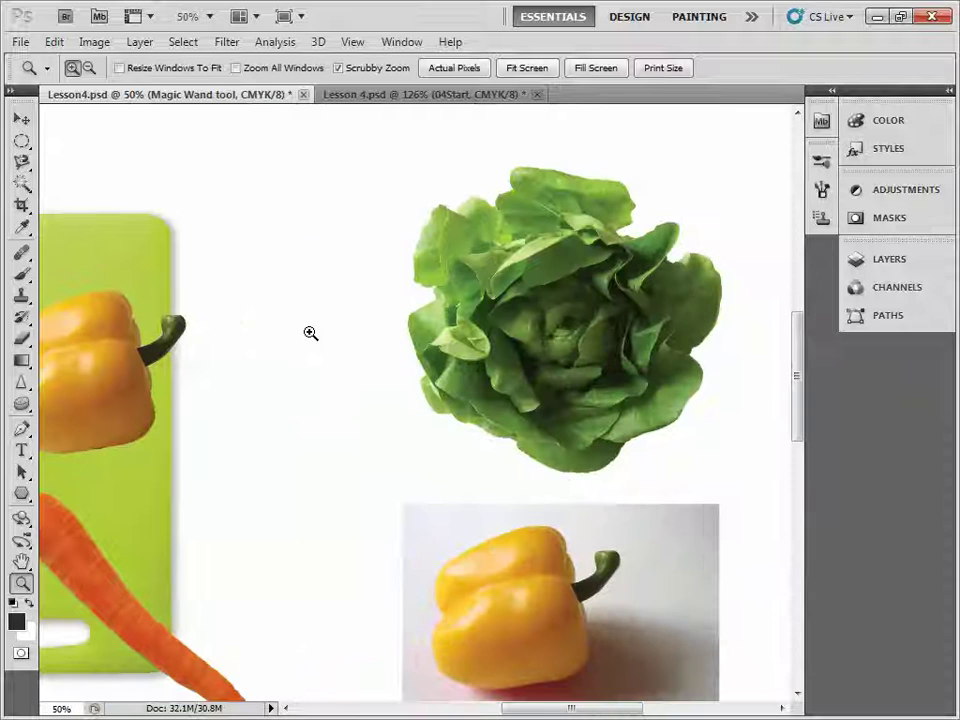
click(21, 140)
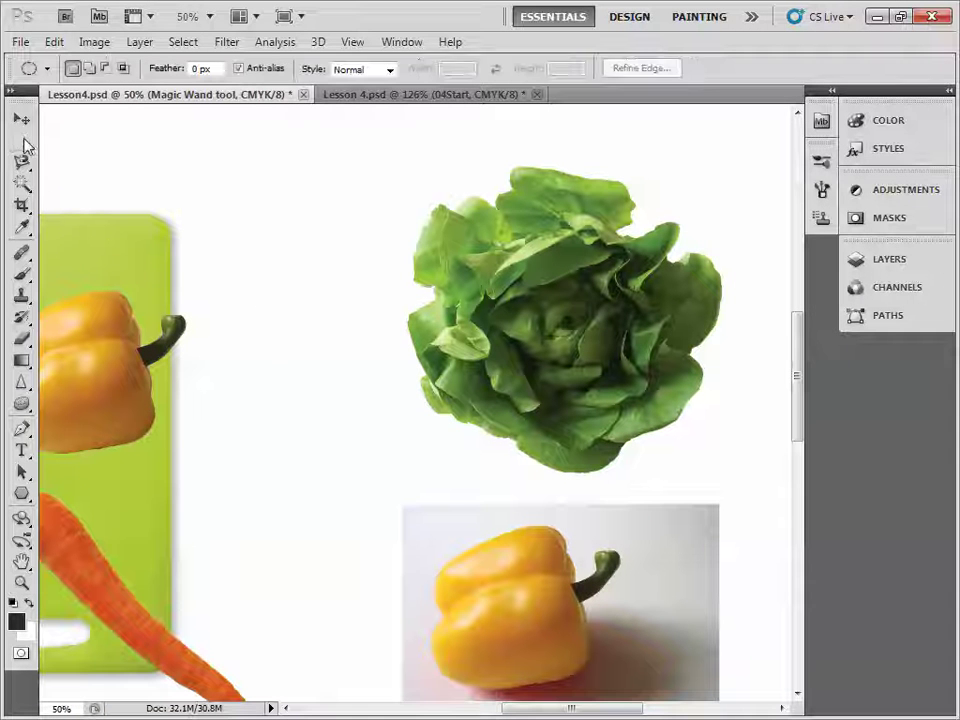
right_click(21, 140)
click(85, 138)
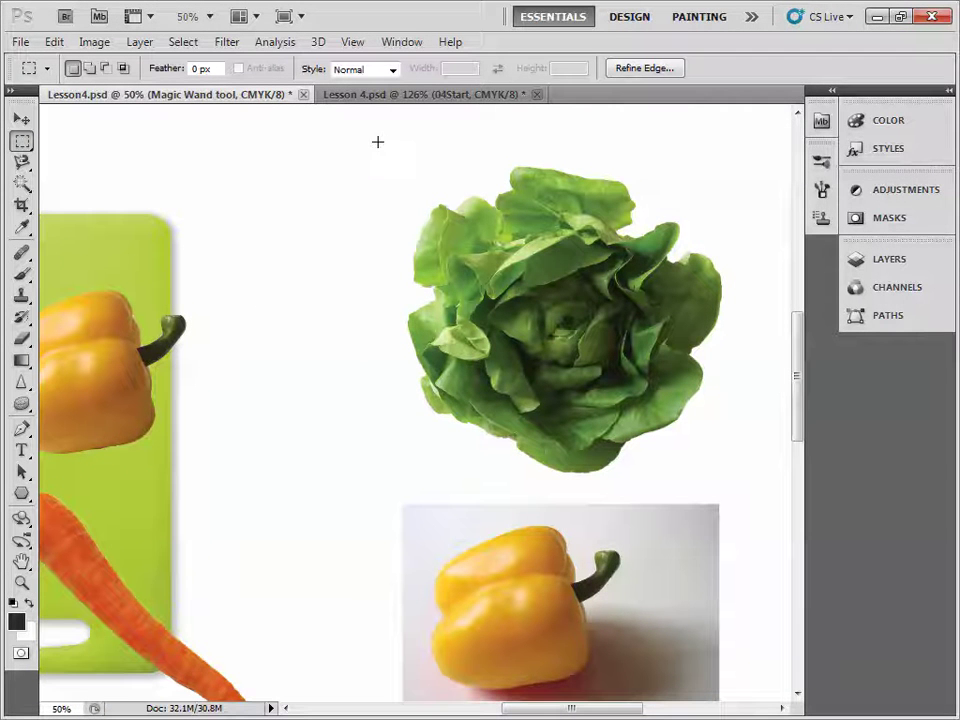
drag(781, 432, 761, 489)
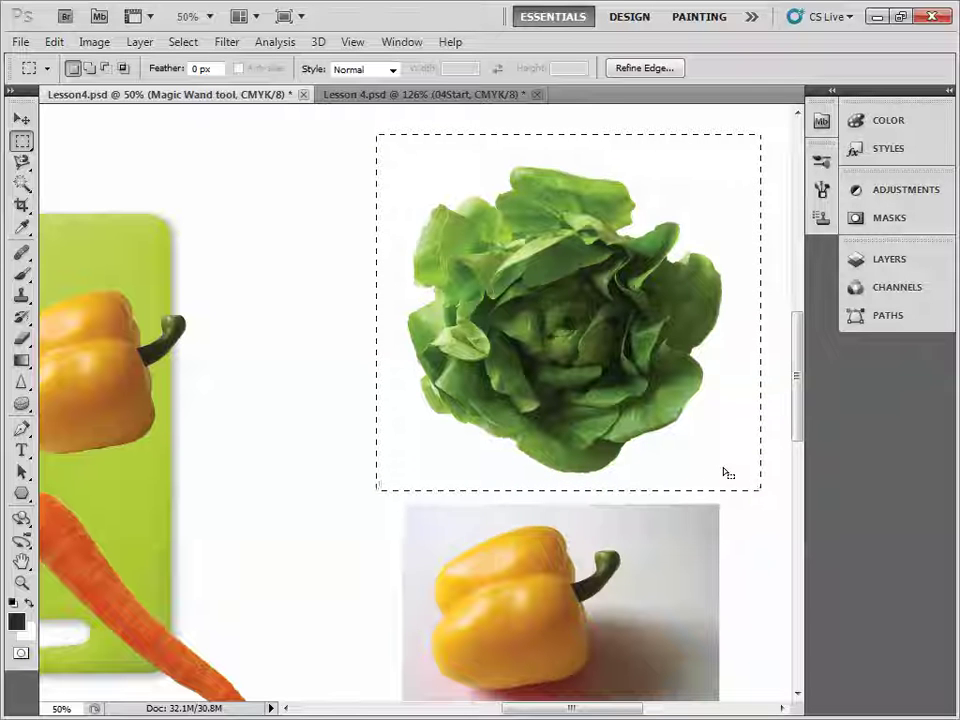
Step: Try to move the marquee-selected lettuce from the Magic Wand tool layer
click(21, 120)
click(300, 245)
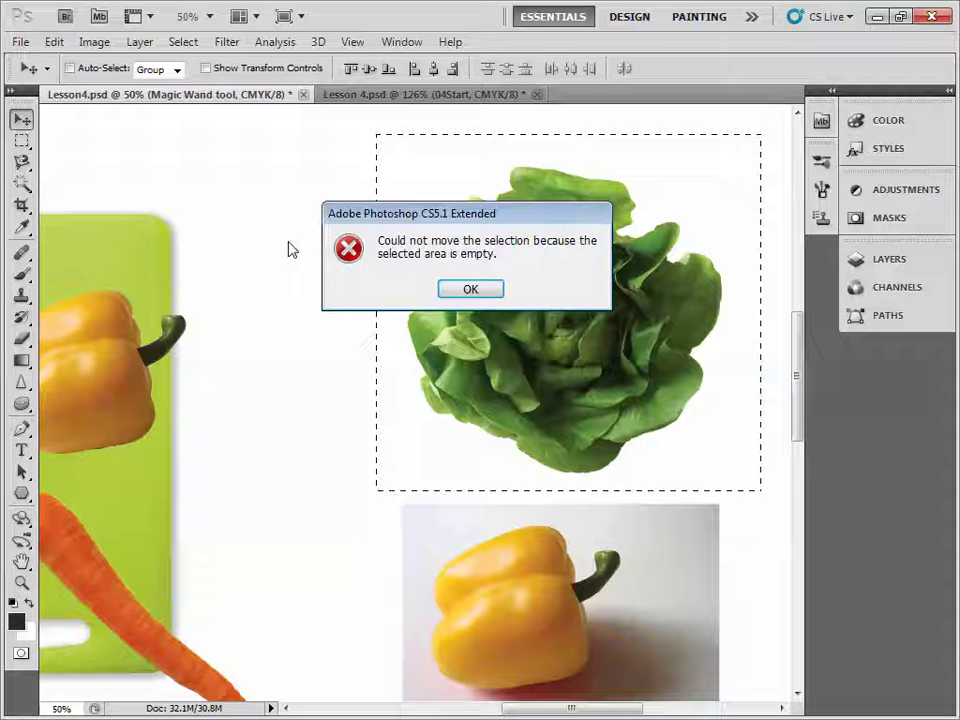
click(472, 290)
Step: Make 04Start the active layer
click(892, 318)
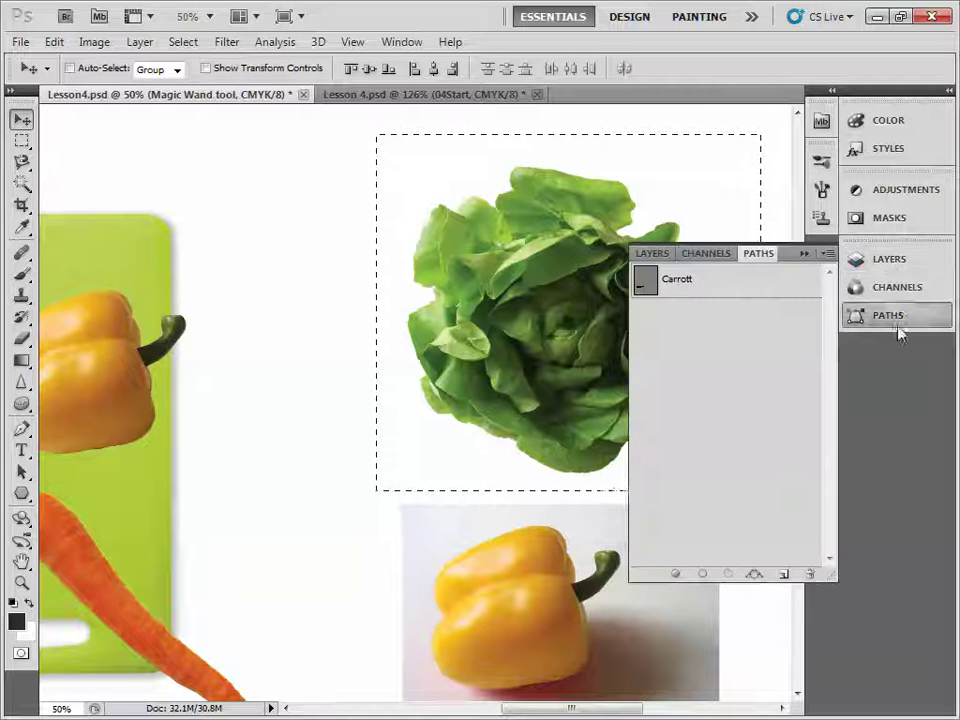
click(890, 260)
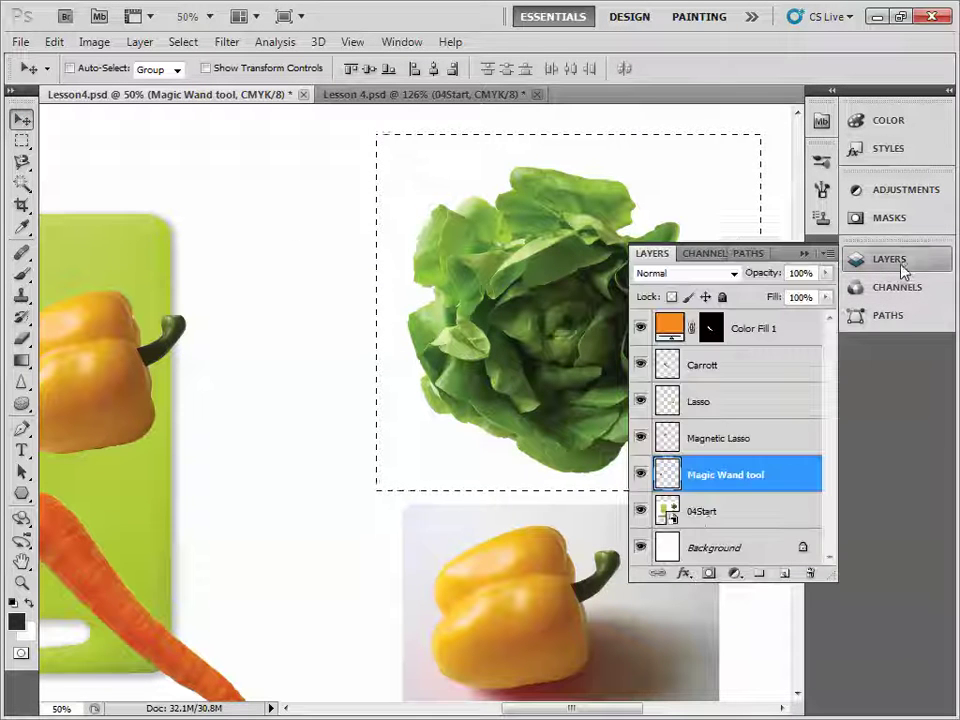
click(714, 514)
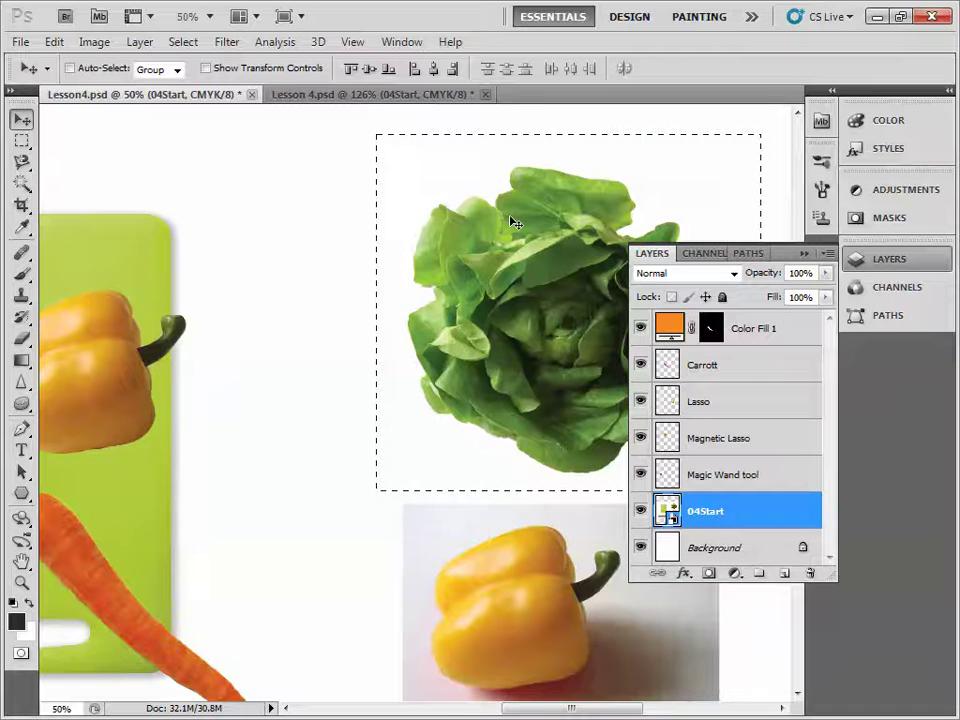
Step: Try to move the selected lettuce on the 04Start layer, and undo the move
mouse_move(510, 218)
mouse_down()
mouse_move(371, 212)
mouse_move(477, 212)
mouse_move(507, 230)
mouse_up()
mouse_move(518, 288)
mouse_down()
mouse_move(422, 285)
mouse_move(551, 274)
mouse_move(506, 289)
mouse_move(537, 289)
mouse_up()
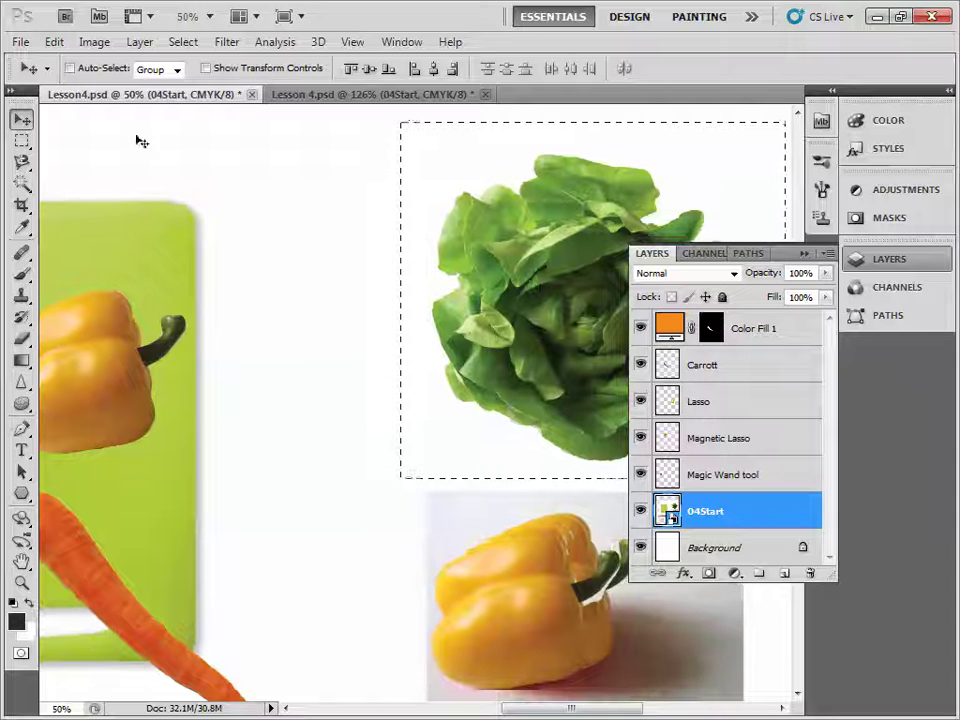
click(58, 42)
click(110, 54)
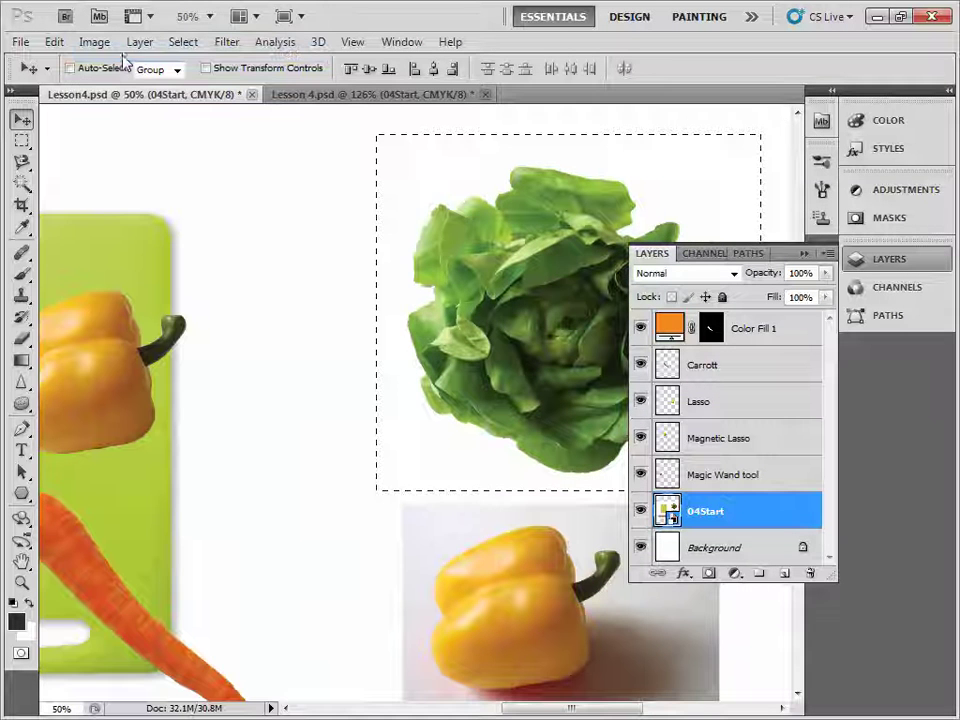
Step: Draw a new rectangular marquee closely around the whole lettuce with the 04Start layer active
double_click(21, 566)
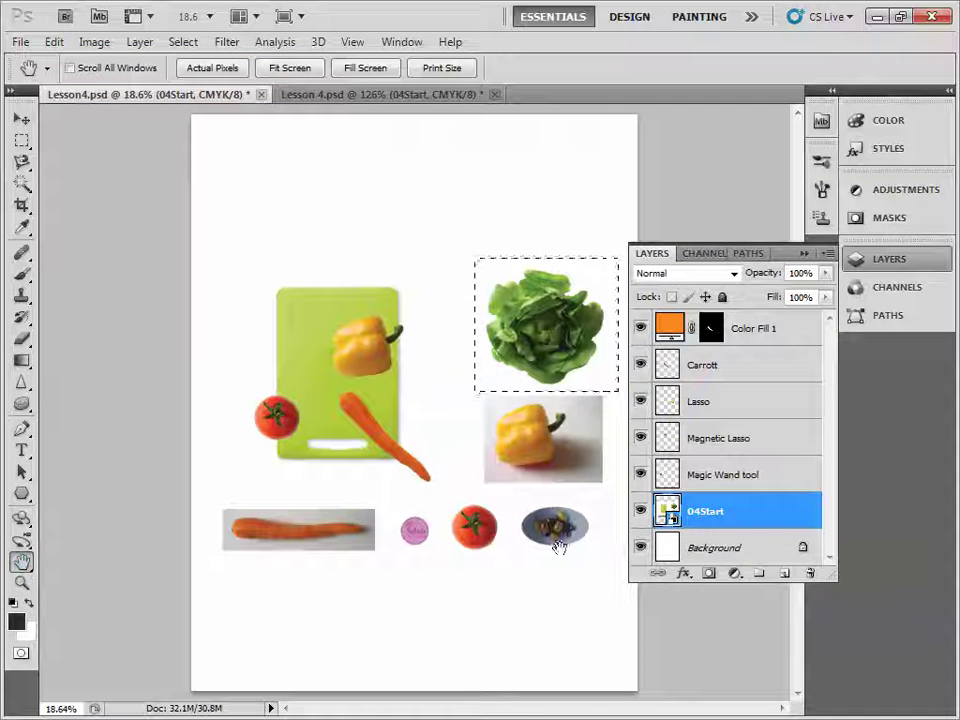
key(m)
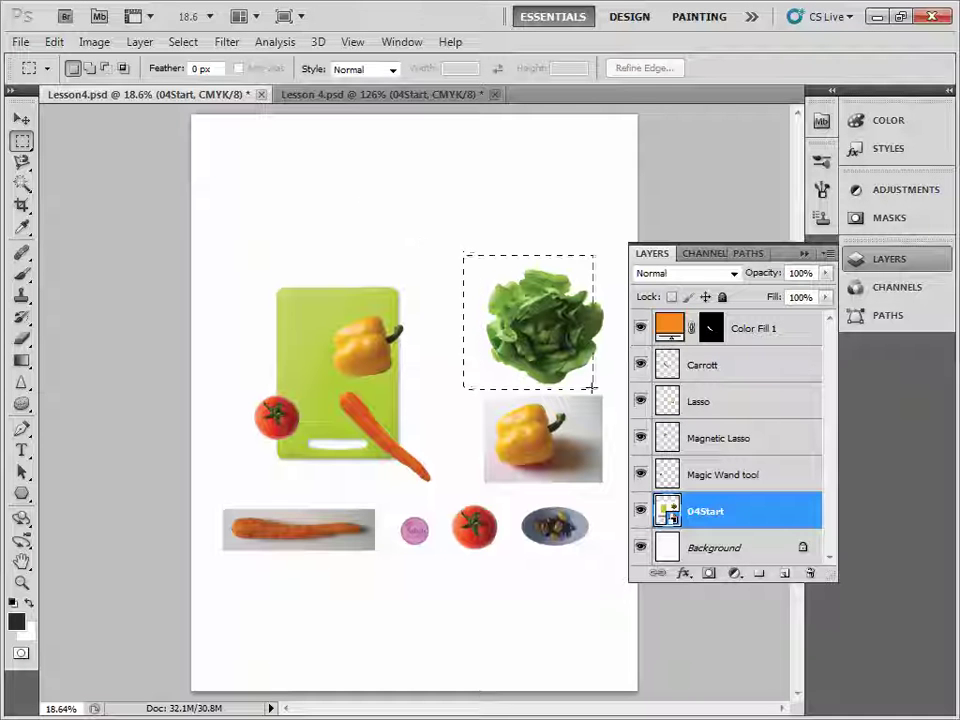
drag(592, 386, 612, 386)
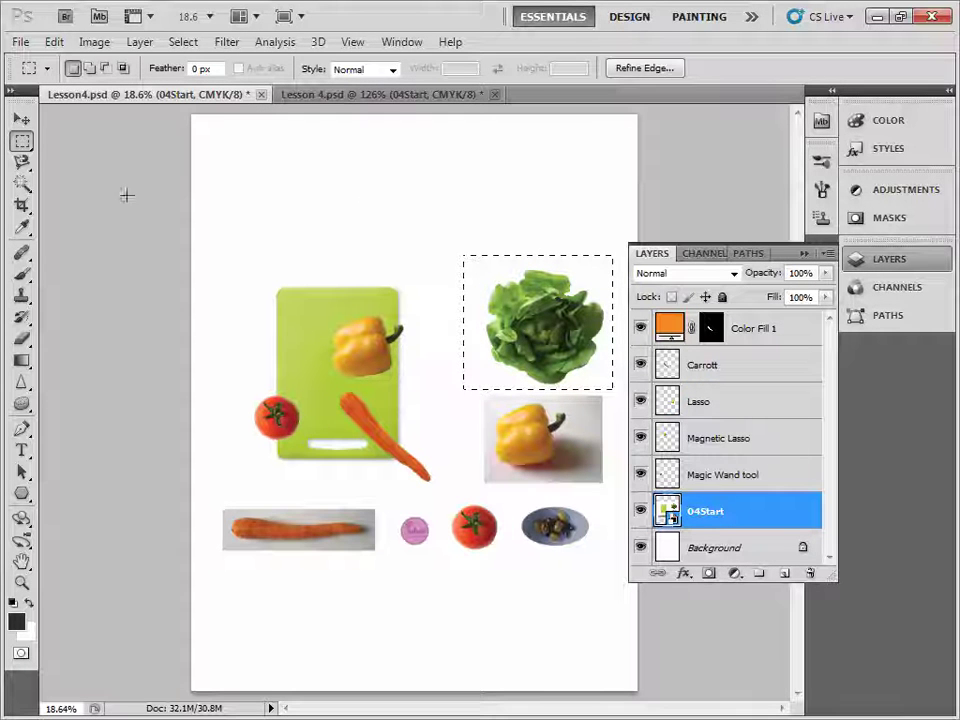
Step: Move the marquee-selected lettuce on the 04Start layer toward the green cutting board
click(22, 119)
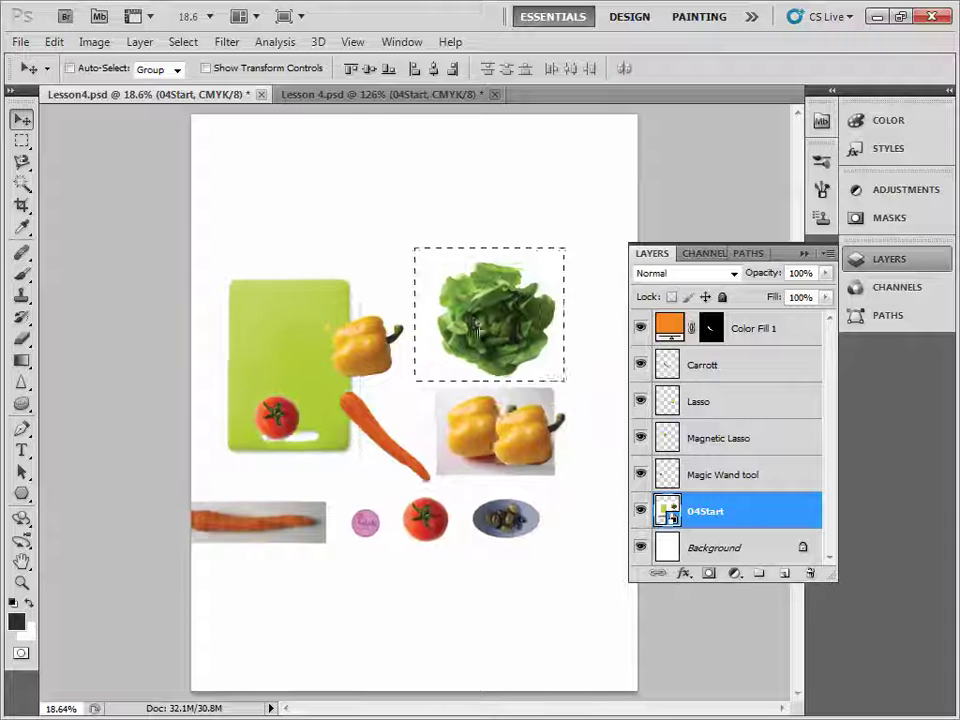